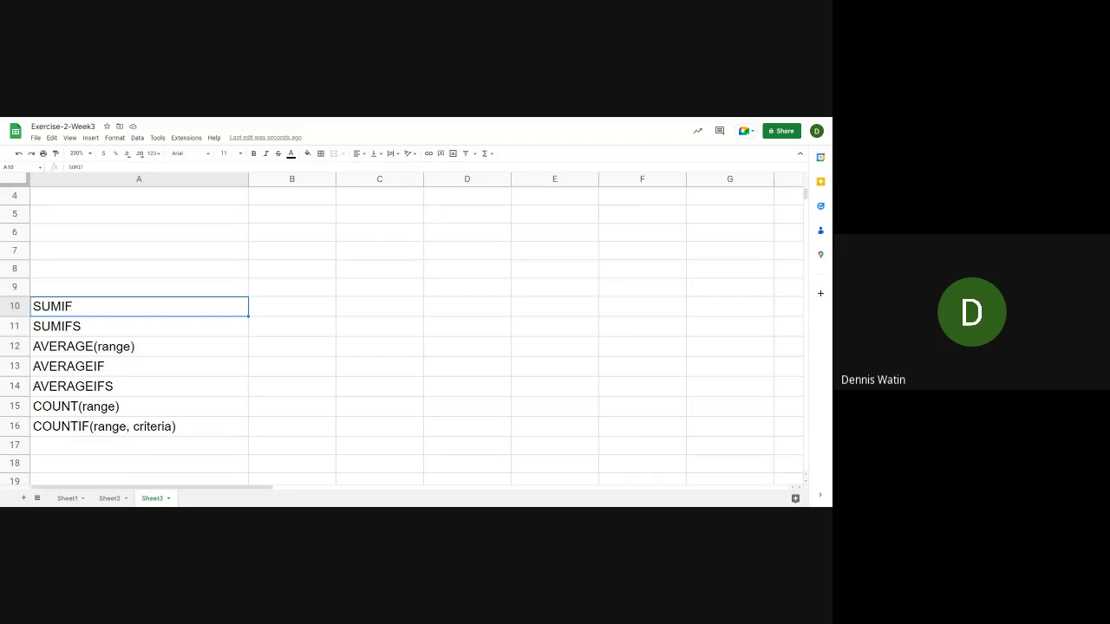
- Enter the values 10, 15, 18, 20 and 21 in cells B5 to B9
left_click(287, 307)
left_click(302, 212)
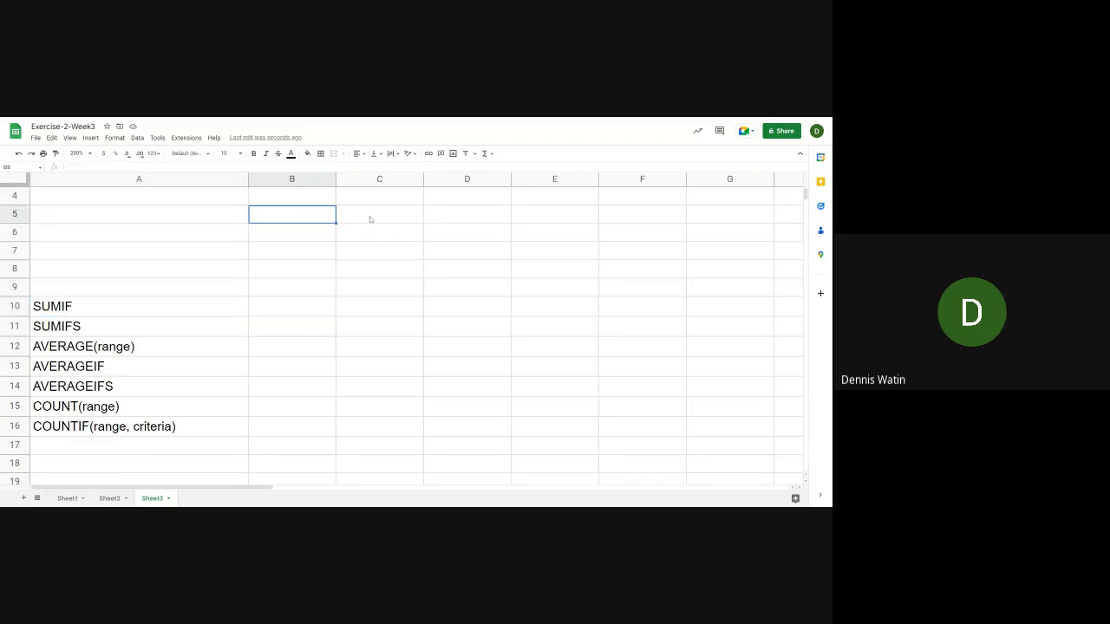
type("10")
key("Return")
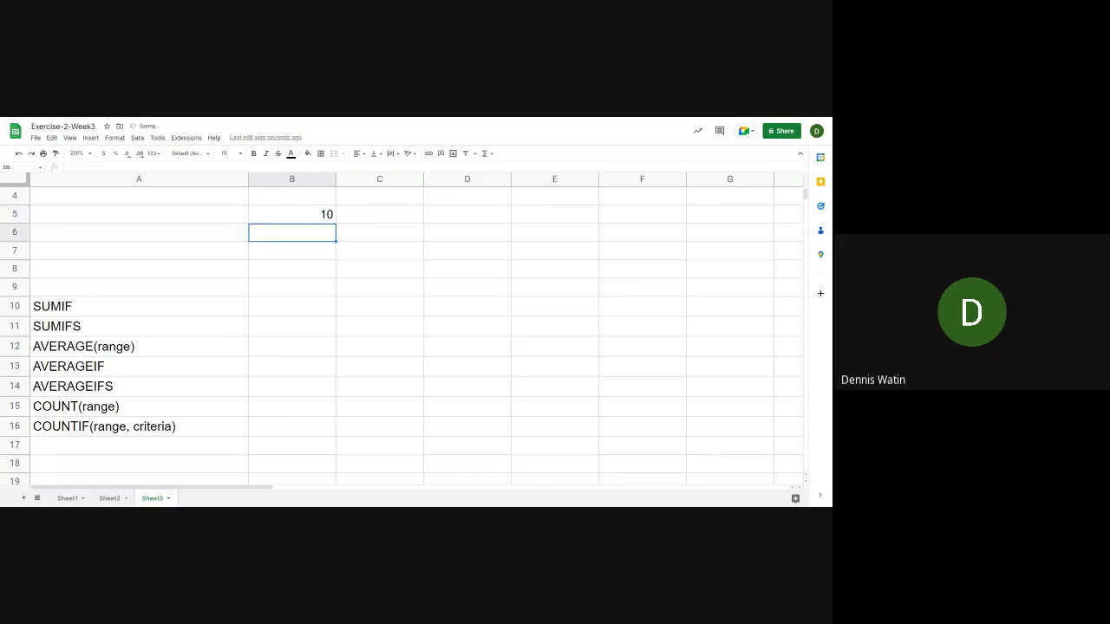
type("15")
key("Return")
type("18")
key("Return")
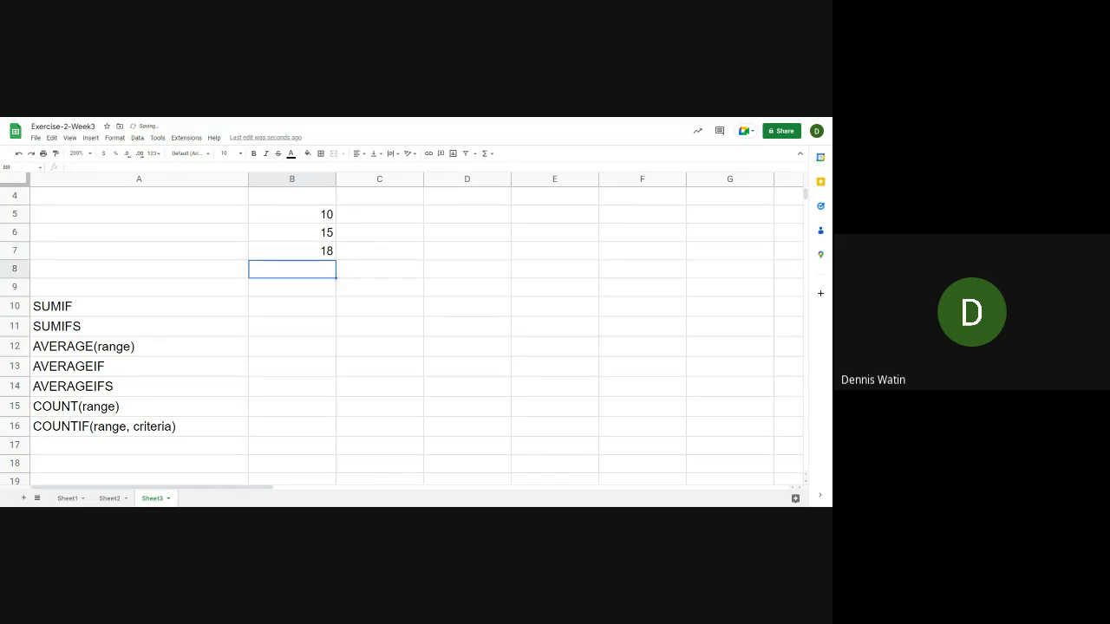
type("20")
key("Return")
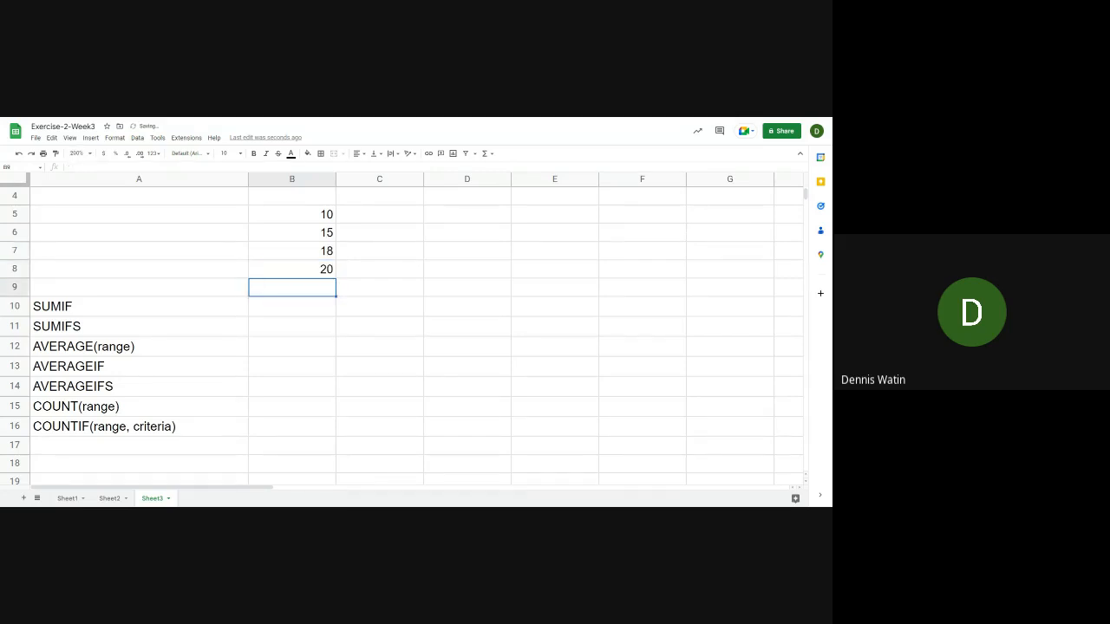
type("21")
key("Return")
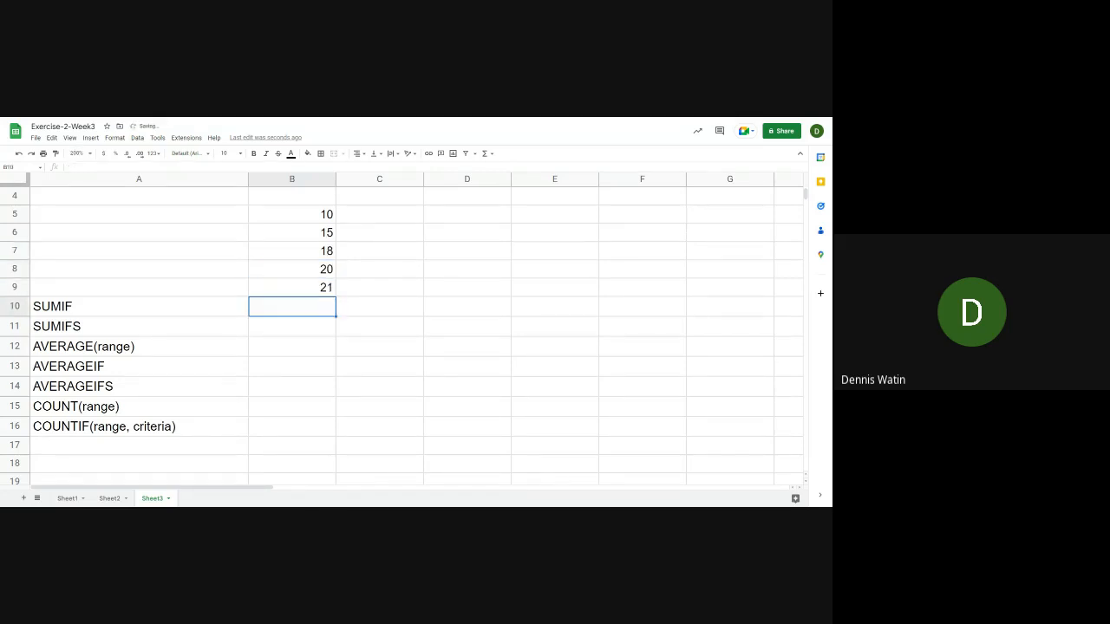
key("Up")
key("Up")
key("Up")
key("Up")
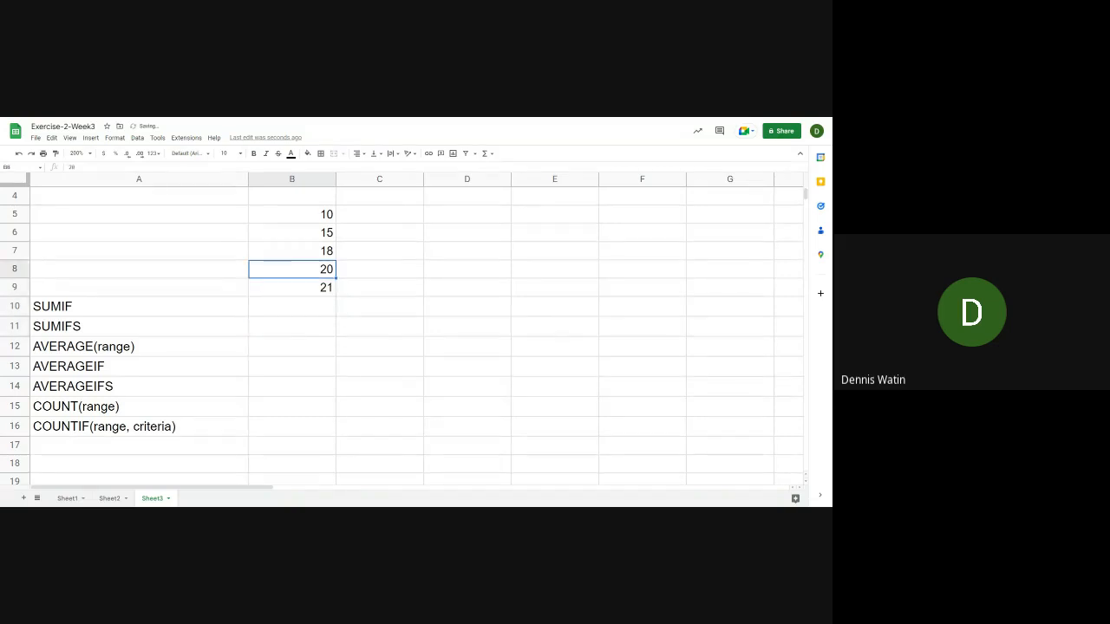
key("Down")
key("Down")
key("Down")
key("Down")
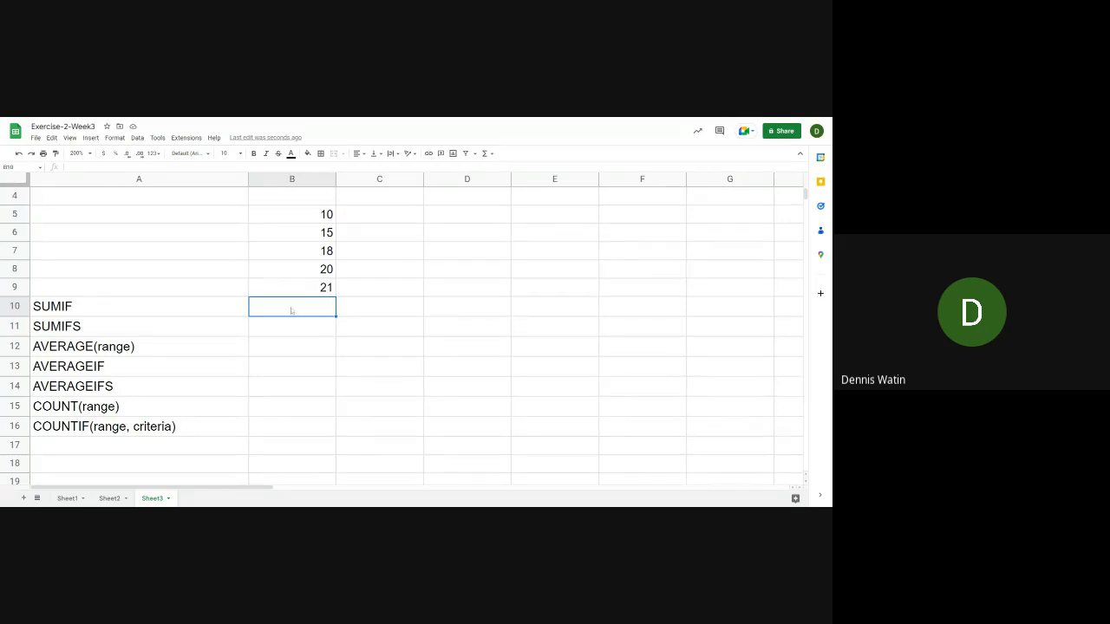
- Enter the formula =SUMIF(B5:B9,">20") in cell B10 beside the SUMIF label
type("=")
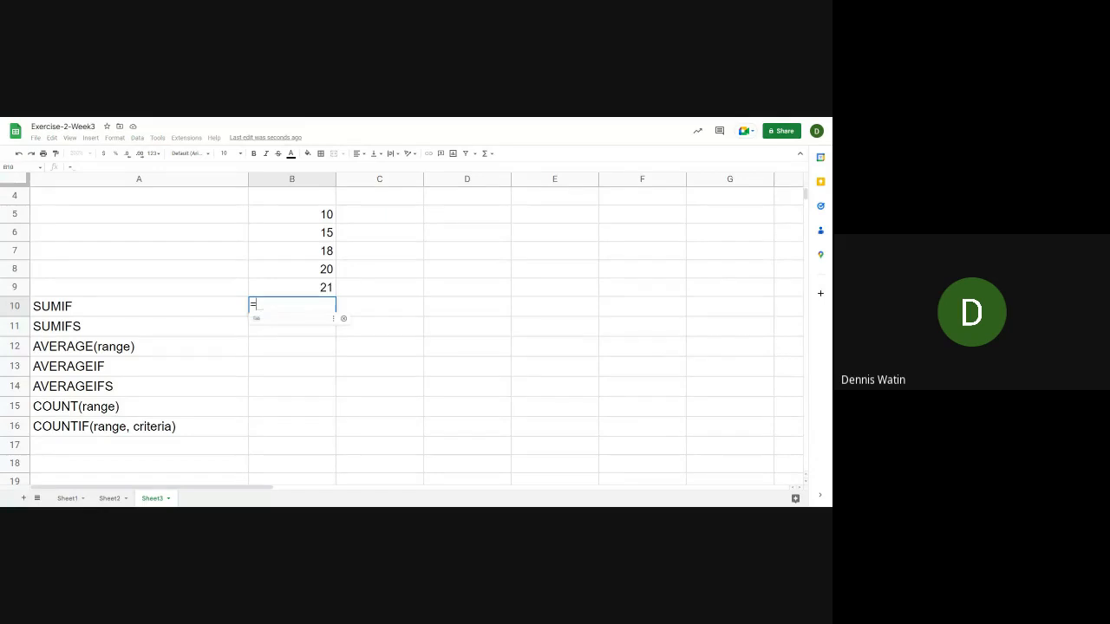
type("SUMF")
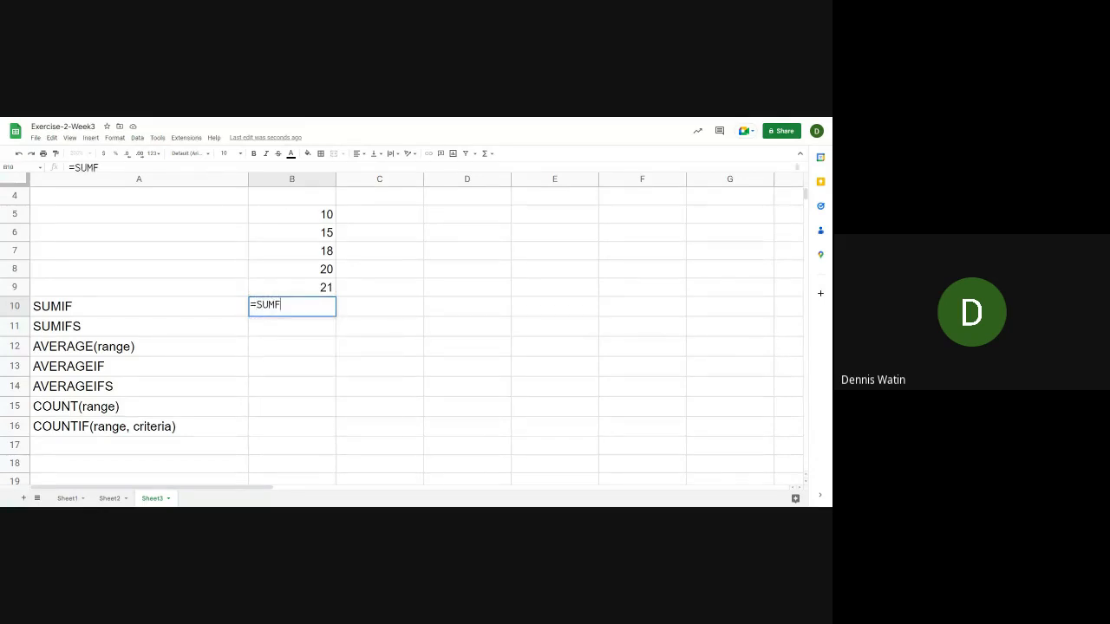
key("BackSpace")
type("IF")
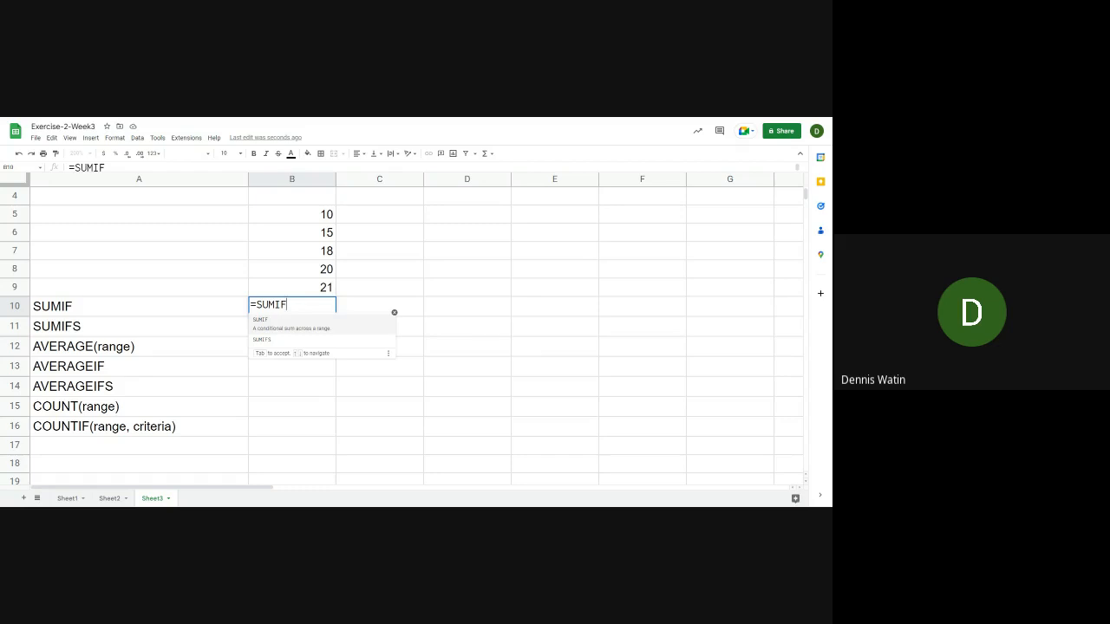
type("(")
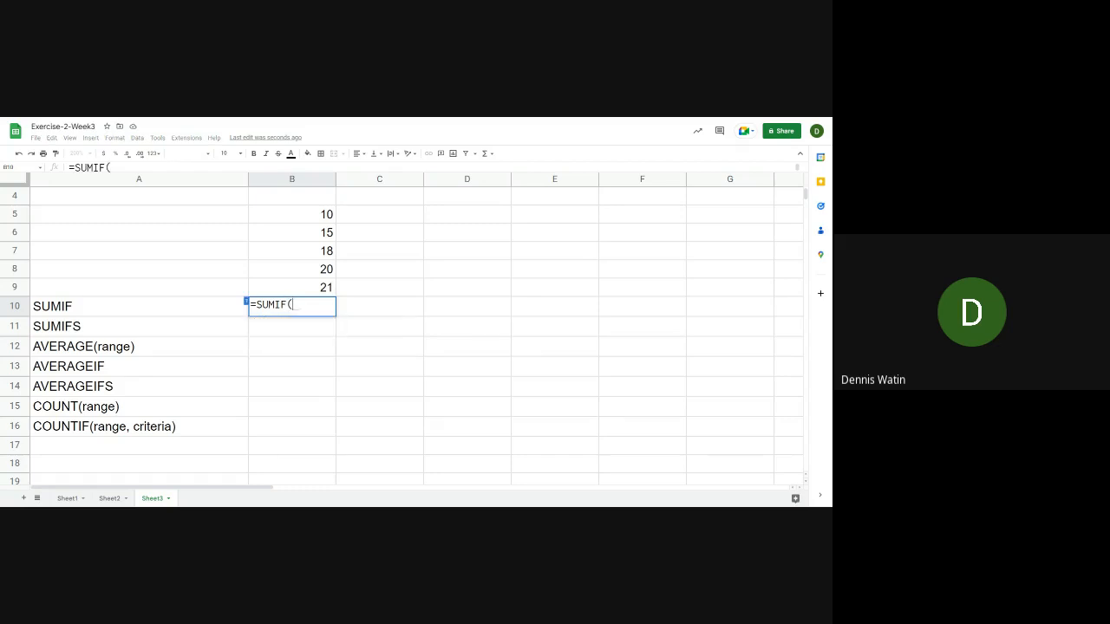
key("Up")
key("Up")
key("Up")
key("Up")
key("Up")
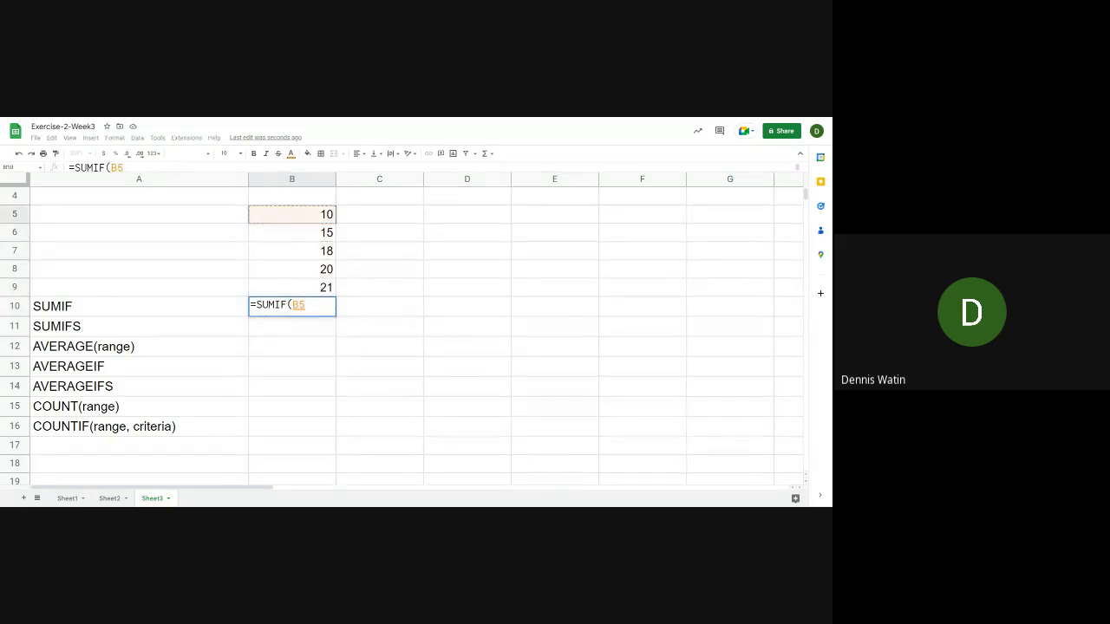
key("shift+Down")
key("shift+Down")
key("shift+Down")
key("shift+Down")
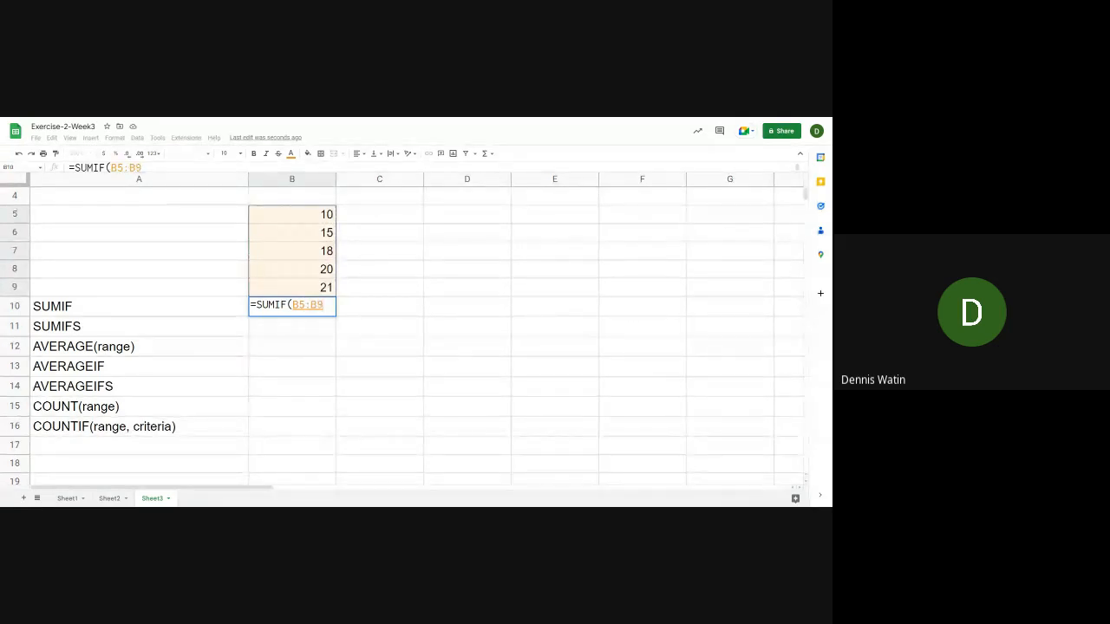
type(",")
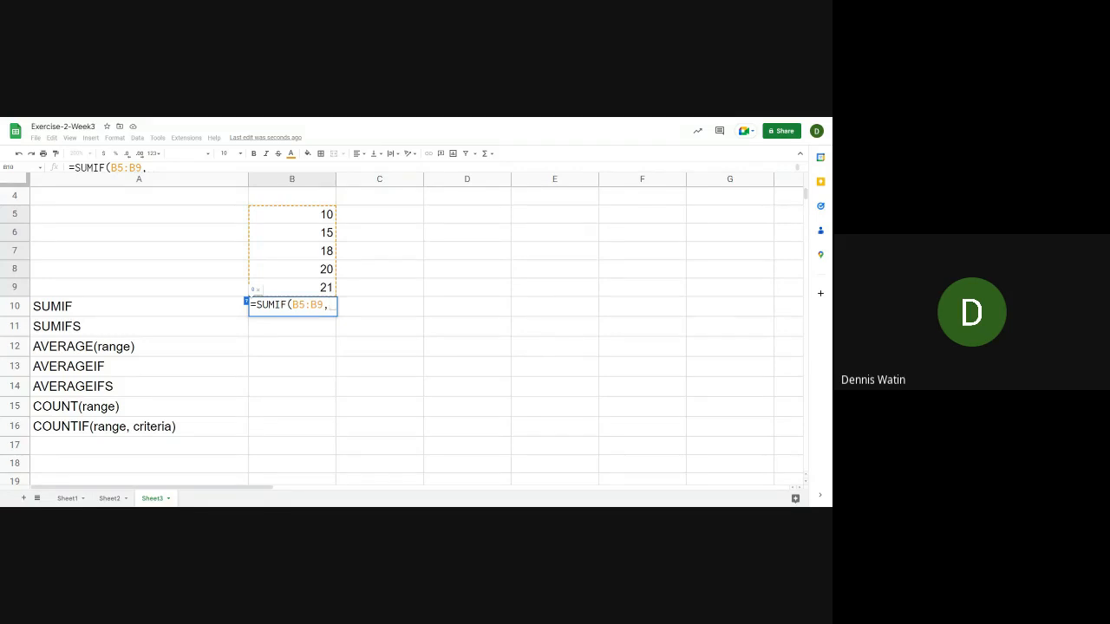
type("\"")
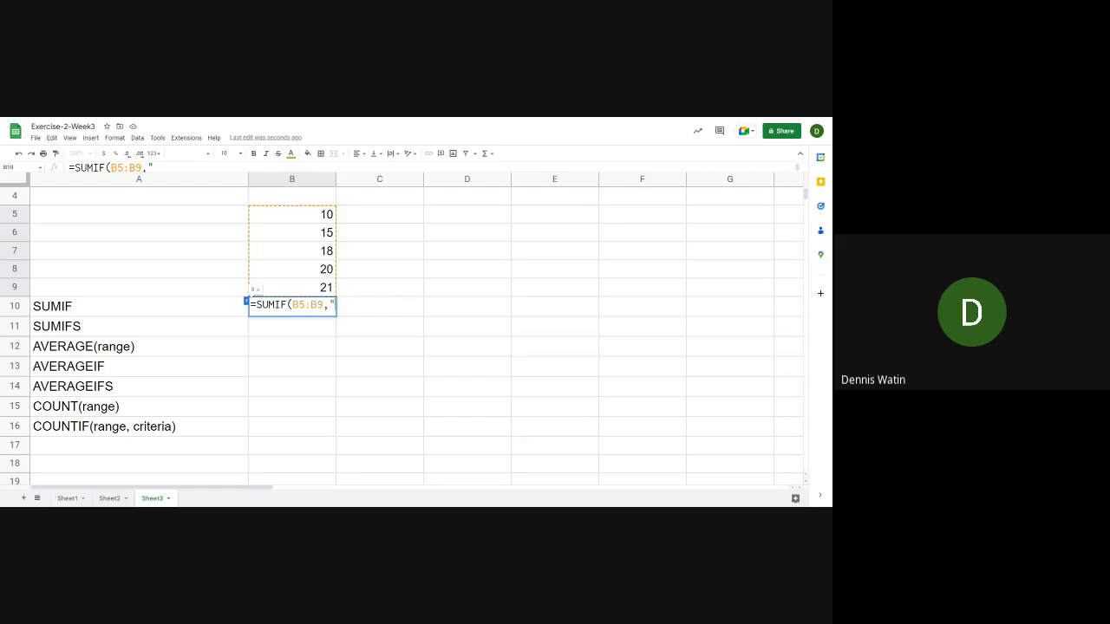
type(">20\")")
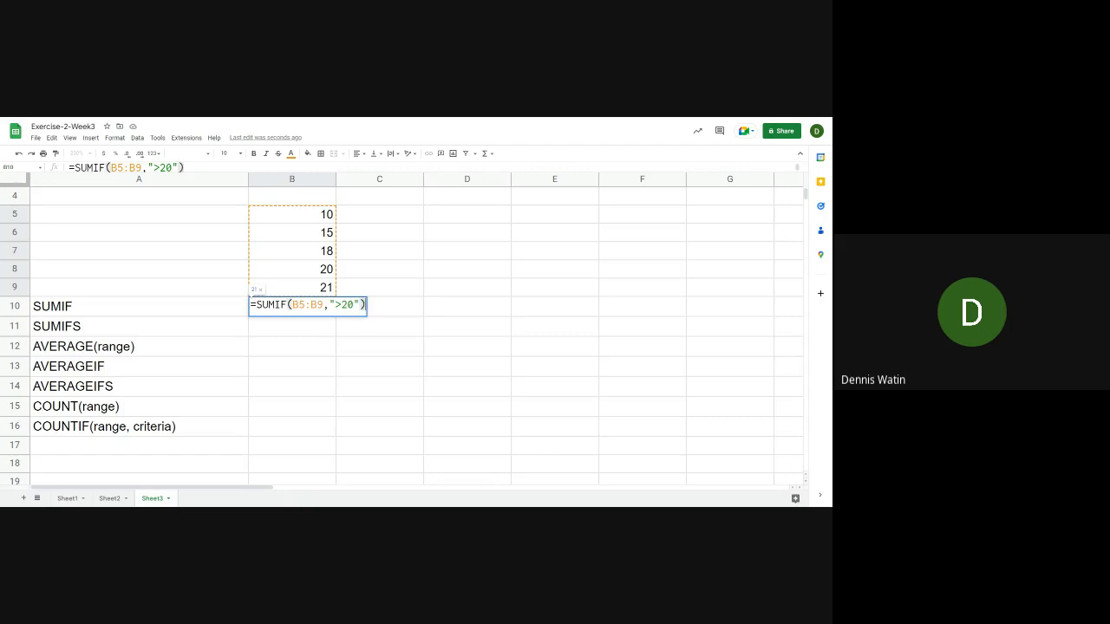
key("Return")
left_click(293, 307)
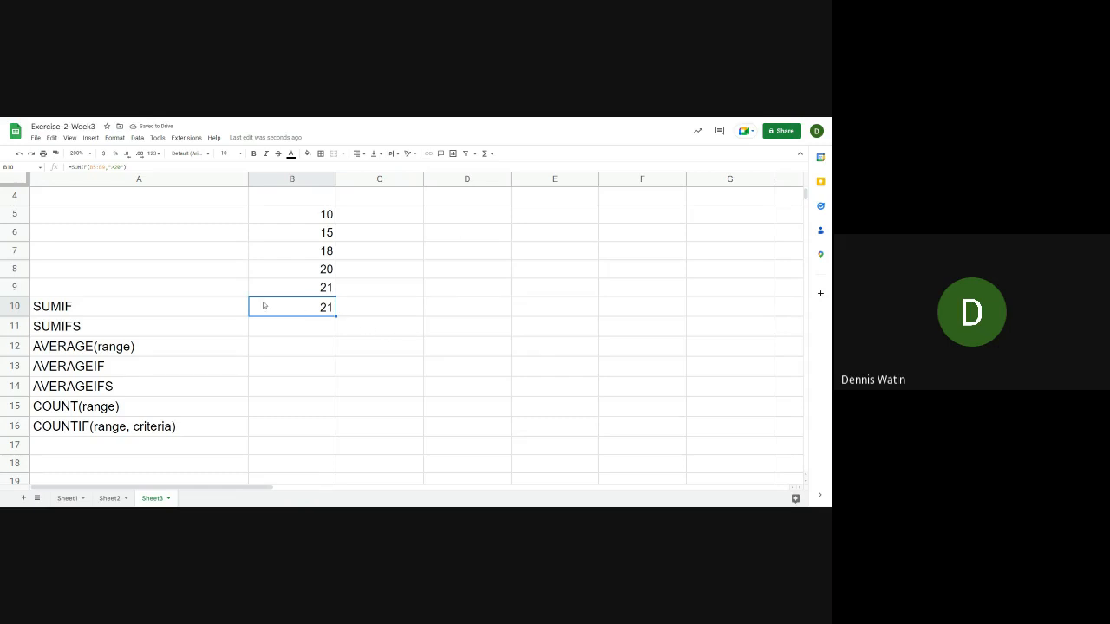
- Insert one blank row above the SUMIF row
left_click(88, 308)
right_click(89, 308)
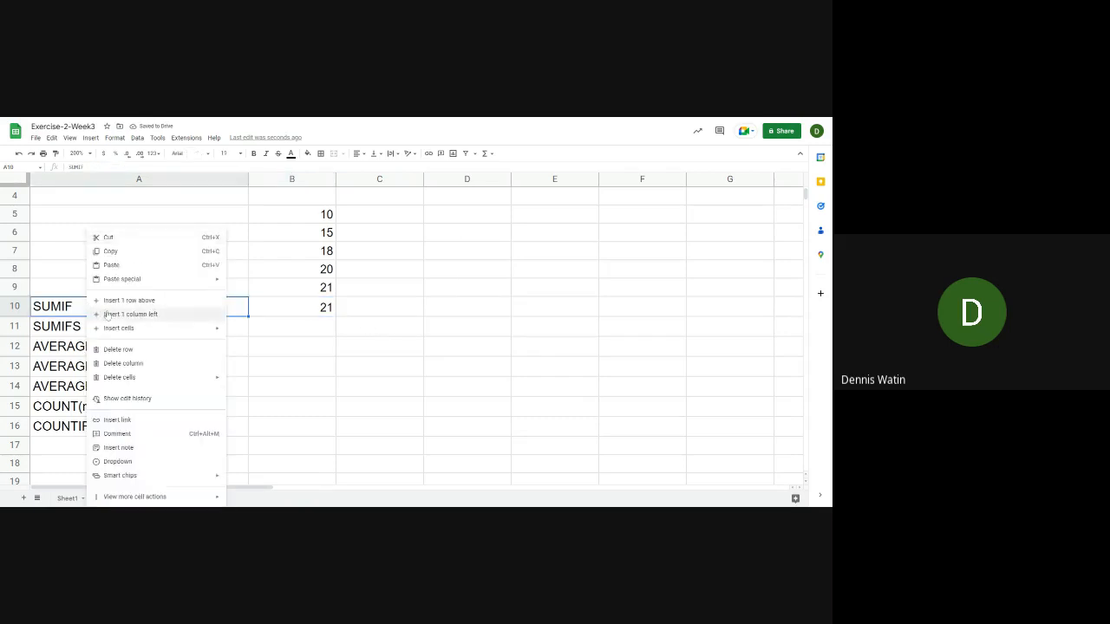
left_click(174, 300)
- Change the SUMIF criterion in cell B11 to "<20", keeping the range B5:B9
left_click(308, 327)
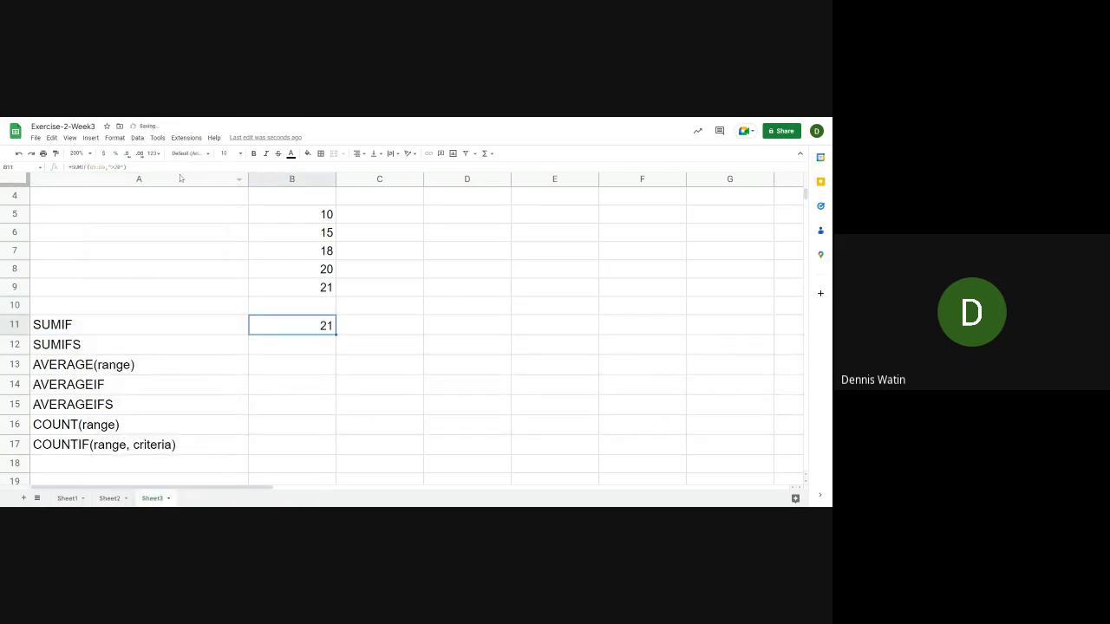
left_click(64, 166)
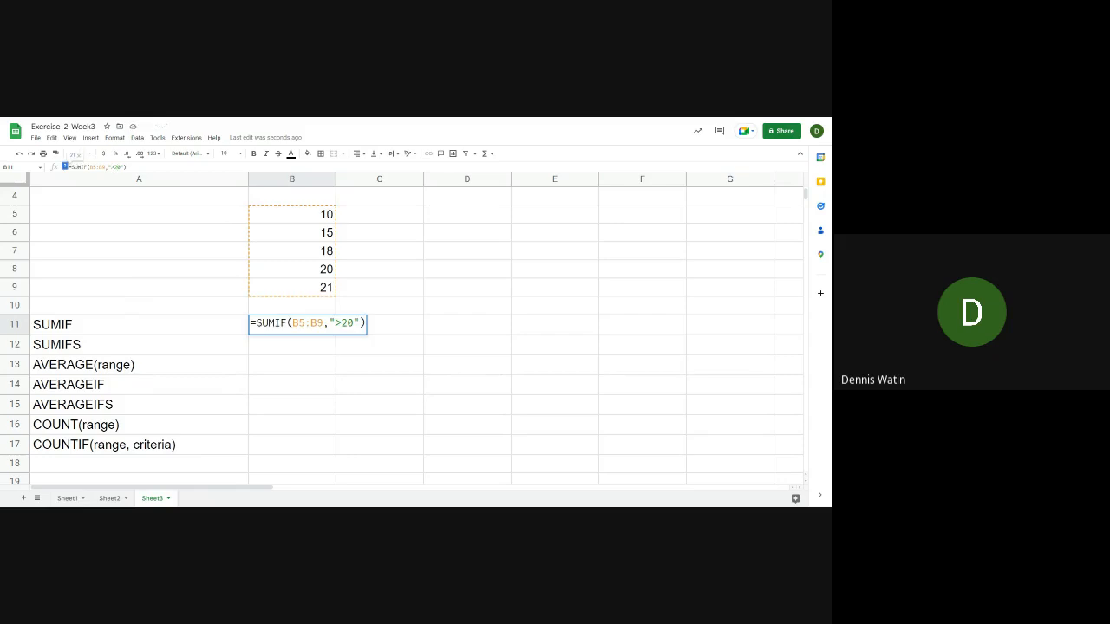
key("BackSpace")
type("<")
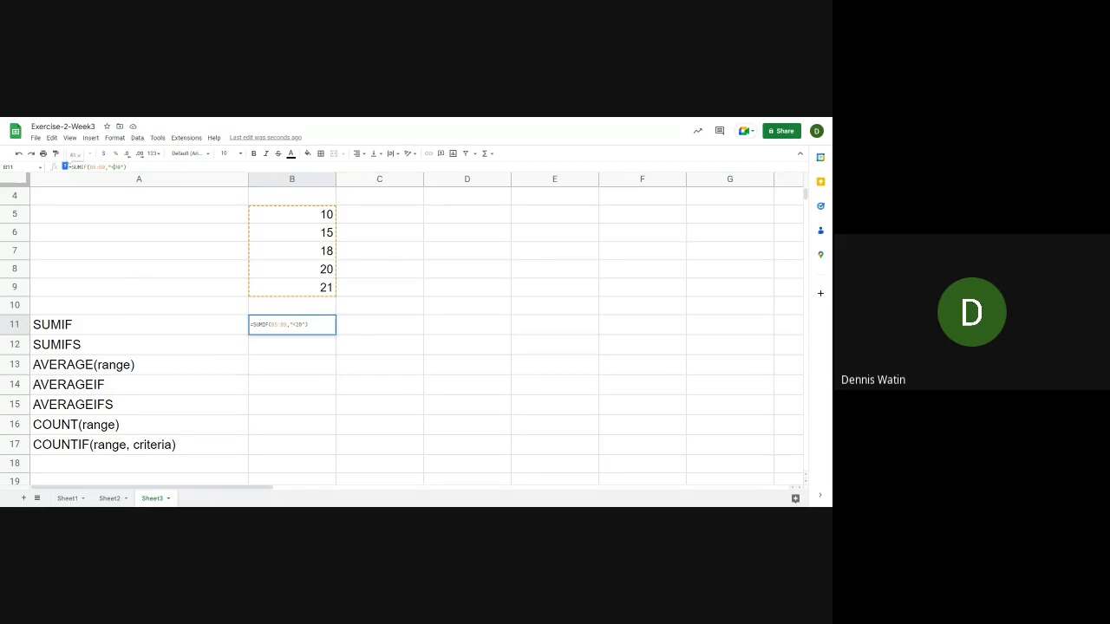
key("Return")
- Check the sum of B5:B7 against the SUMIF result and review the formula in B11
key("Up")
key("Up")
key("Up")
key("Up")
key("Up")
key("Up")
key("Up")
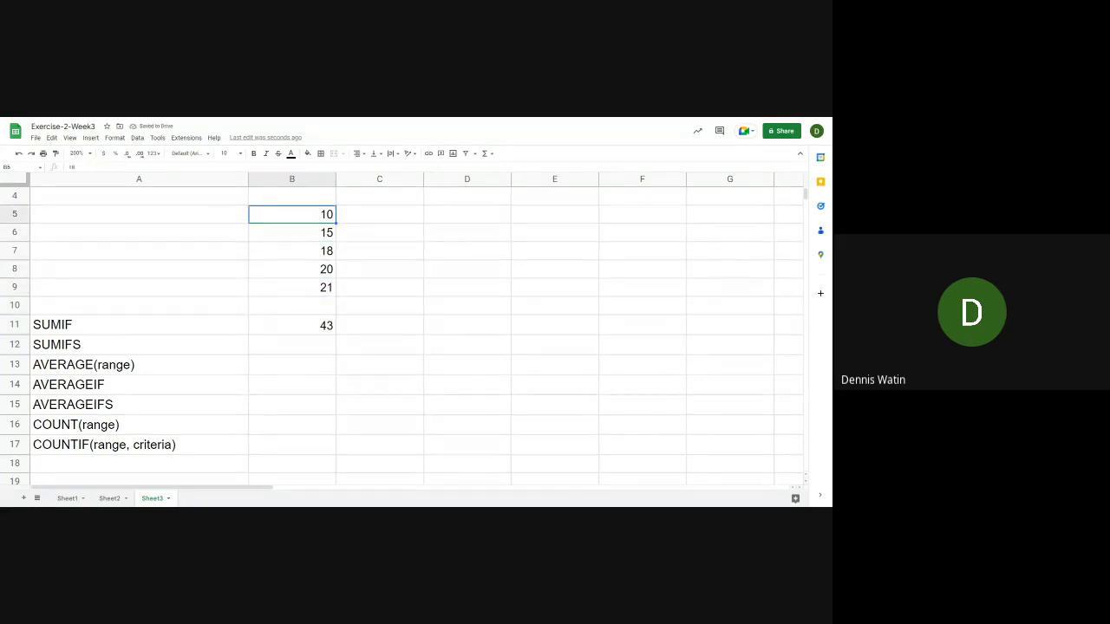
key("shift+Down")
key("shift+Down")
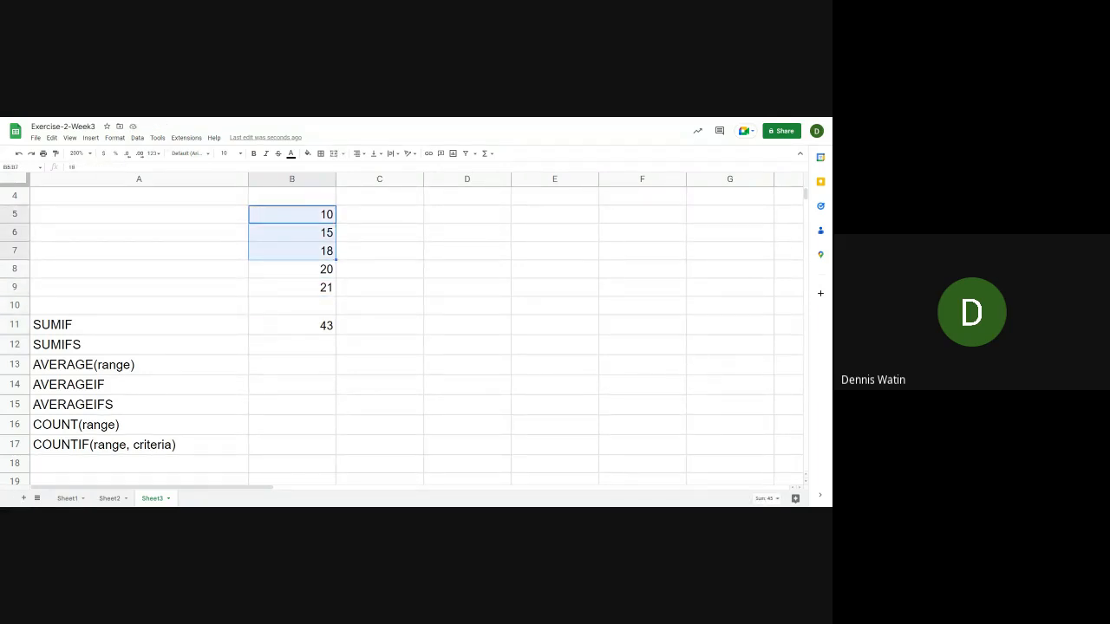
key("Down")
key("Down")
key("Down")
key("Down")
key("Down")
key("Down")
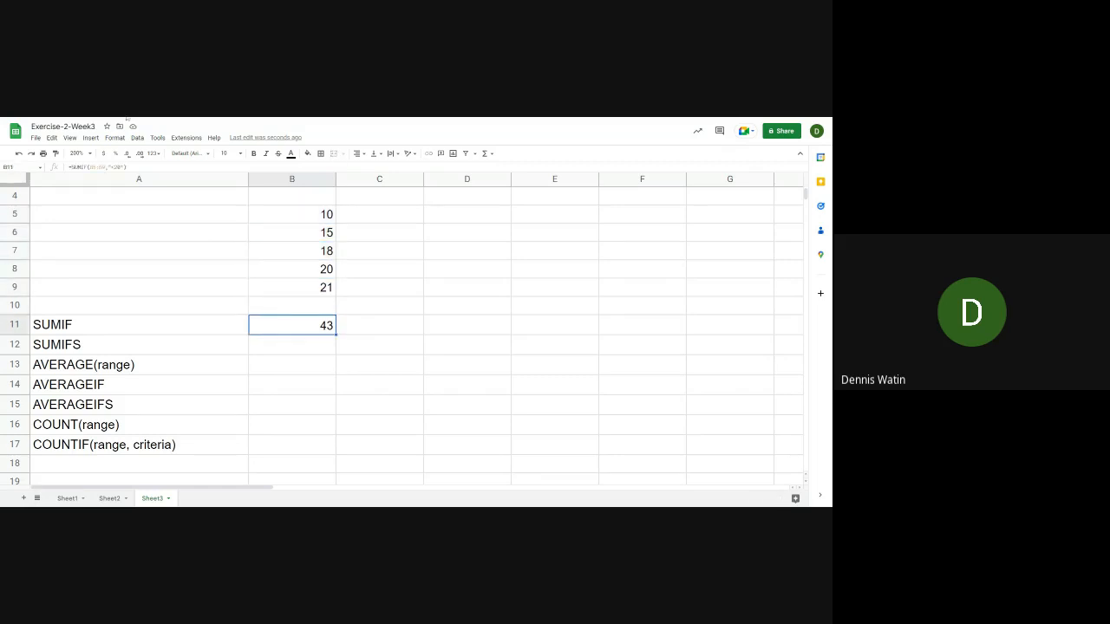
key("F2")
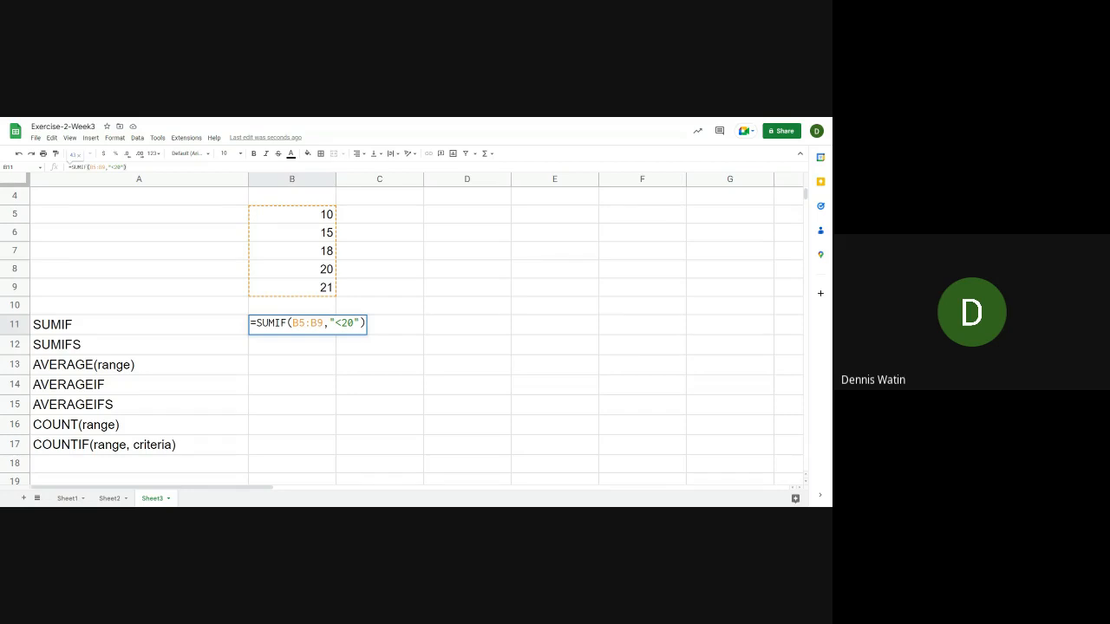
key("Tab")
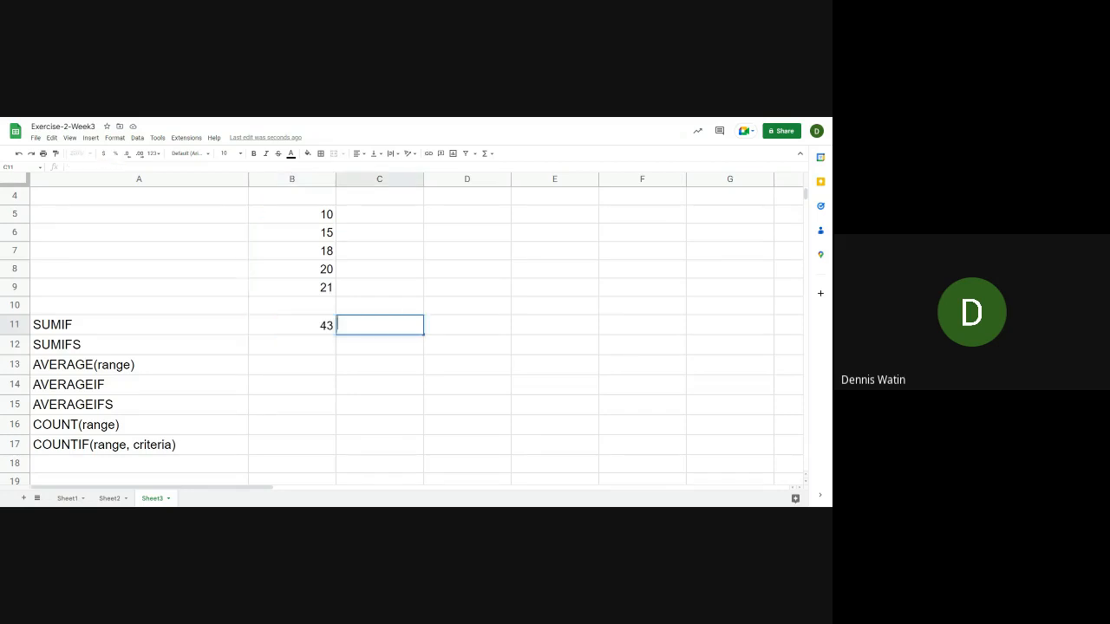
key("Down")
key("Up")
key("Up")
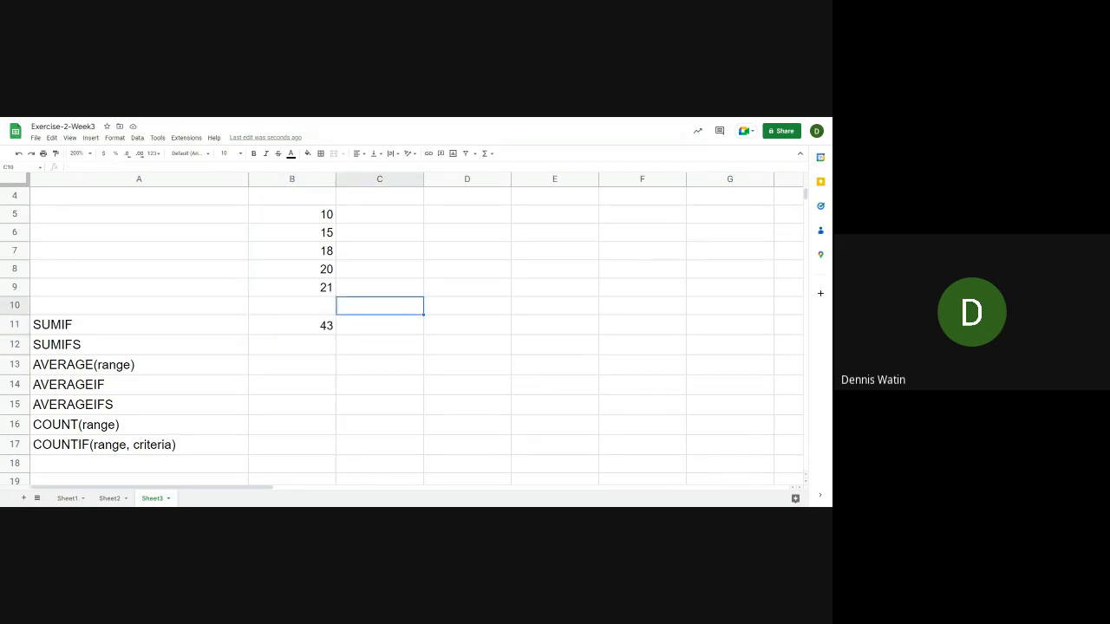
key("Down")
key("Down")
key("Up")
key("Up")
key("Up")
key("Up")
key("Up")
key("Up")
key("Up")
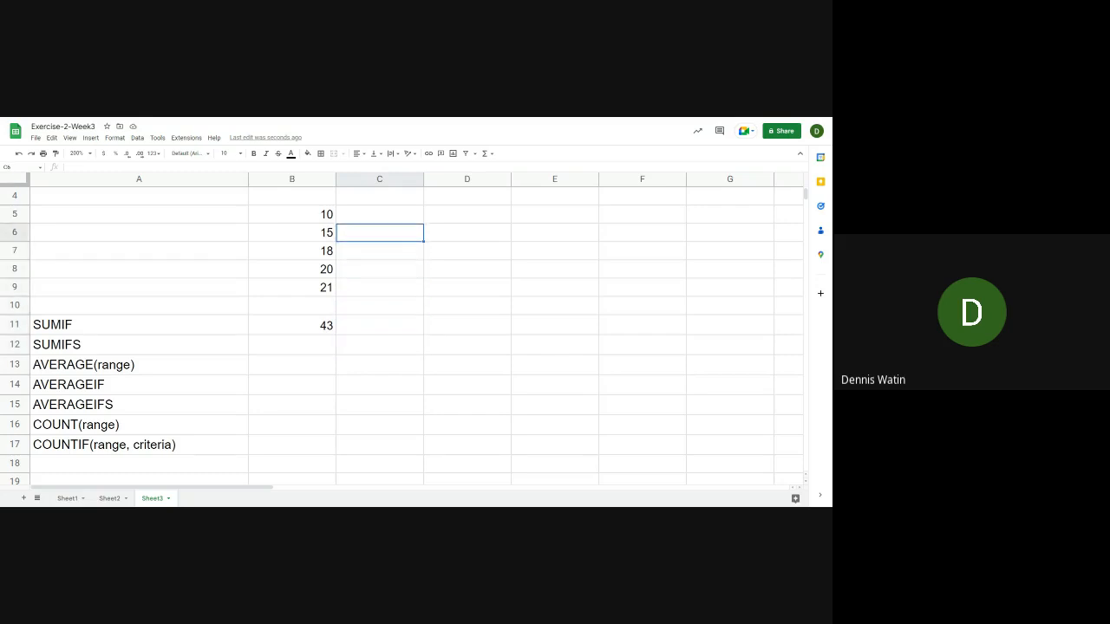
- Narrow column A so it sits closer to the width of its longest function label
key("Left")
key("Left")
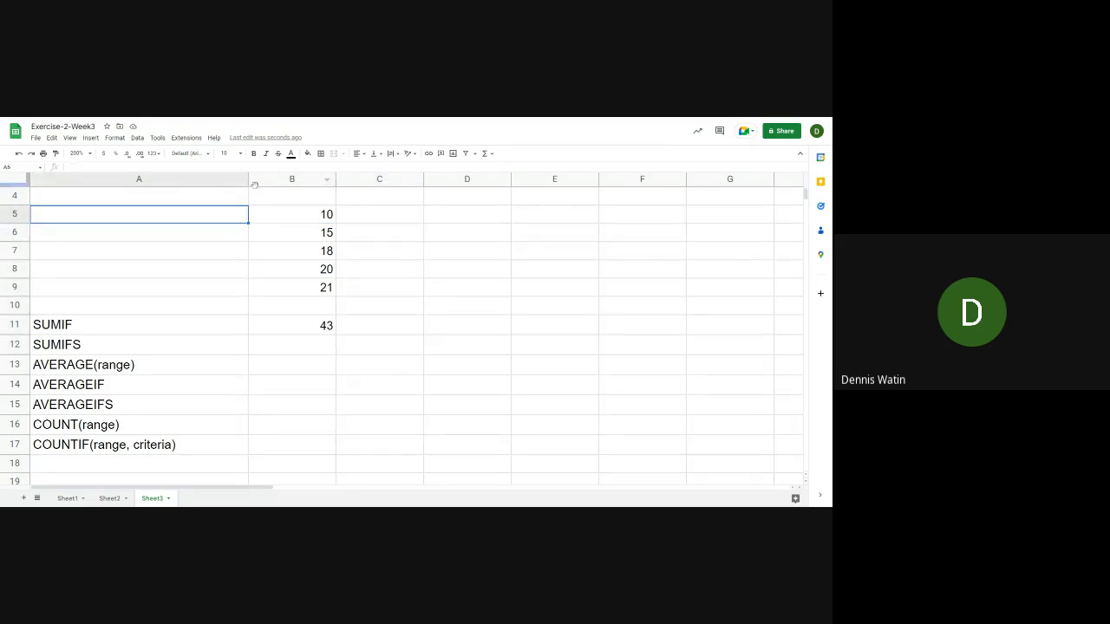
left_click_drag(248, 180, 212, 179)
left_click_drag(213, 180, 205, 179)
- Enter the labels Food, Gas and Medicine in cells A5 to A7 beside the first three values
type("Food")
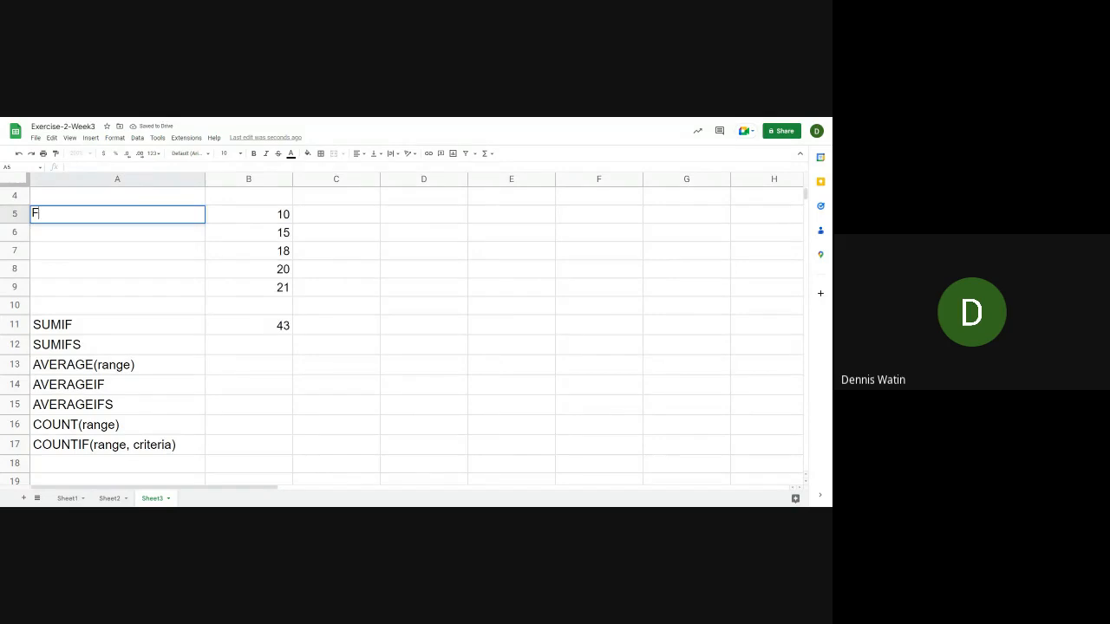
key("Return")
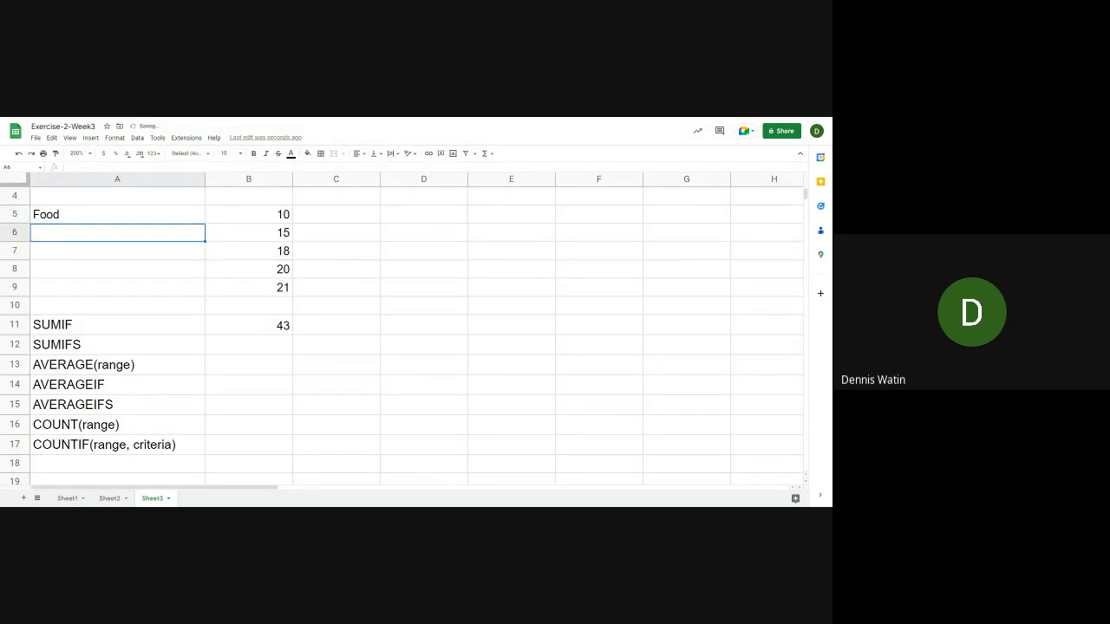
type("Gas")
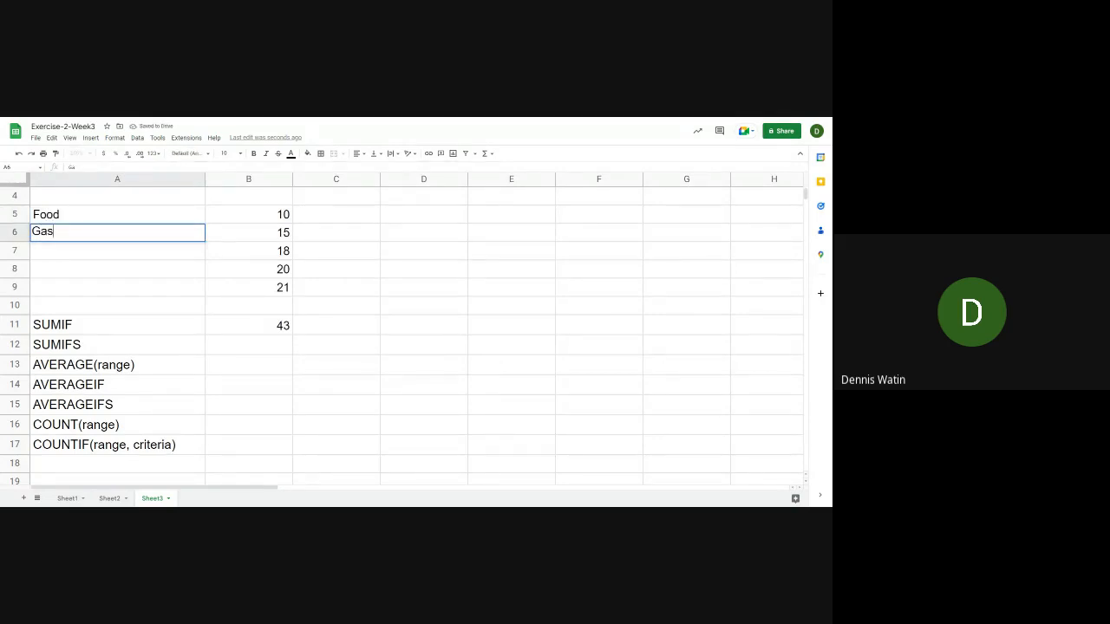
key("Return")
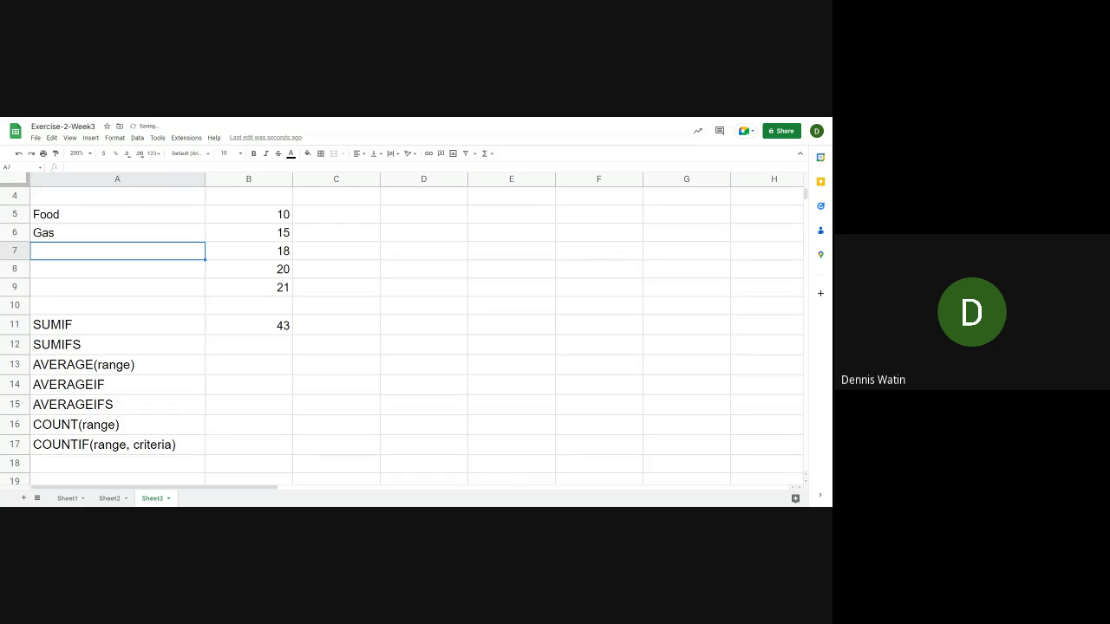
type("Medi")
type("cine")
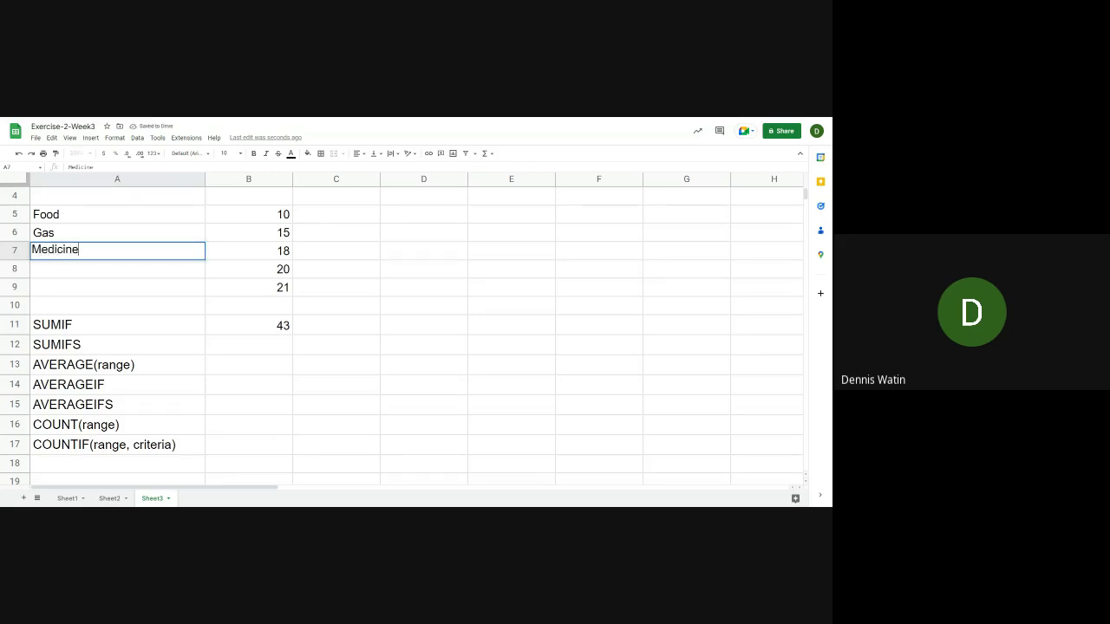
key("Return")
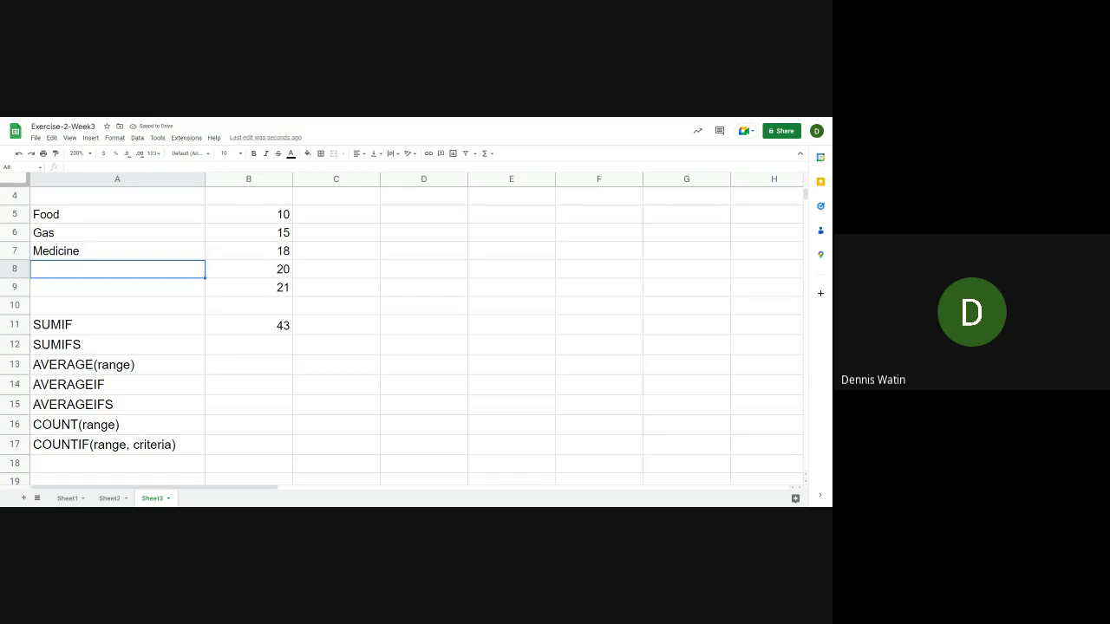
- Enter the headers Expenses in cell A4 and Amount in cell B4 above the labels and values
key("Up")
key("Up")
key("Up")
key("Up")
type("Ex")
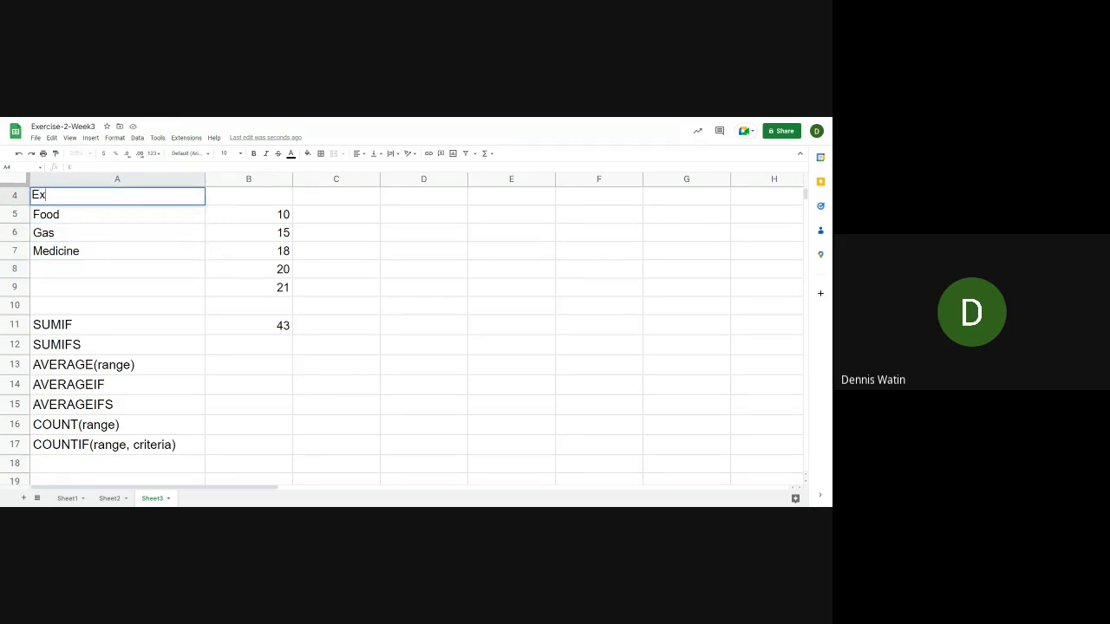
type("penses")
key("Return")
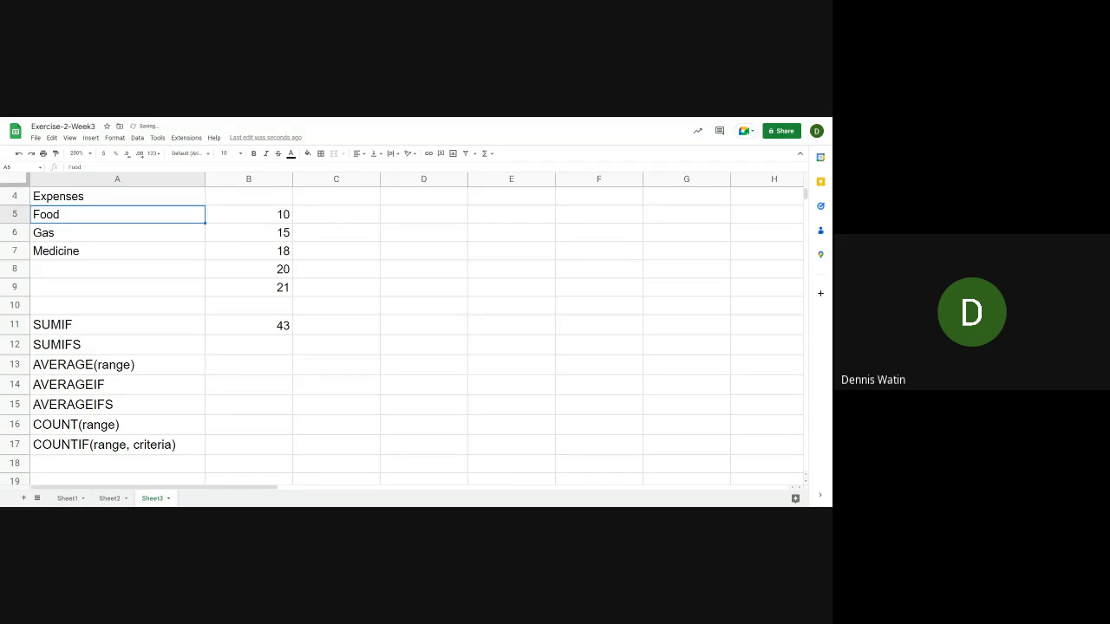
key("Up")
key("Right")
type("Amount")
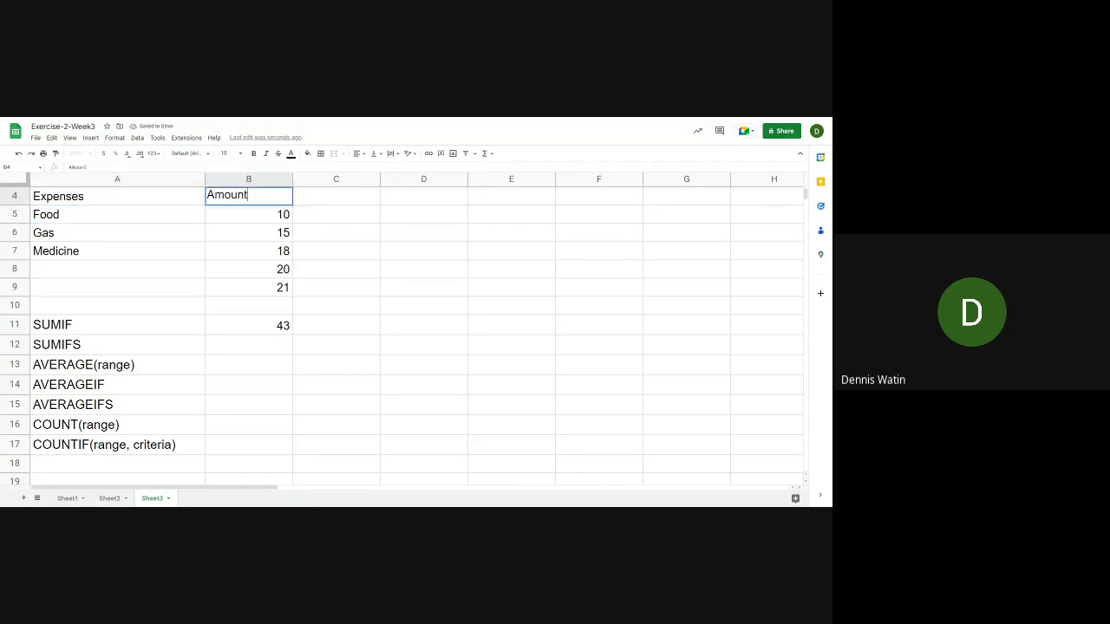
key("Return")
- Enter the labels Food in cell A8 and Gas in cell A9 beside the last two amounts
key("Left")
key("Down")
key("Down")
key("Down")
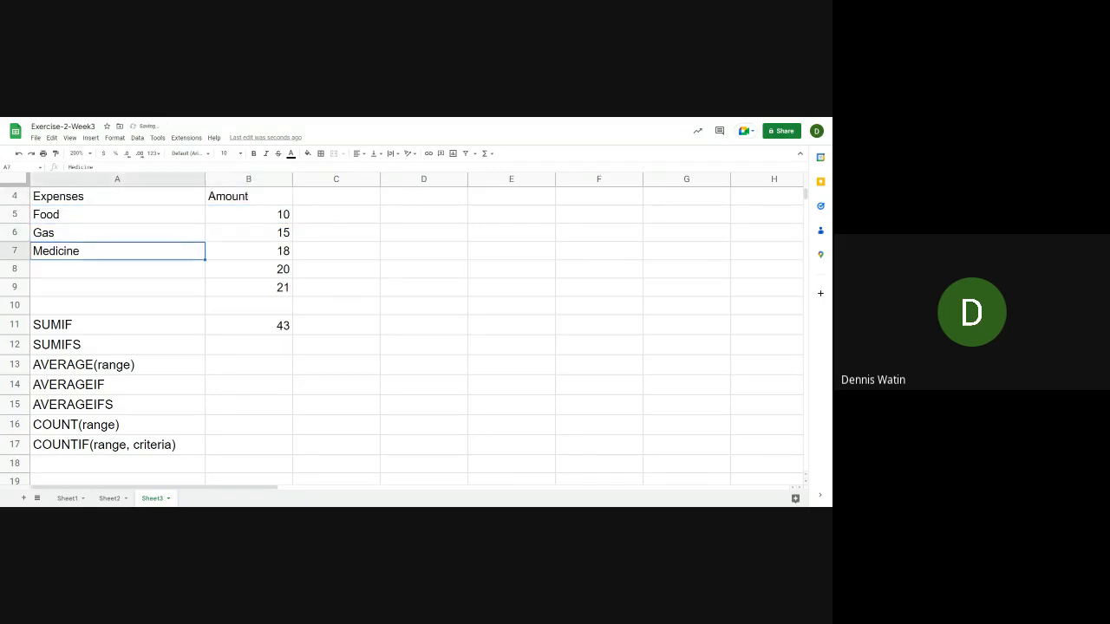
type("Food")
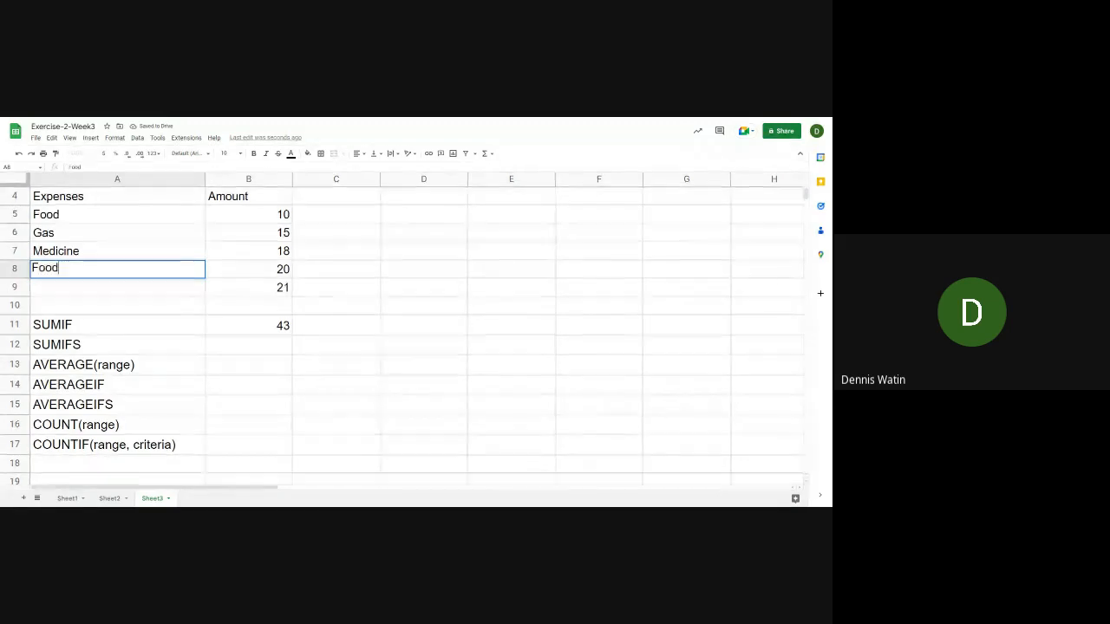
key("Return")
type("Gas")
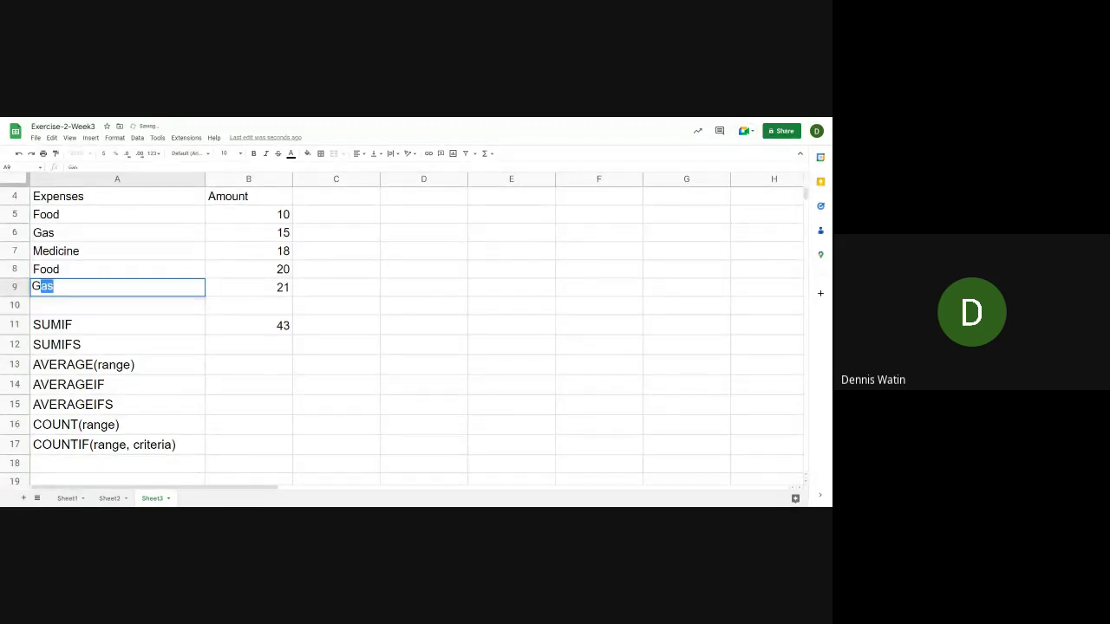
key("Return")
- Start a SUMIFS formula in cell B12 with the amounts B5:B9 as the sum range
key("Down")
key("Down")
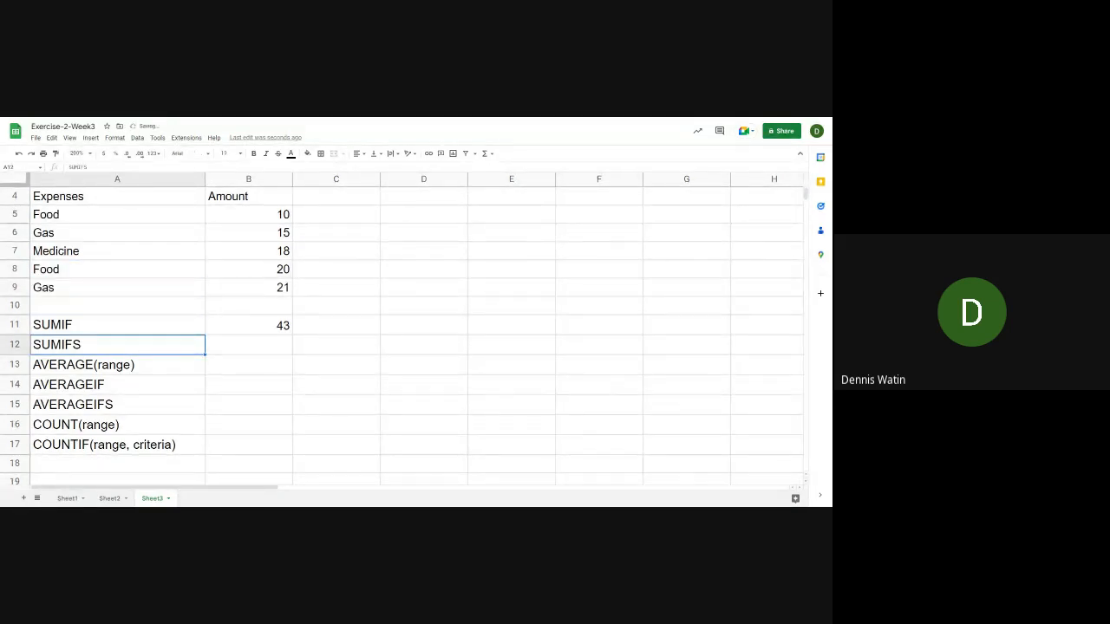
key("Right")
key("Up")
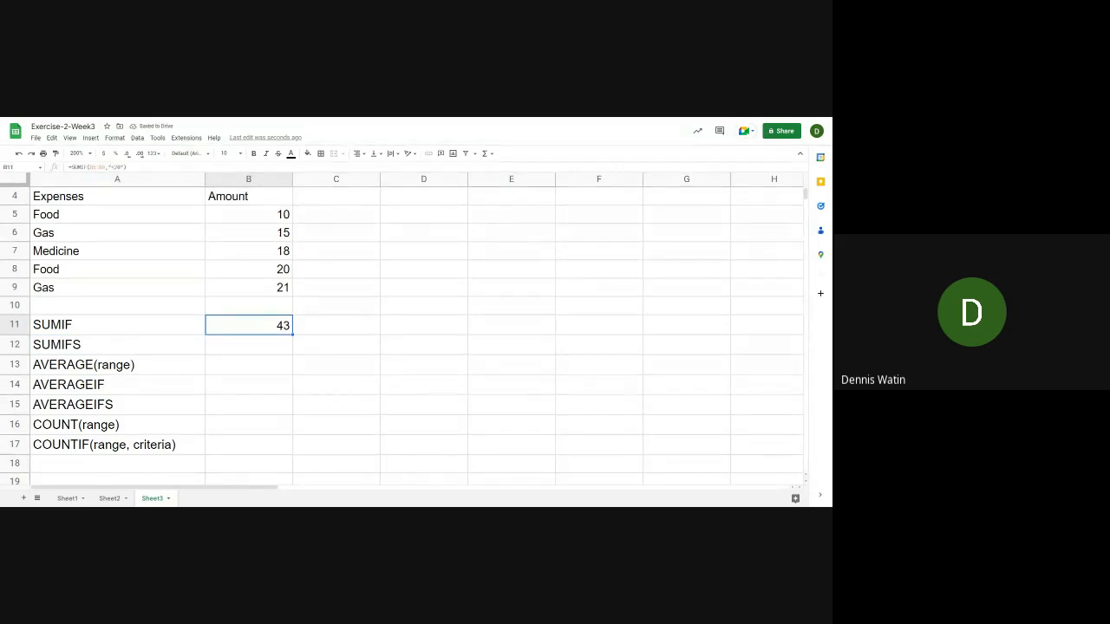
key("Down")
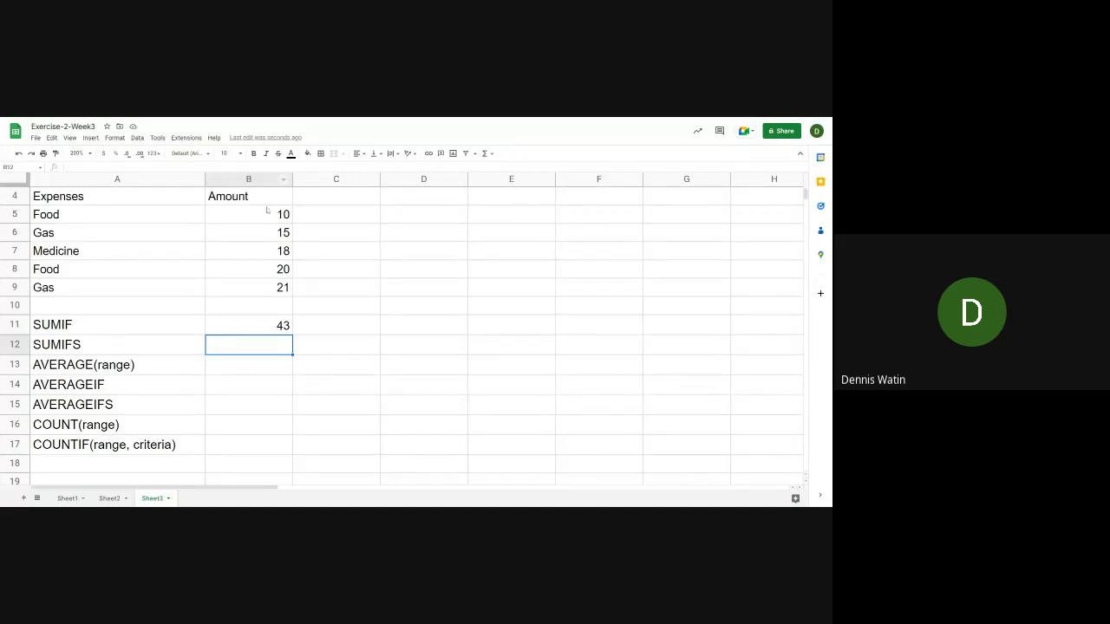
type("=")
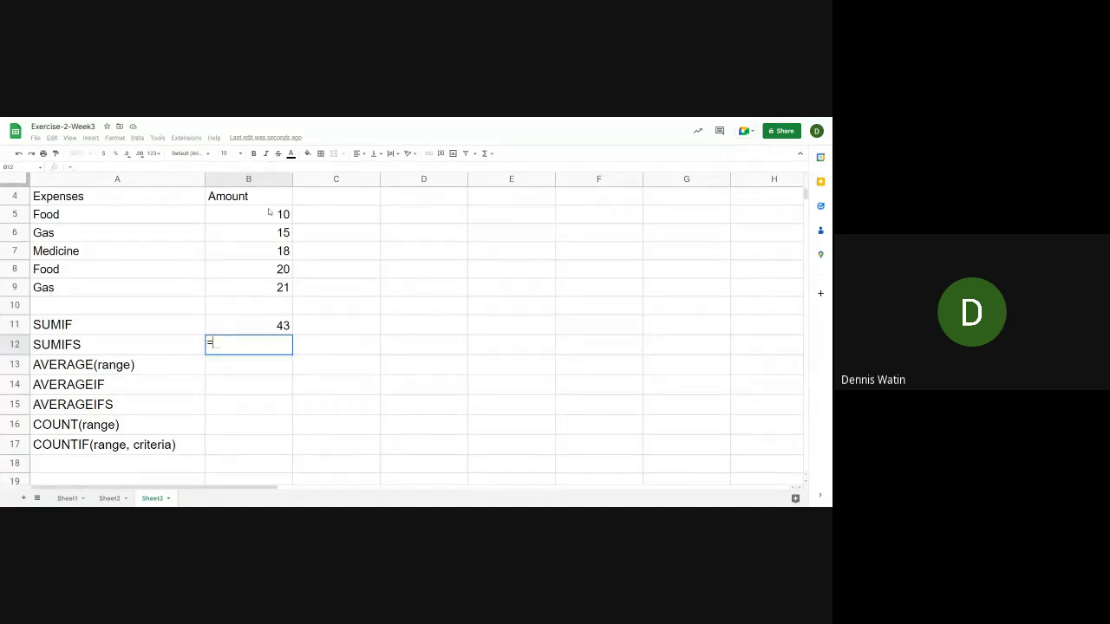
type("SUMI")
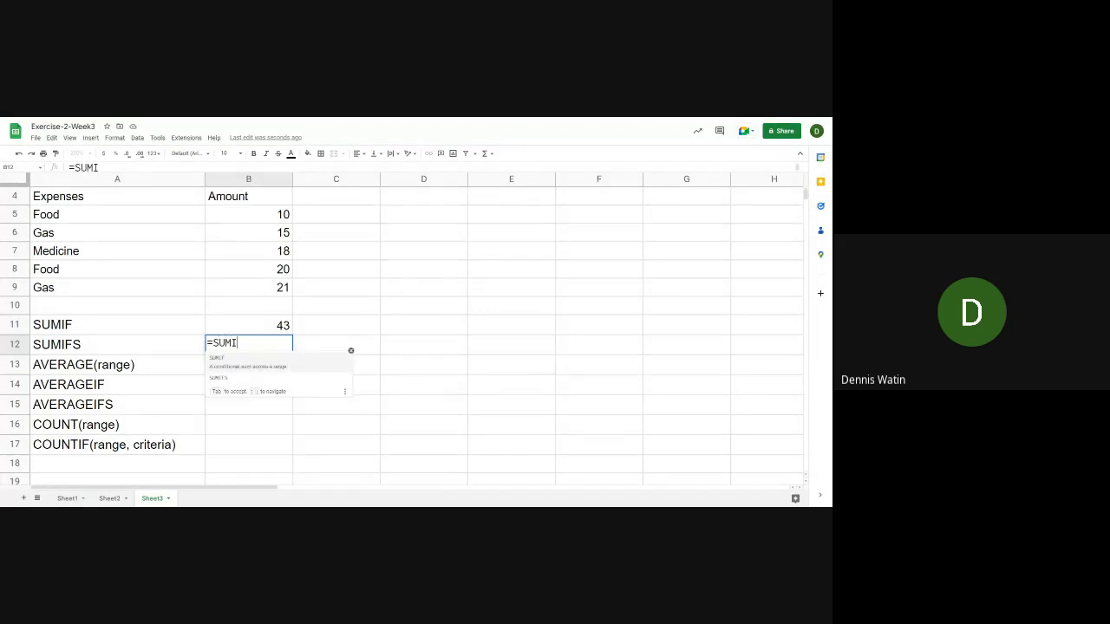
type("FS(")
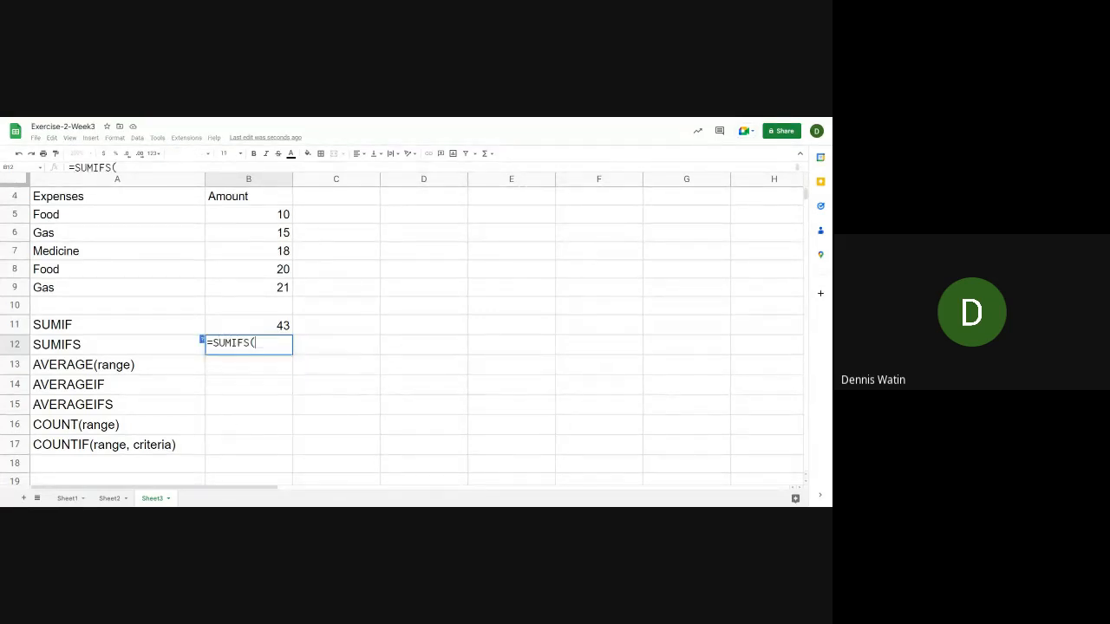
left_click(286, 218)
key("shift+Down")
key("shift+Down")
key("shift+Down")
key("shift+Down")
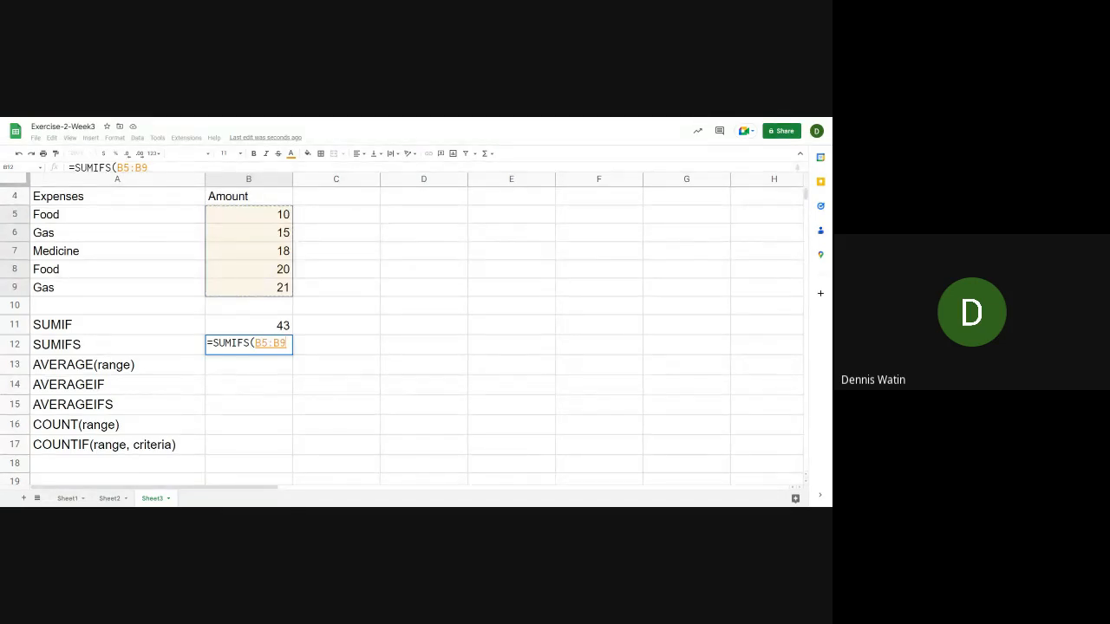
type(",")
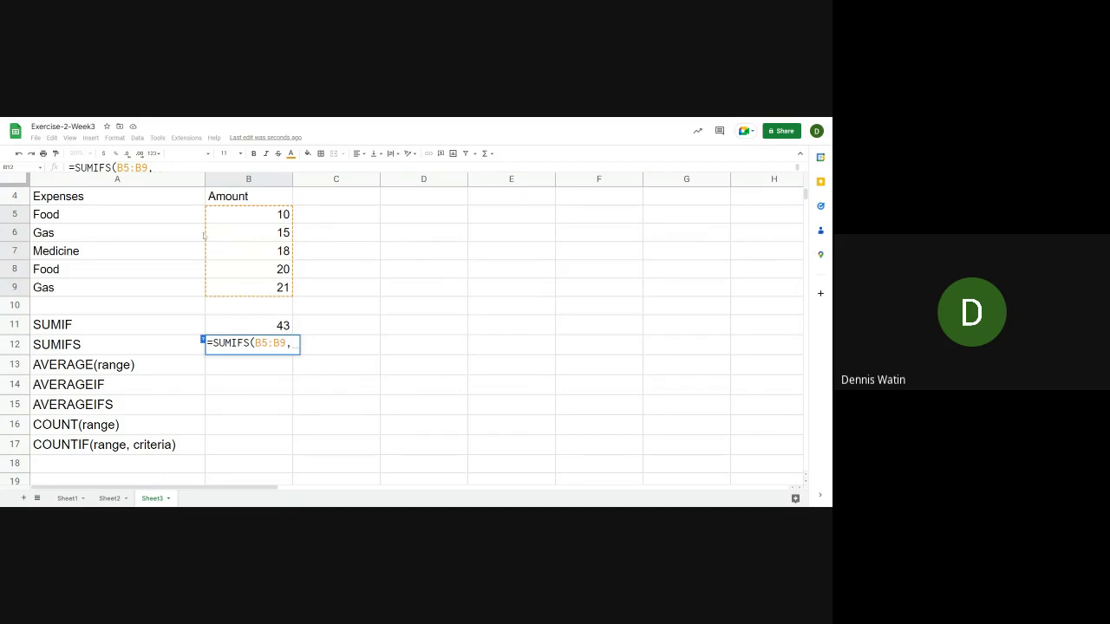
- Complete the SUMIFS formula in B12 with the range A5:A9 followed by the criteria ">10" and "Food", and enter it
left_click_drag(173, 215, 173, 287)
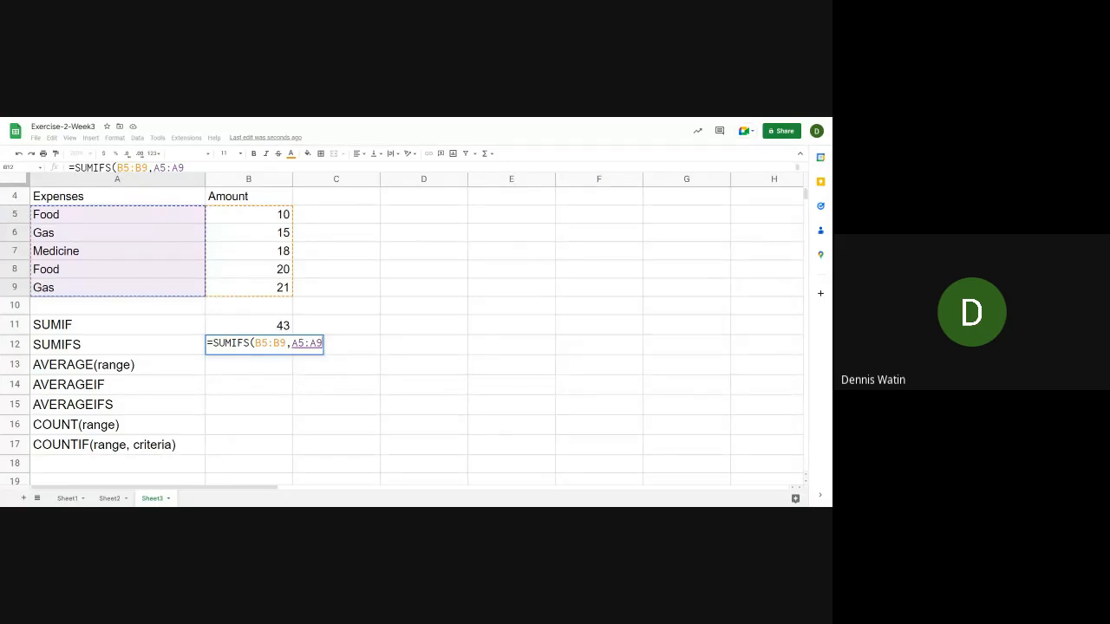
type(",")
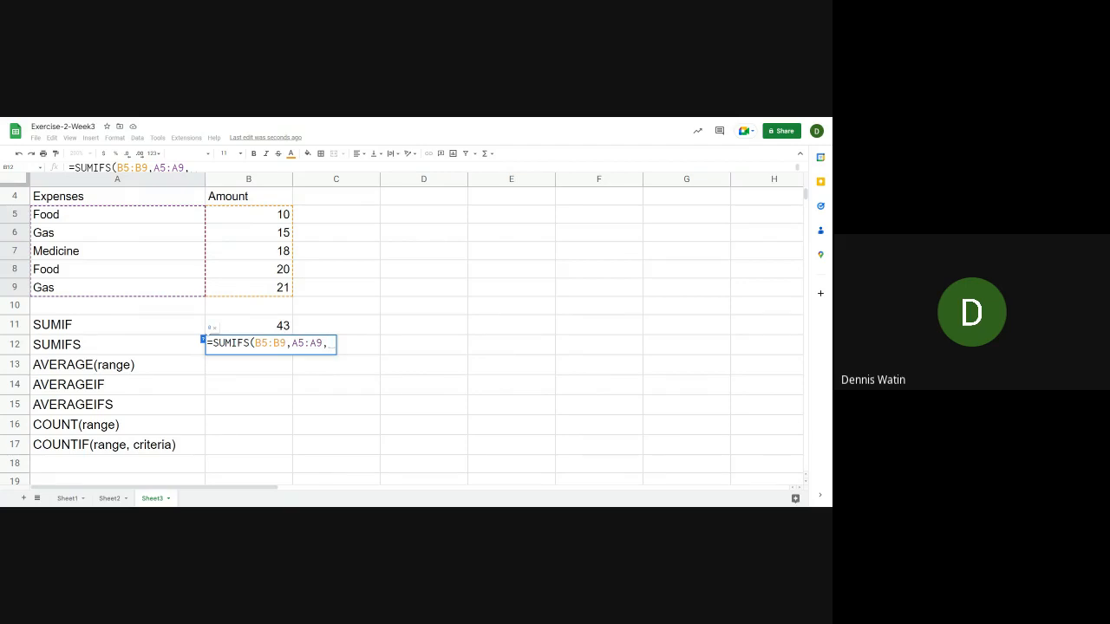
type("\">")
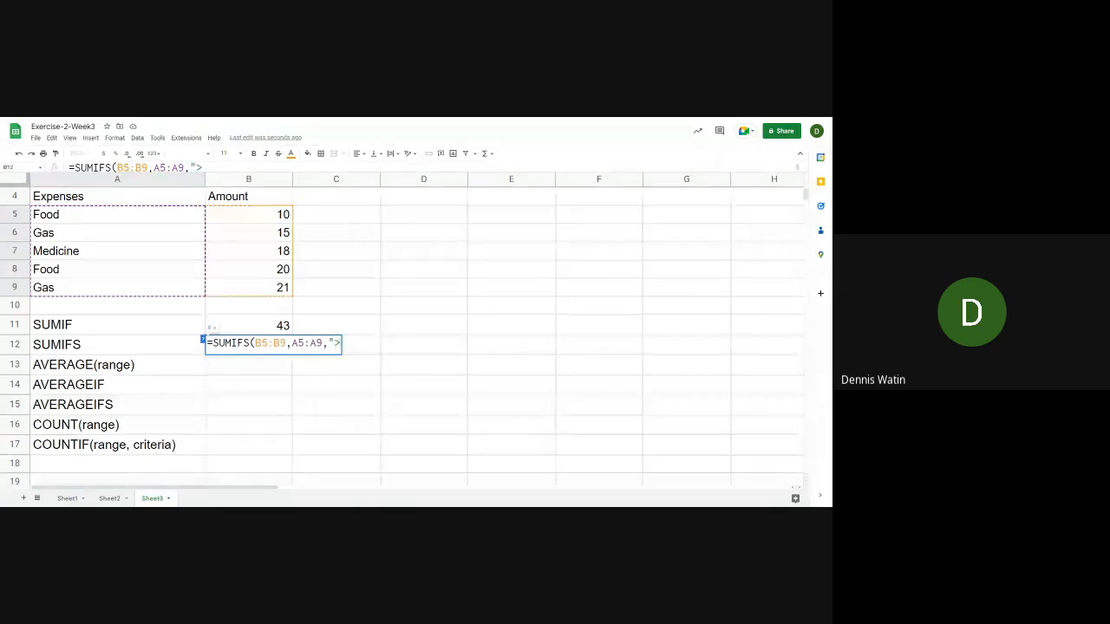
type("1")
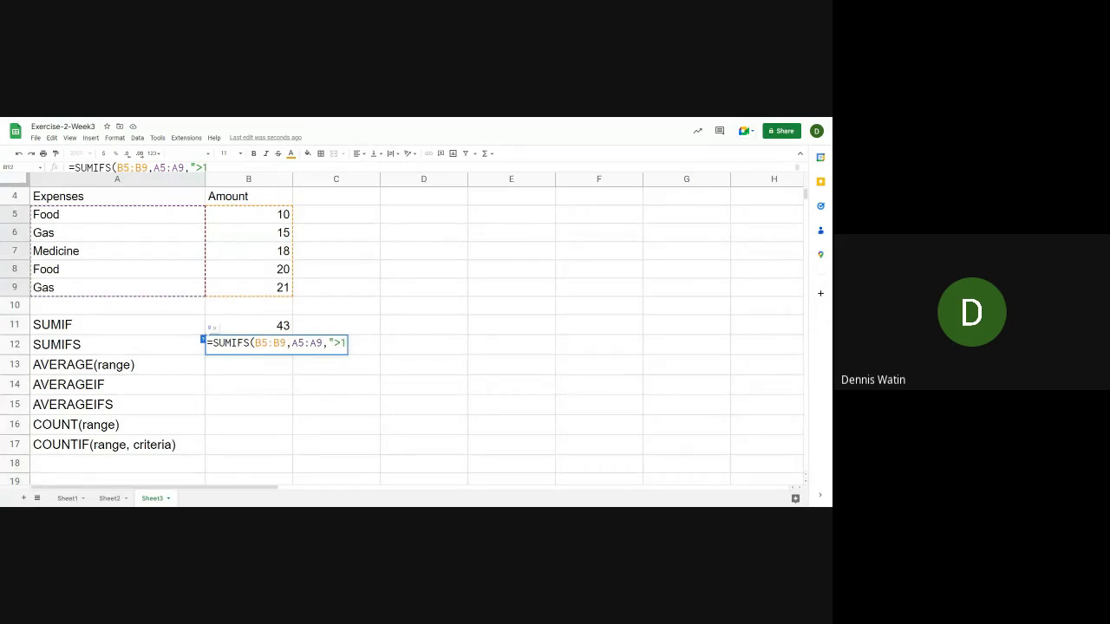
type("0\",")
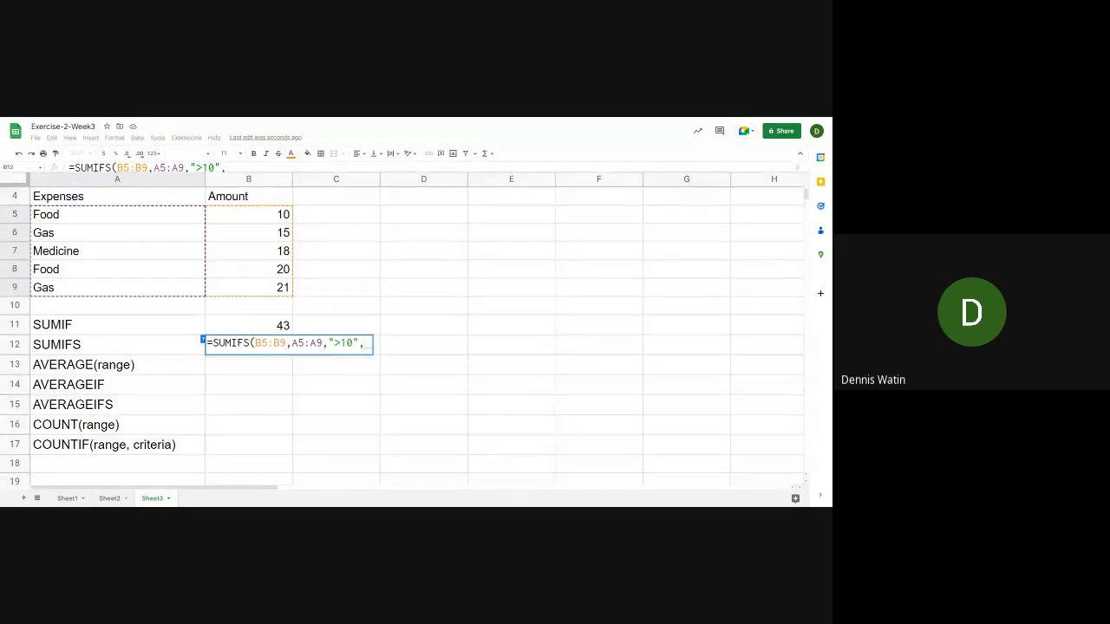
type("\"f")
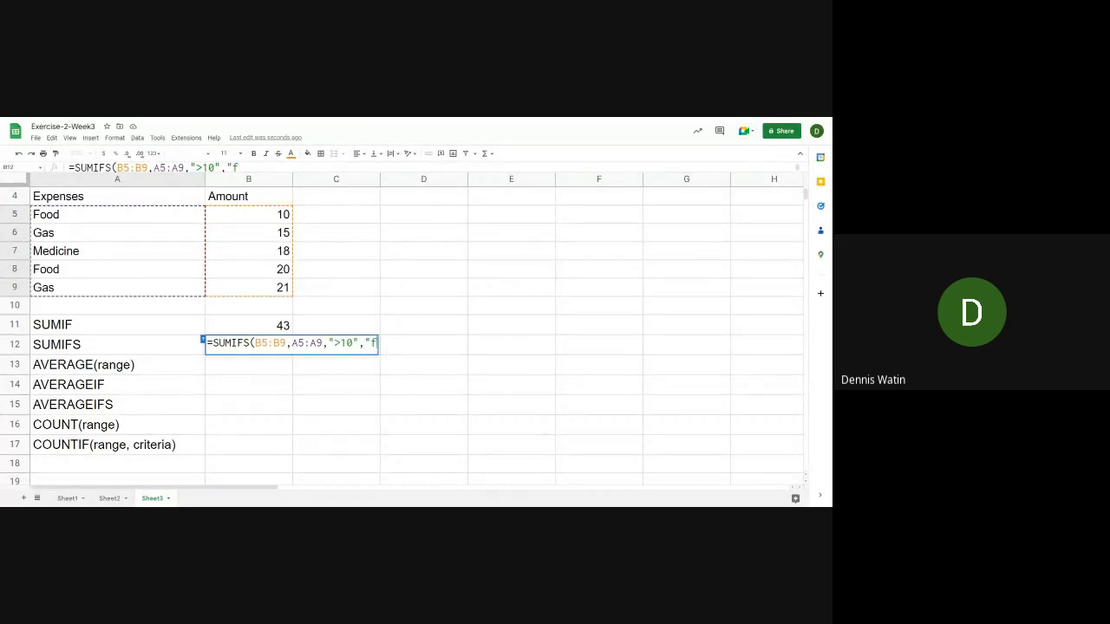
key("BackSpace")
type("Foo")
key("BackSpace")
key("BackSpace")
type("ood\")")
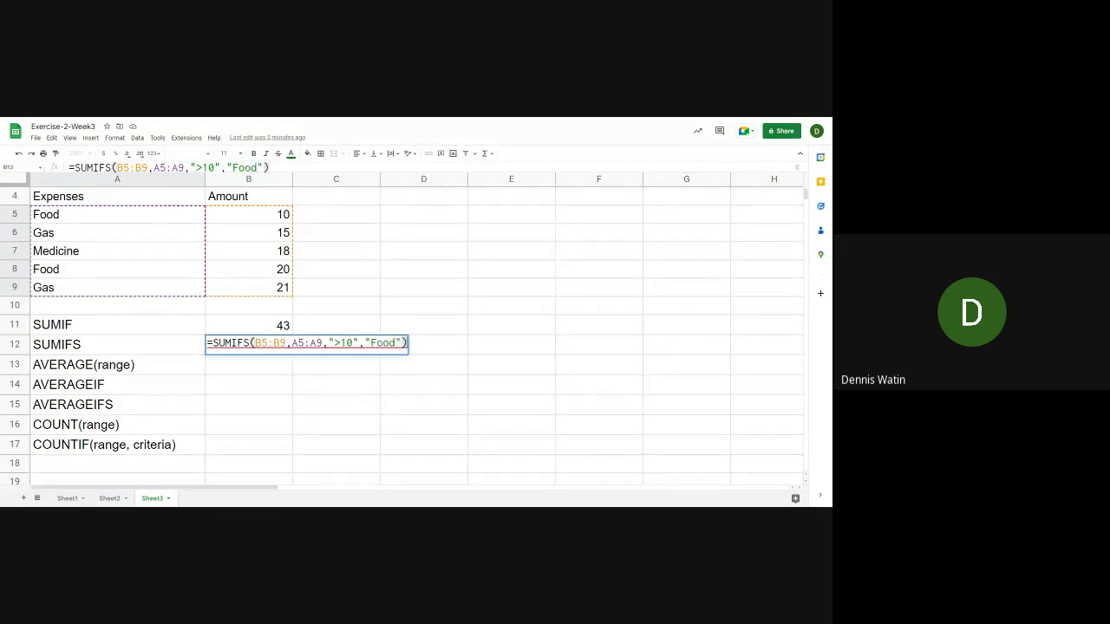
key("Return")
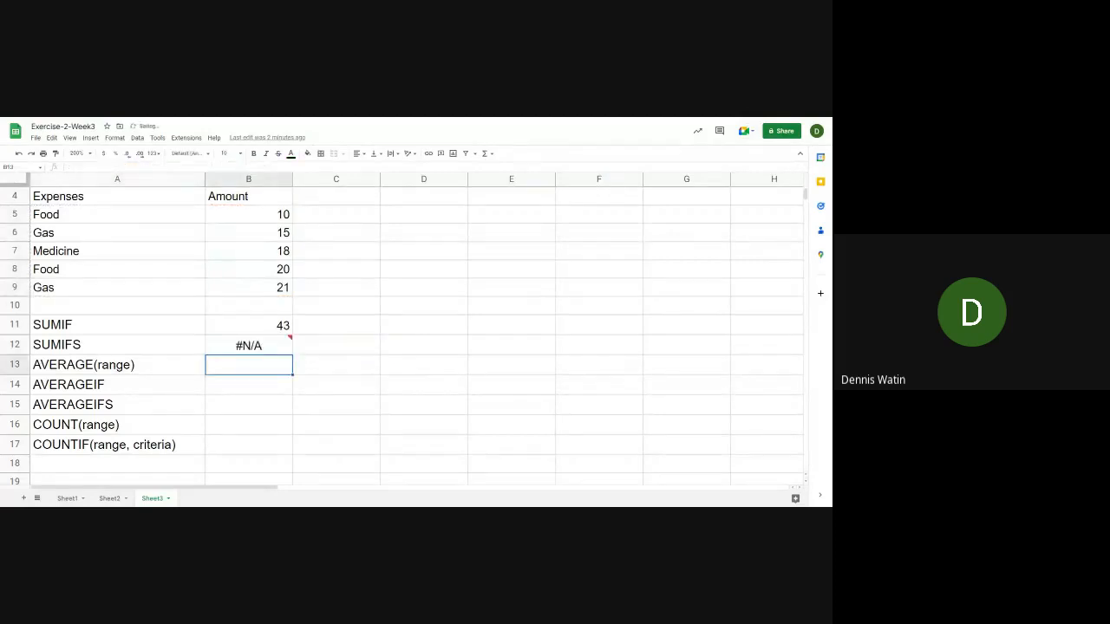
- Reorder the SUMIFS arguments in B12 so the range A5:A9 comes after ">10" and directly before "Food"
left_click(249, 345)
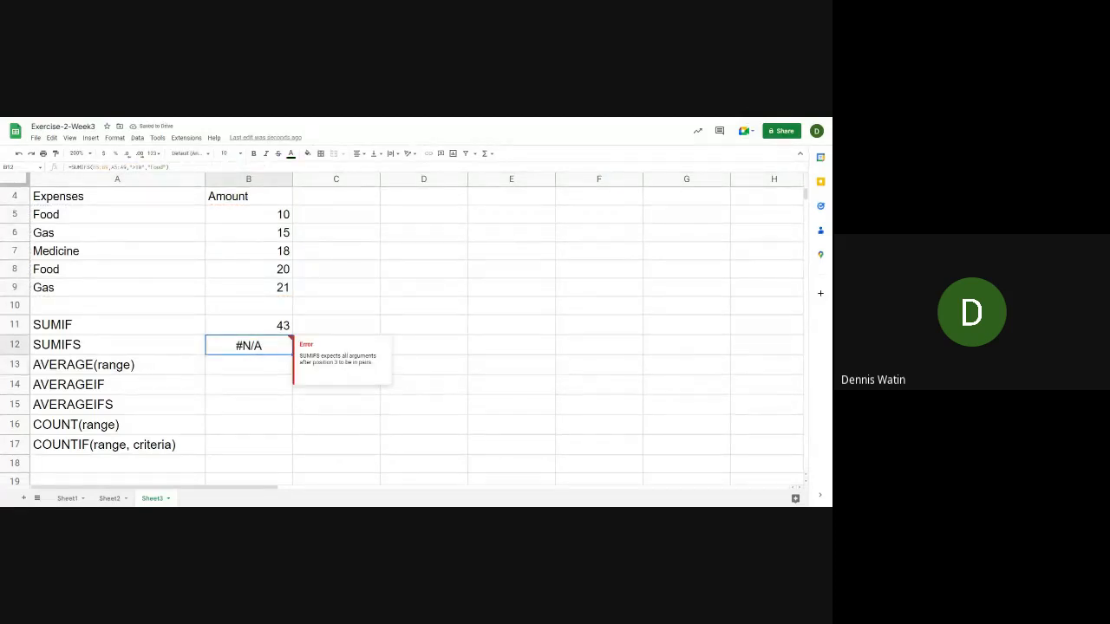
left_click(175, 167)
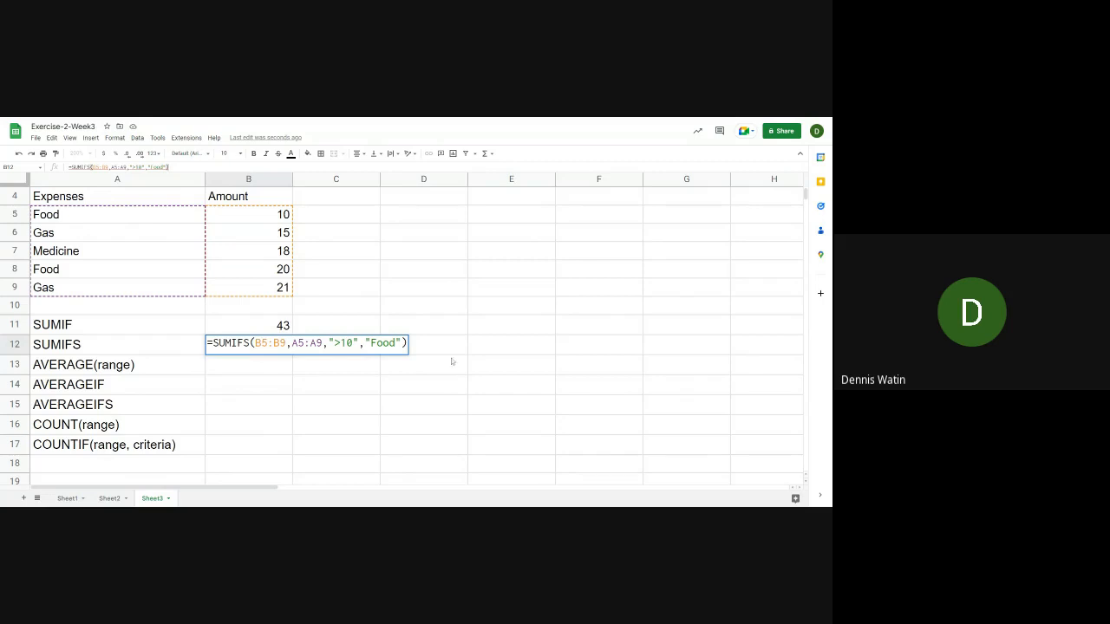
left_click(308, 344)
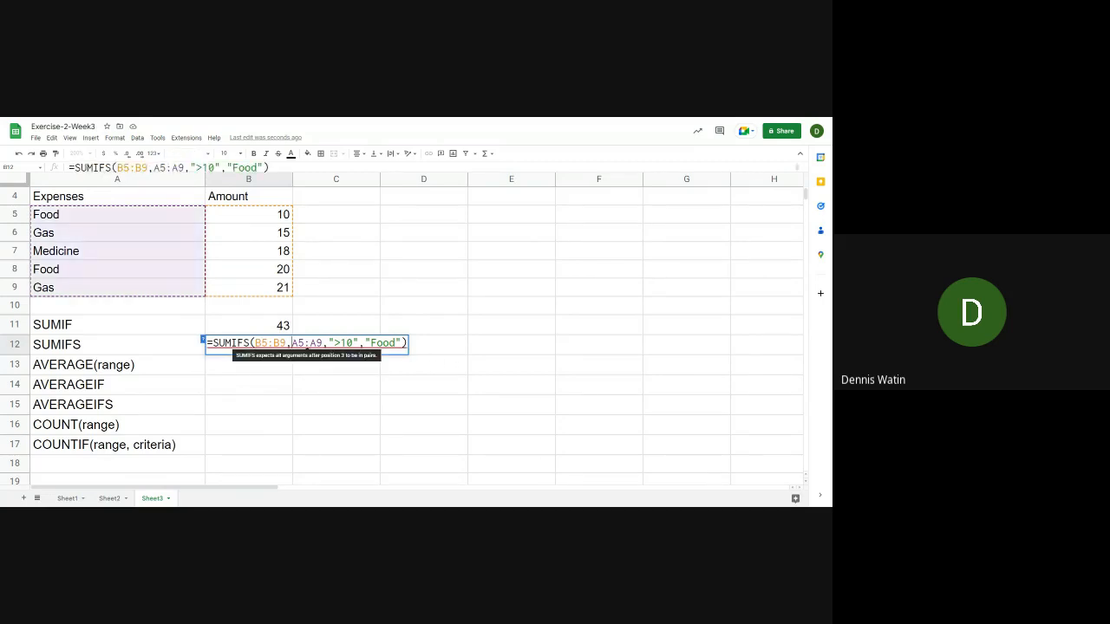
double_click(308, 344)
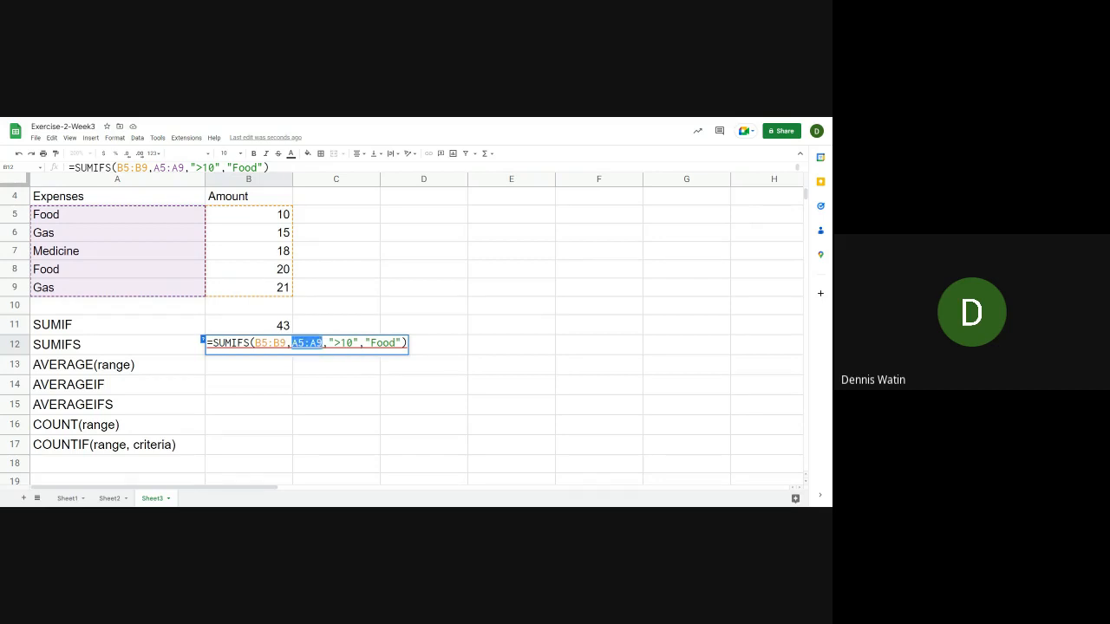
key("BackSpace")
key("Delete")
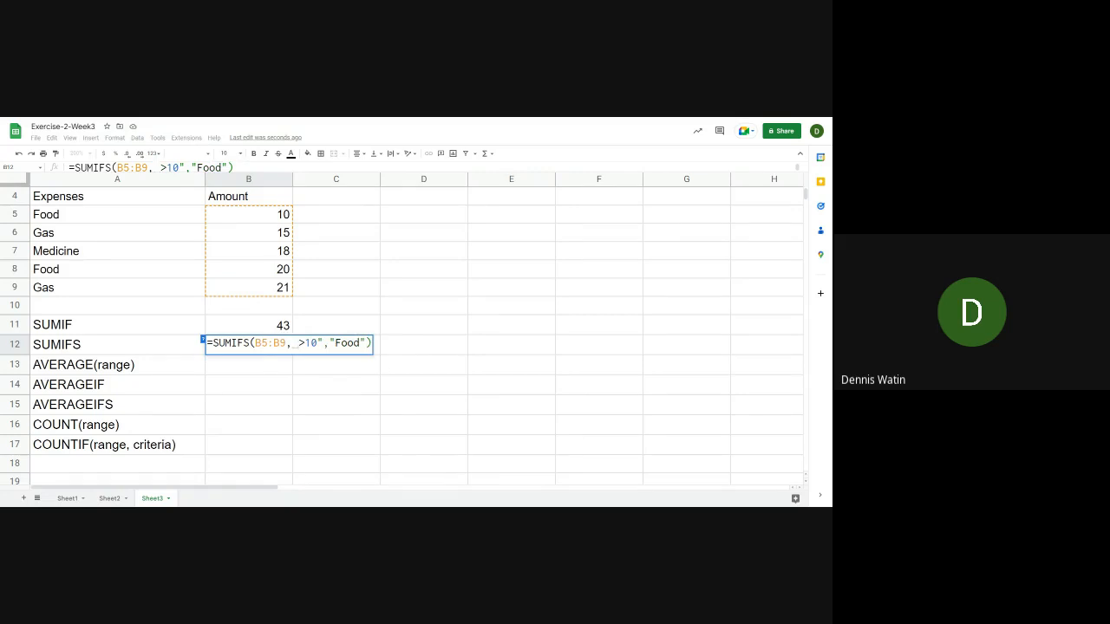
key("Delete")
type("\",")
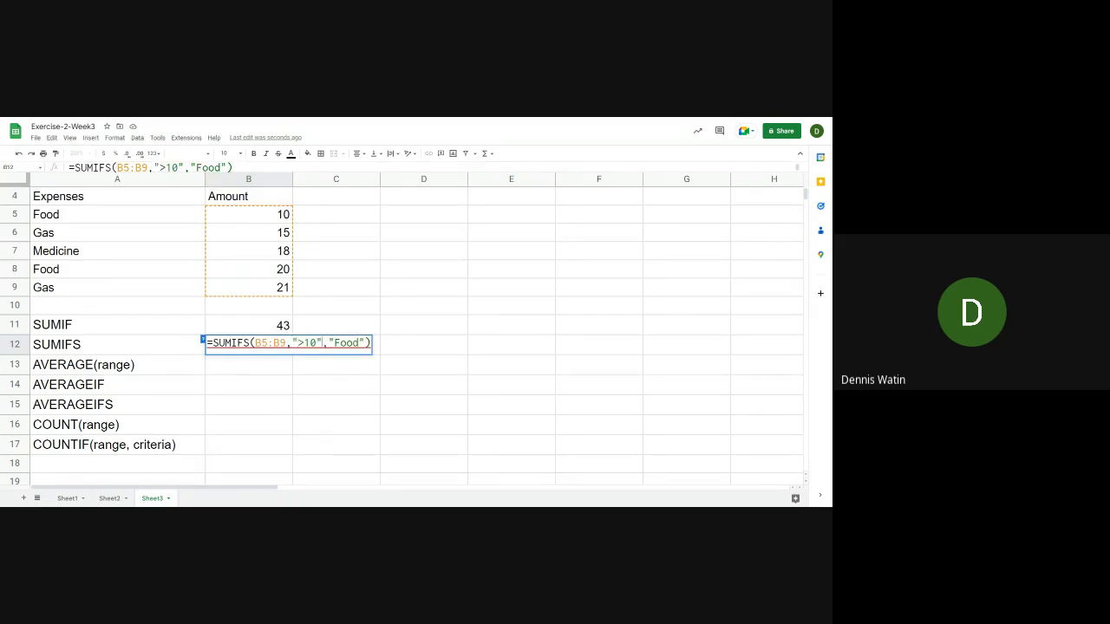
type("A5:A9")
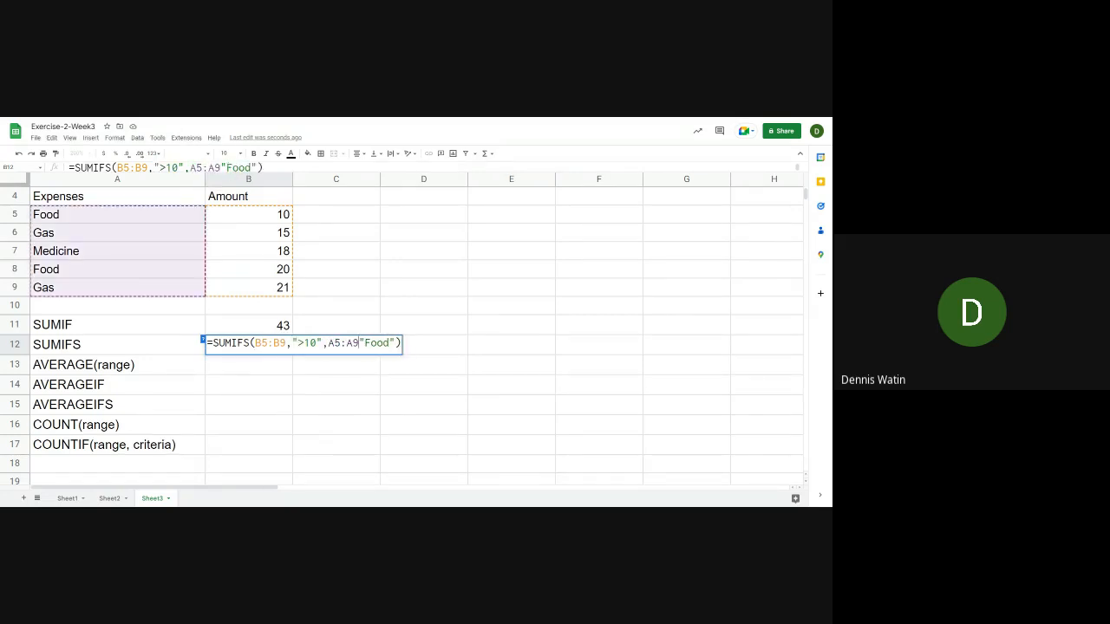
type(",")
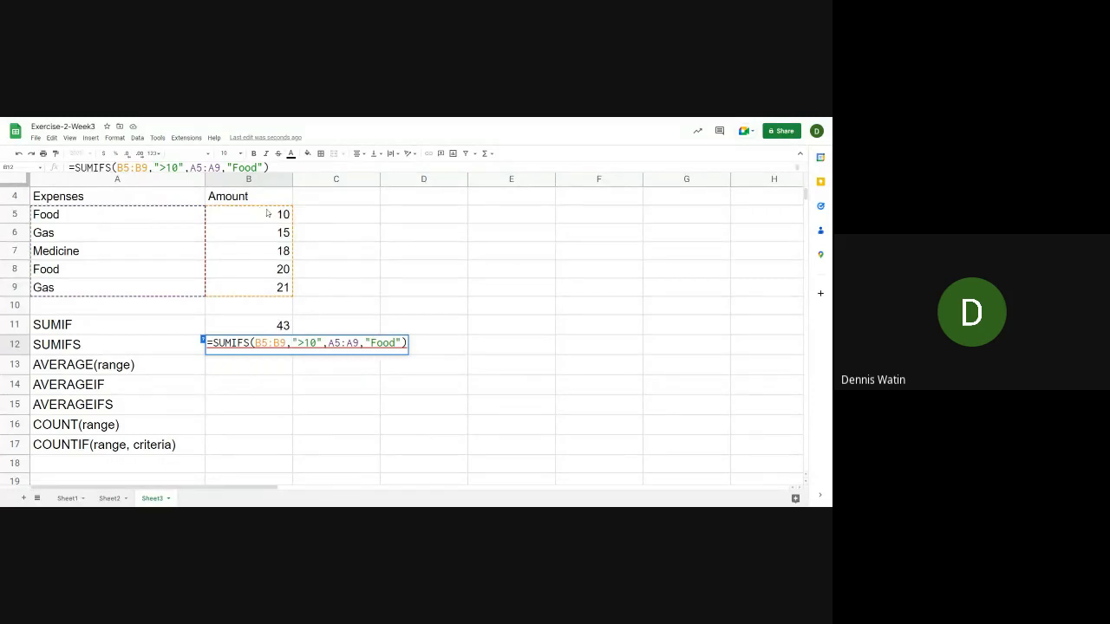
left_click_drag(267, 213, 274, 288)
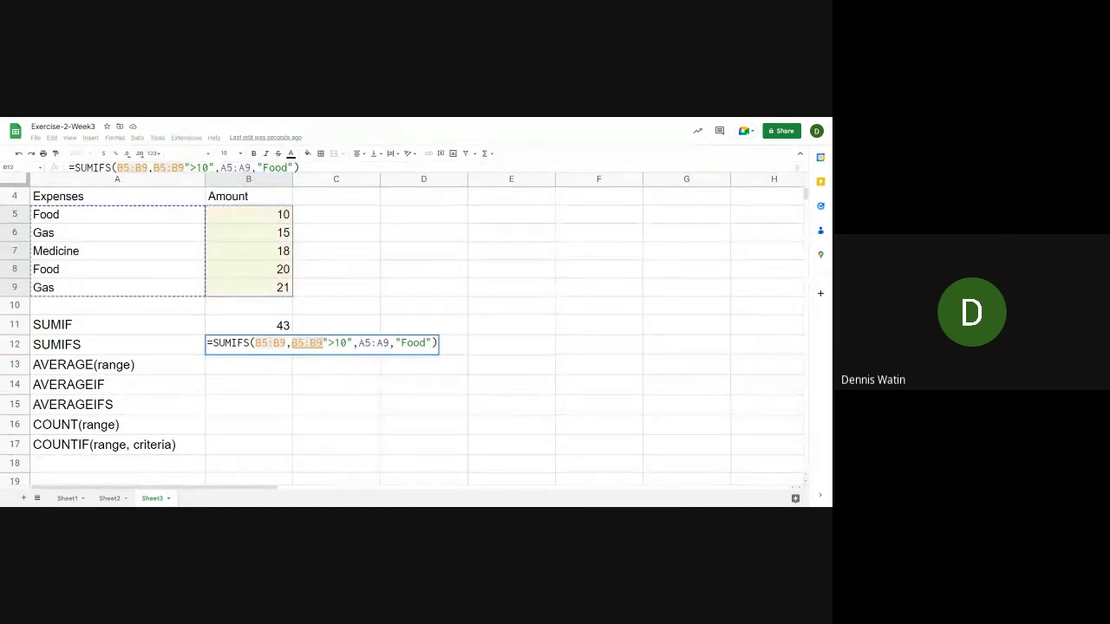
key("Right")
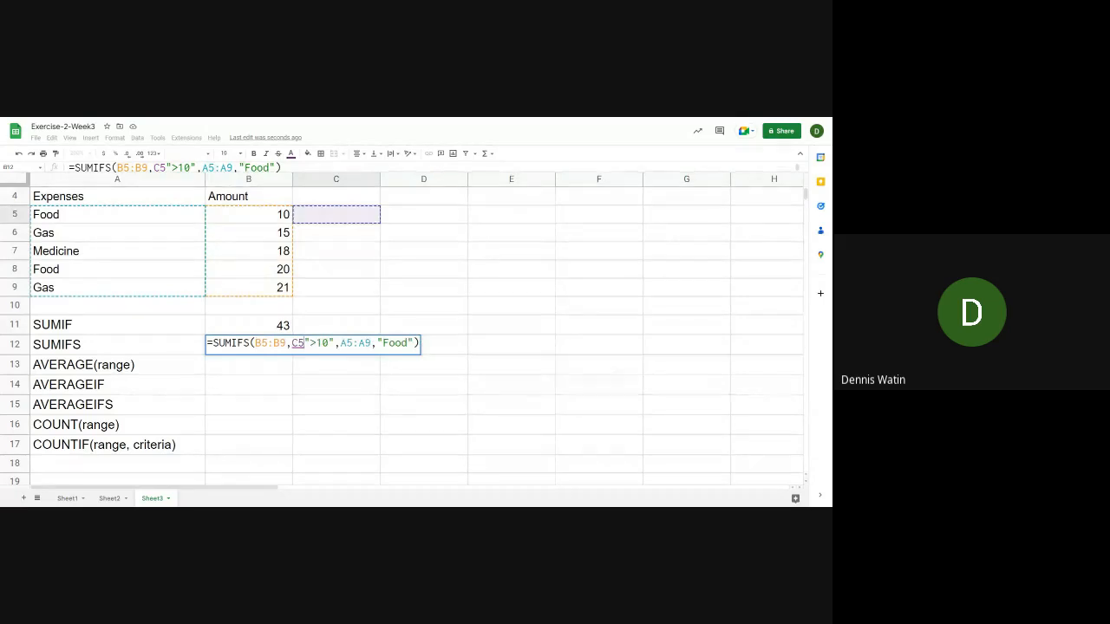
key("BackSpace")
key("BackSpace")
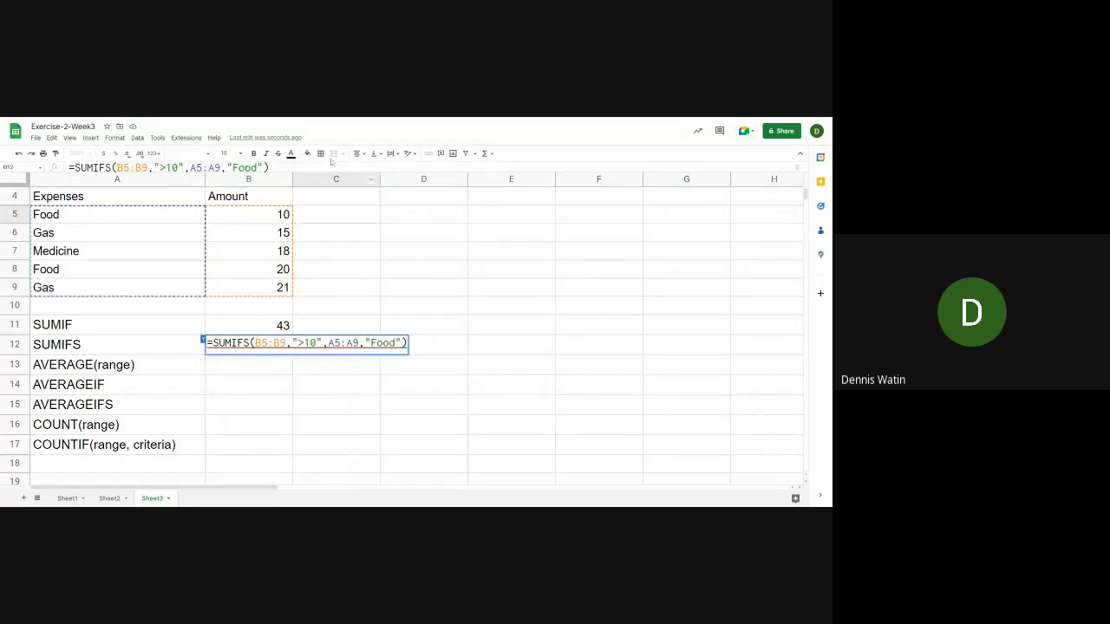
- Add B5:B9 as the criteria range directly before ">10" in the SUMIFS formula in B12 and enter it
left_click_drag(268, 209, 268, 287)
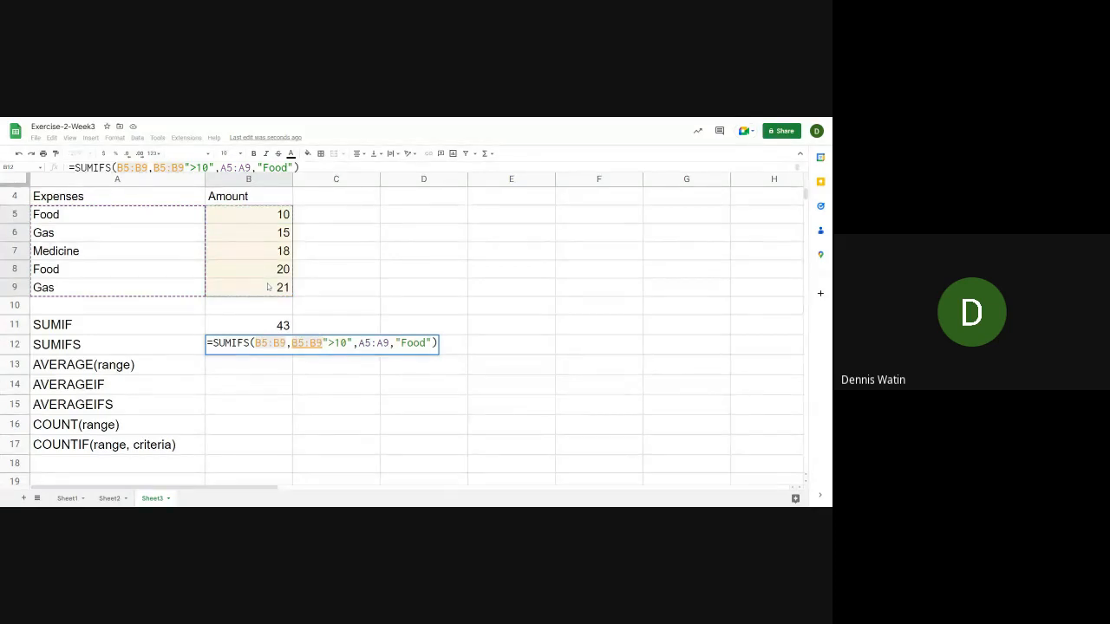
type(",")
left_click(444, 343)
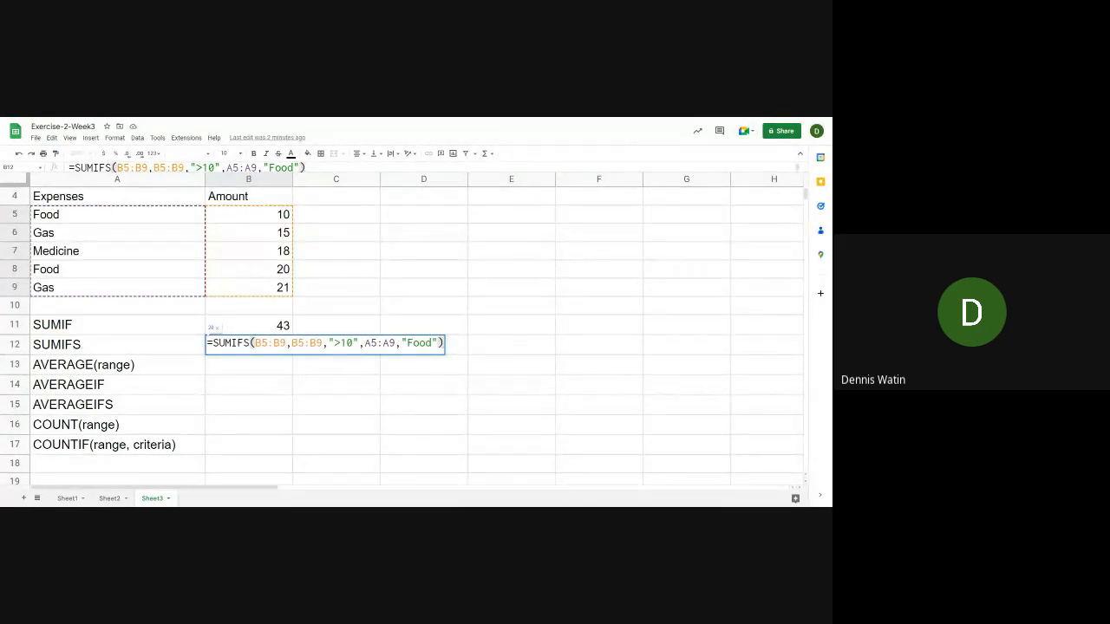
key("Return")
left_click(249, 345)
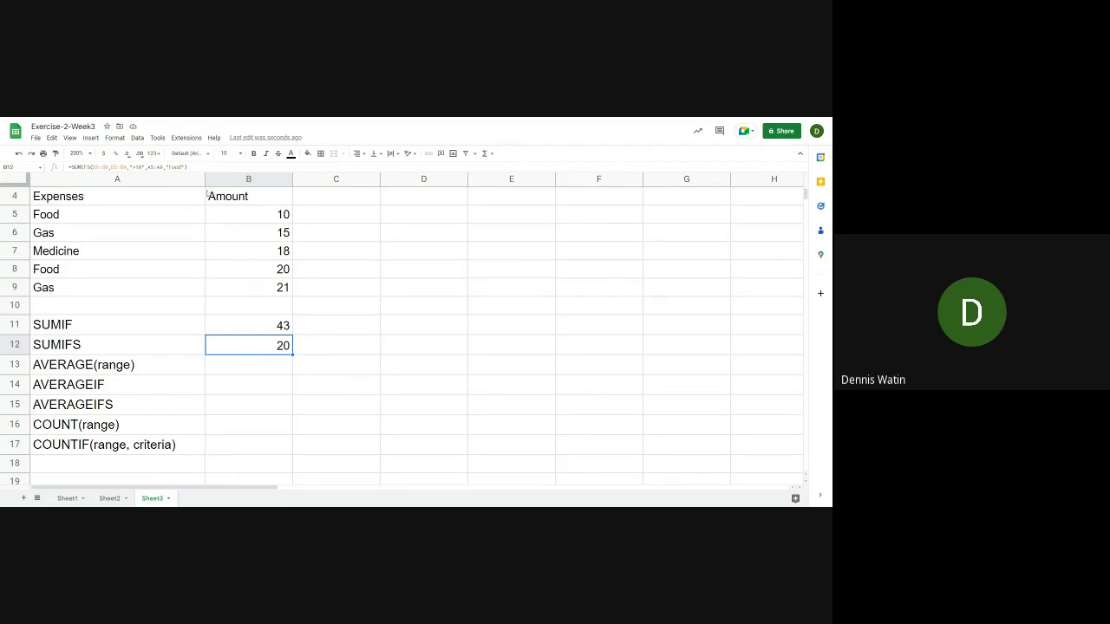
- Change the expense label in cell A6 to Food
left_click(86, 238)
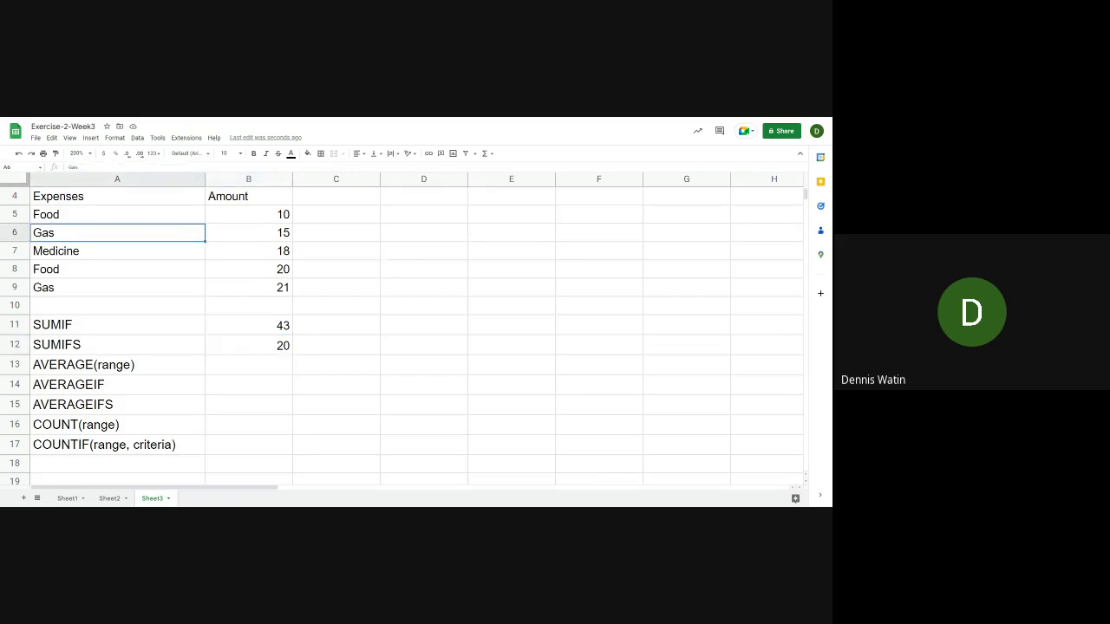
type("Food")
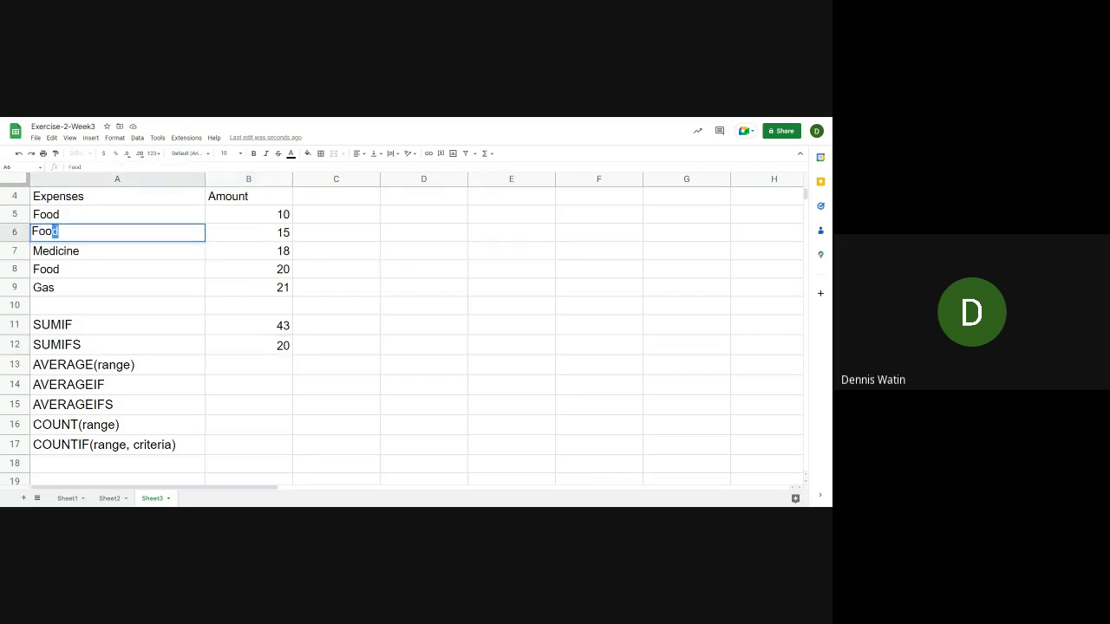
key("Return")
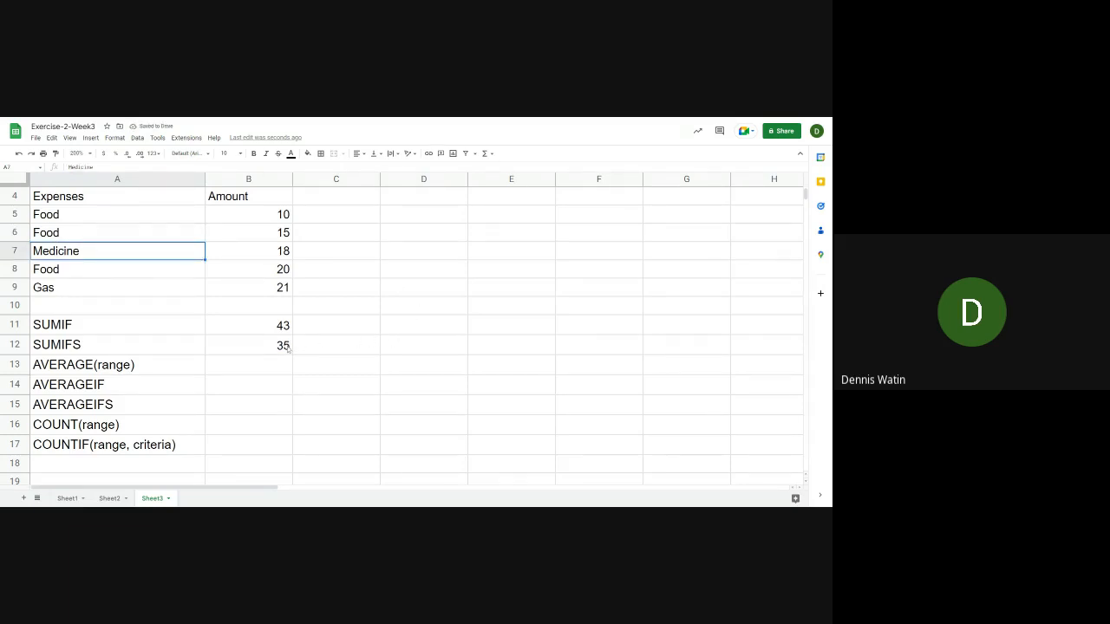
- Examine the row 6 expense and review the sum range, criteria ranges and criteria of the SUMIFS formula in B12
left_click(276, 235)
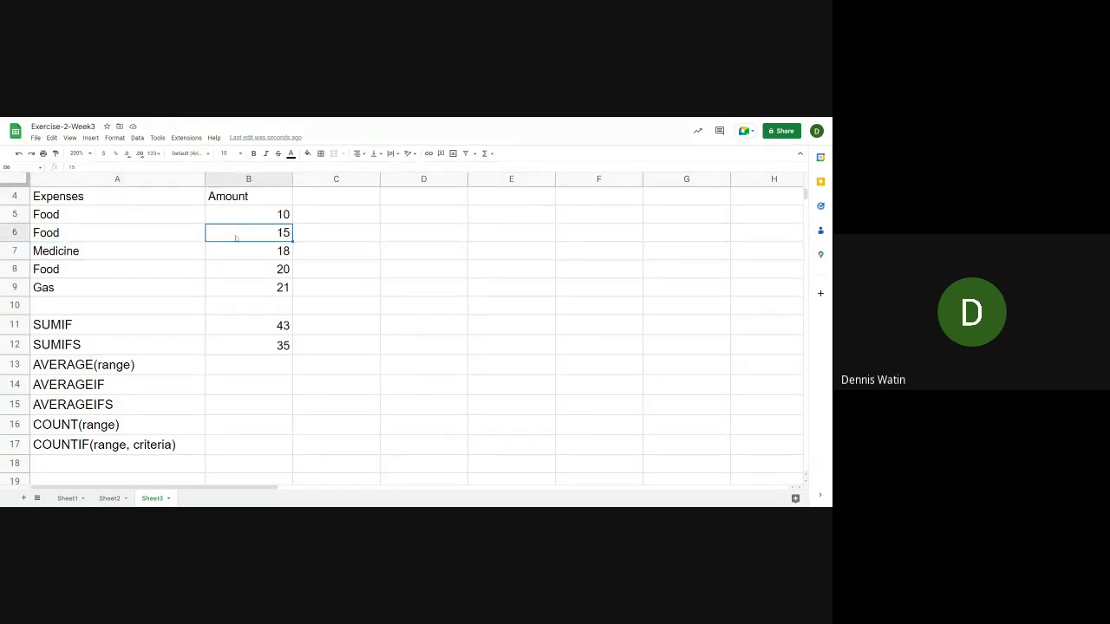
left_click(124, 236)
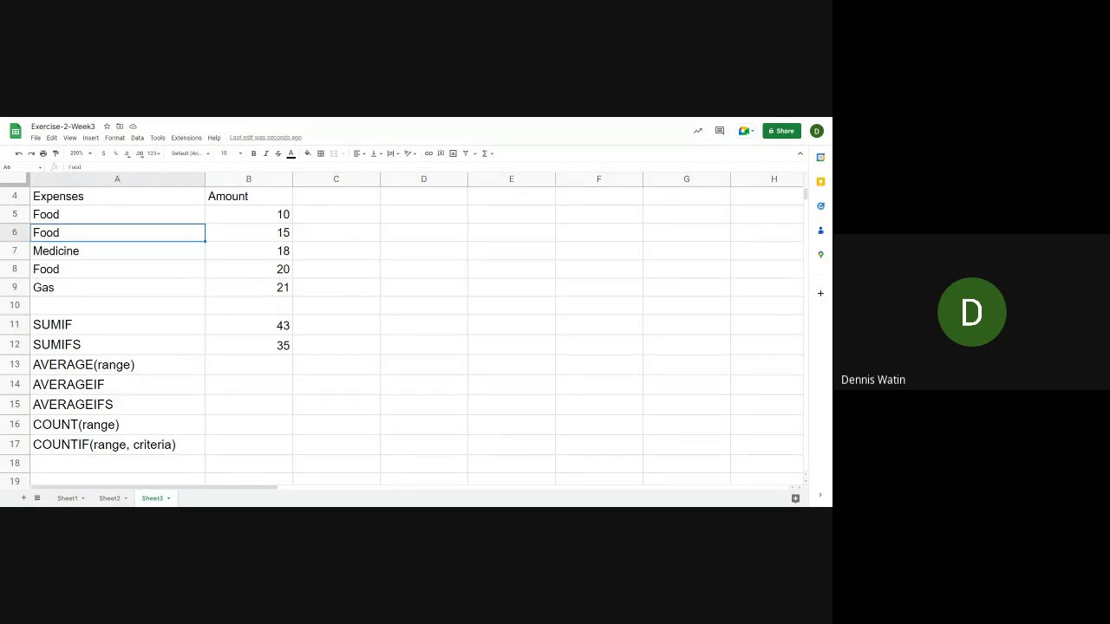
left_click(250, 352)
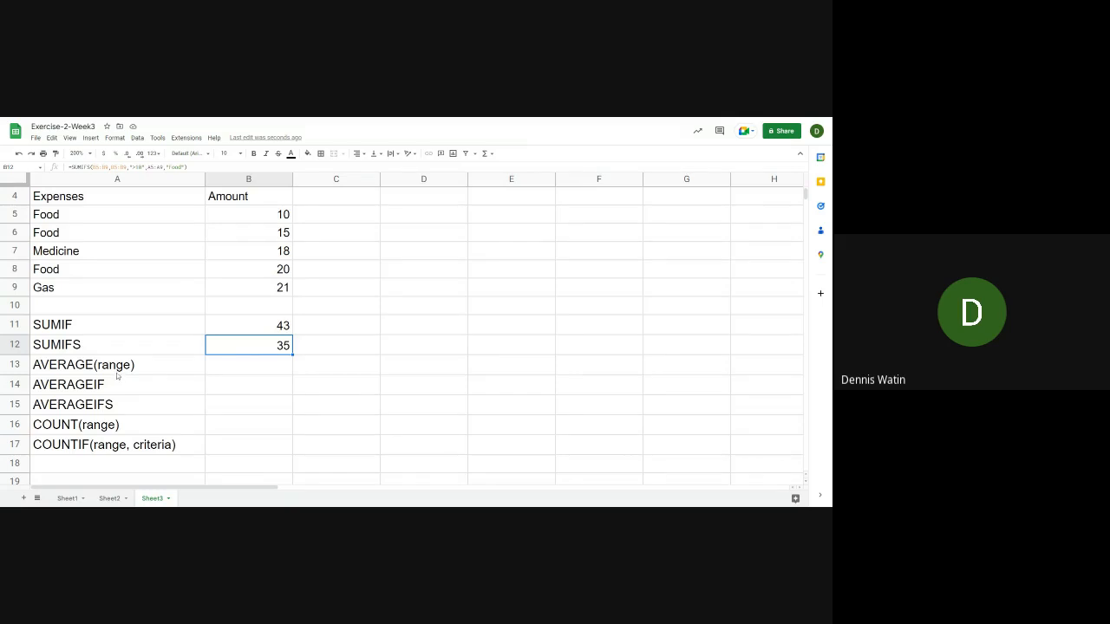
left_click(256, 364)
left_click(261, 348)
key("Return")
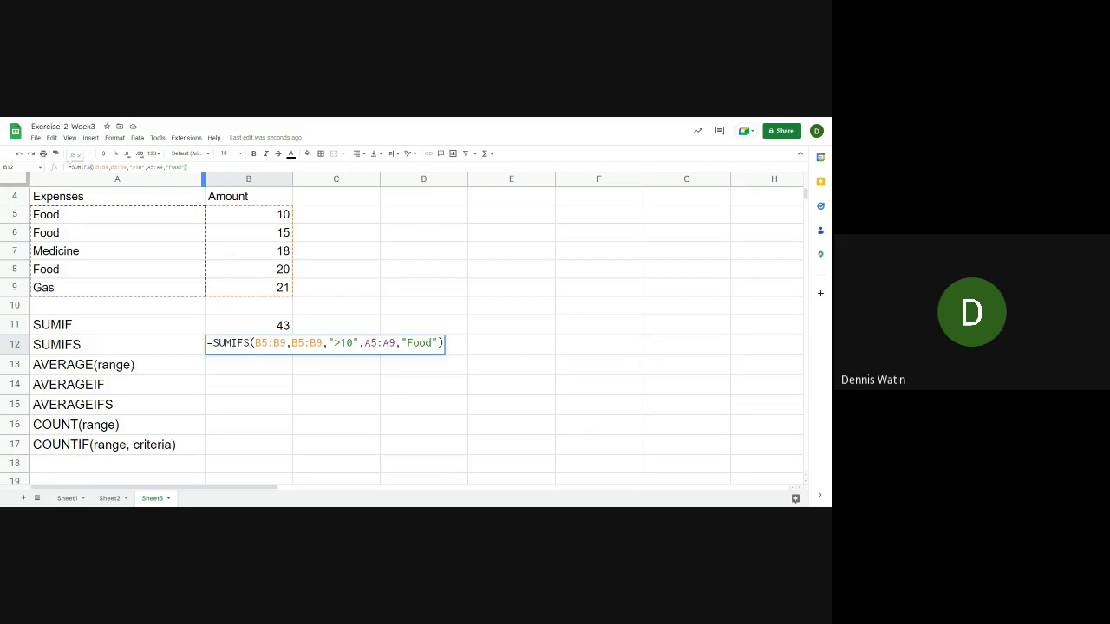
left_click(109, 167)
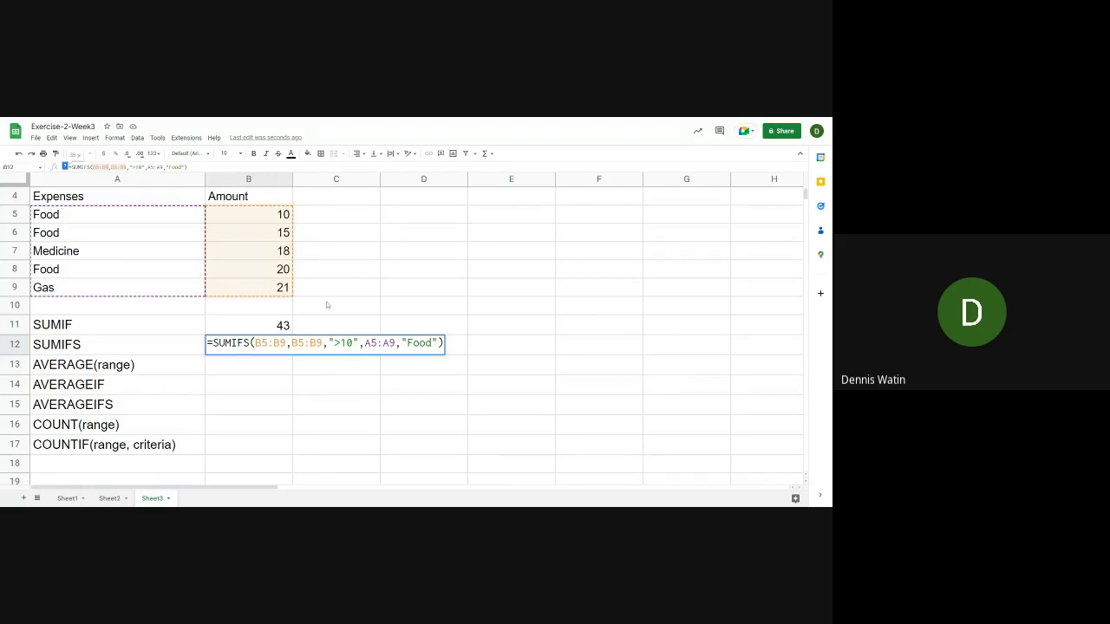
left_click(408, 344)
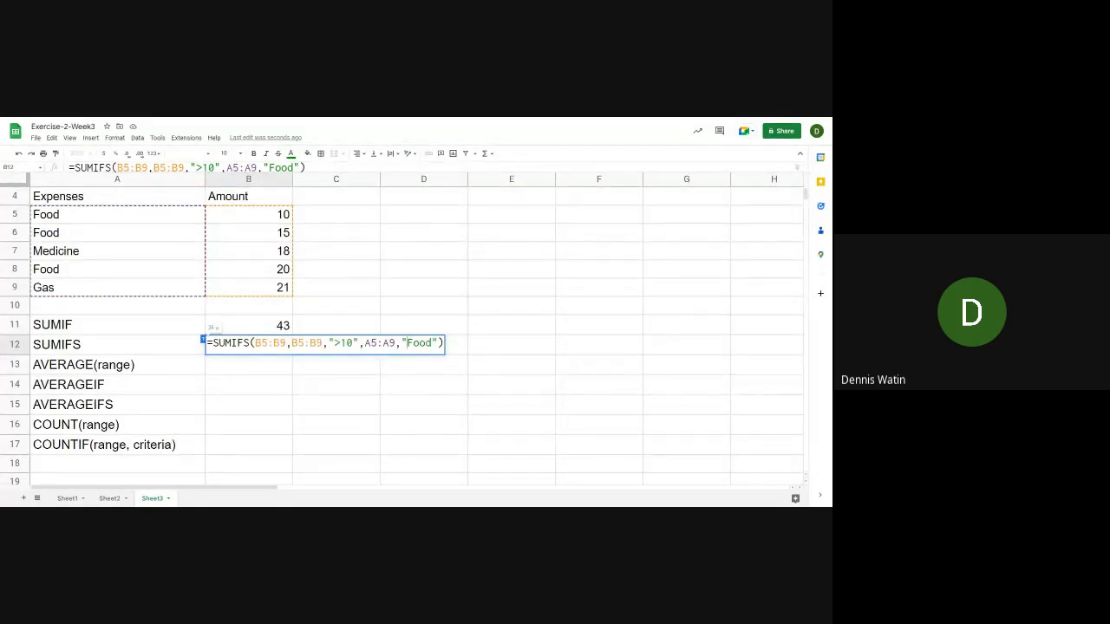
key("Return")
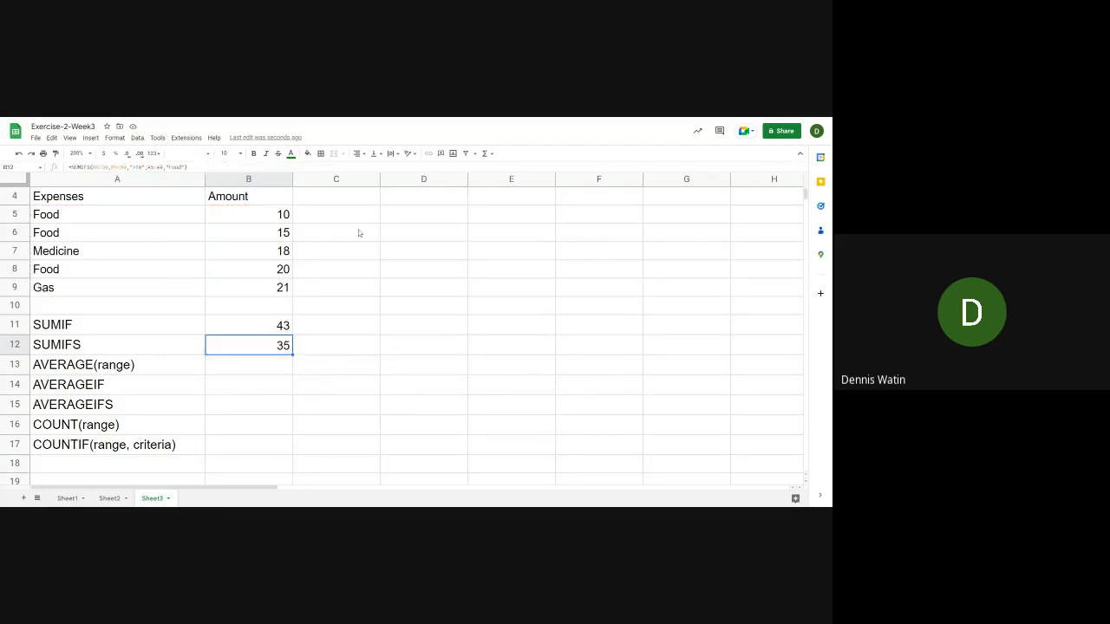
- Enter the header Accountable Employee in cell C4 and widen column C so the header fits
left_click(371, 199)
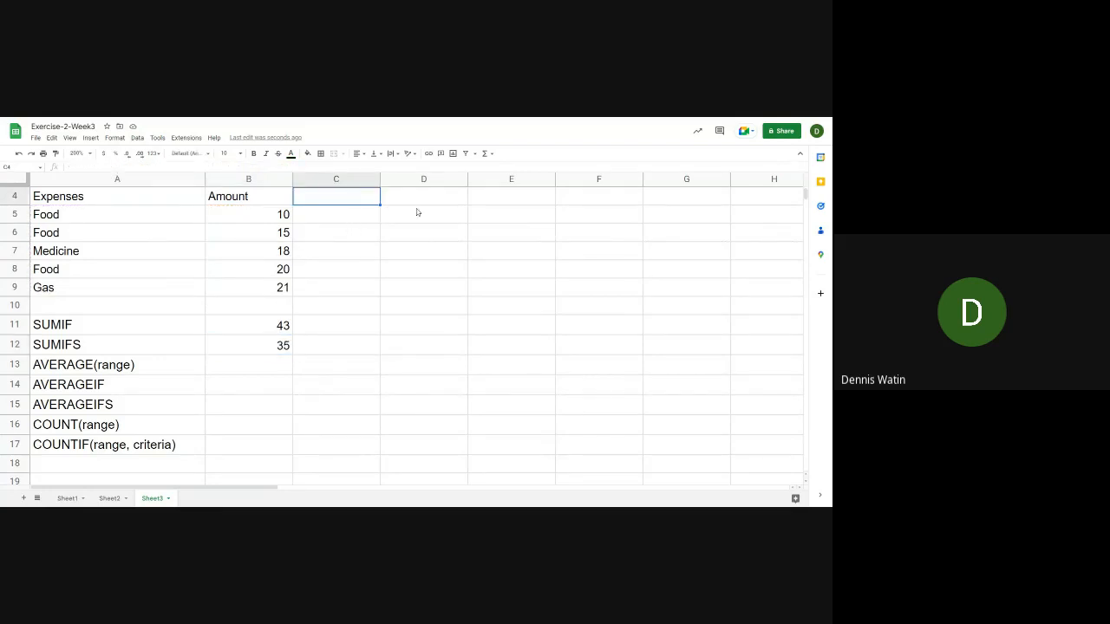
type("Accountable")
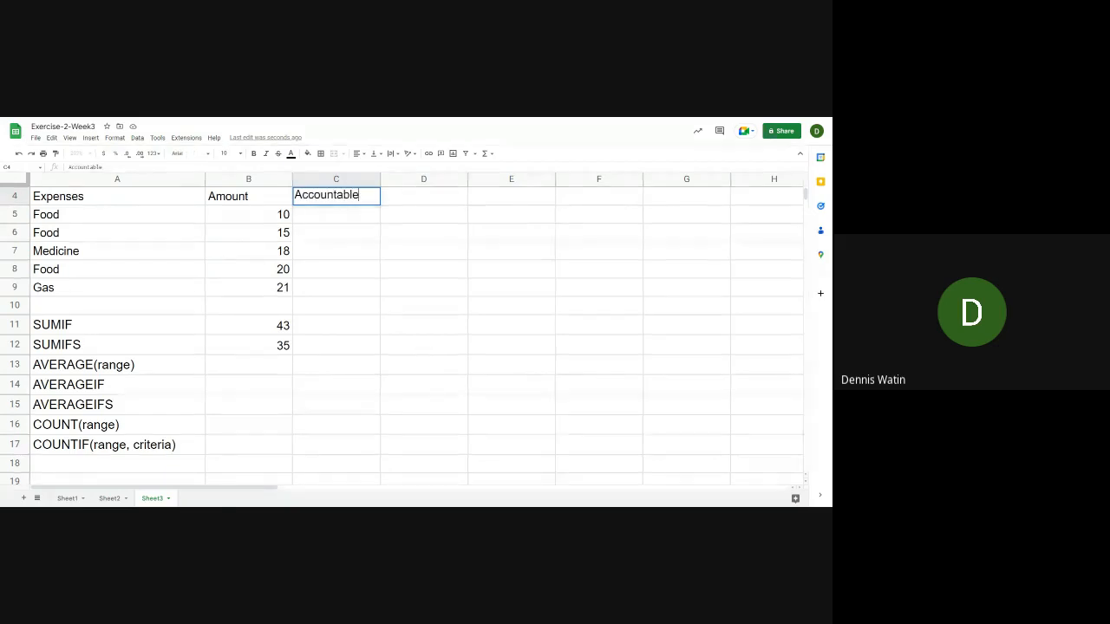
key("BackSpace")
key("BackSpace")
key("BackSpace")
key("BackSpace")
key("BackSpace")
key("BackSpace")
key("BackSpace")
key("BackSpace")
key("BackSpace")
key("BackSpace")
key("BackSpace")
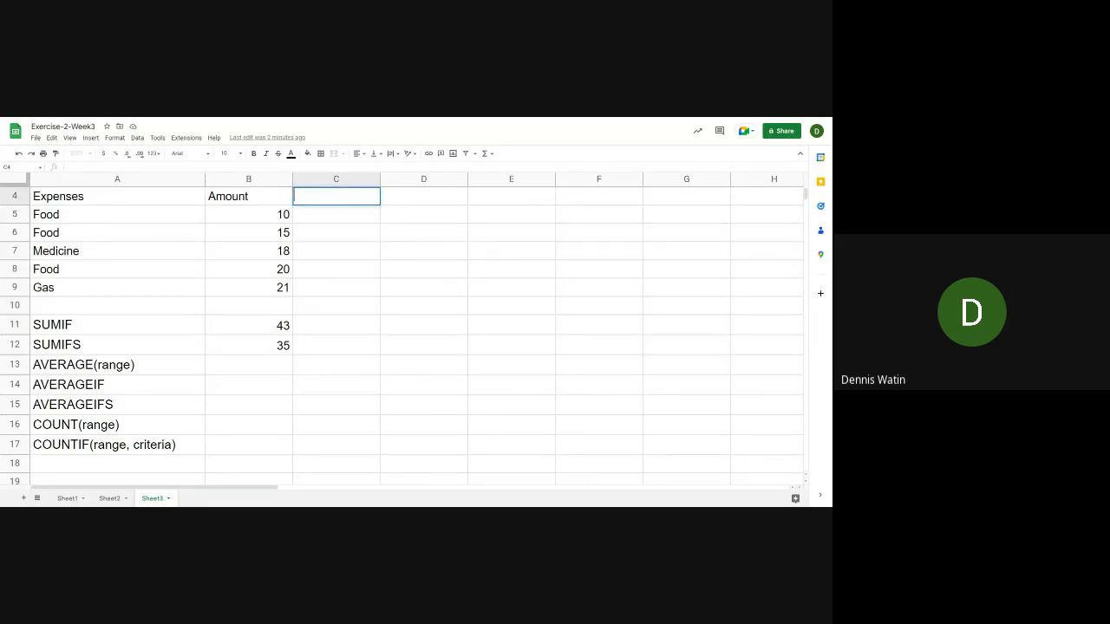
type("Accountable Employee")
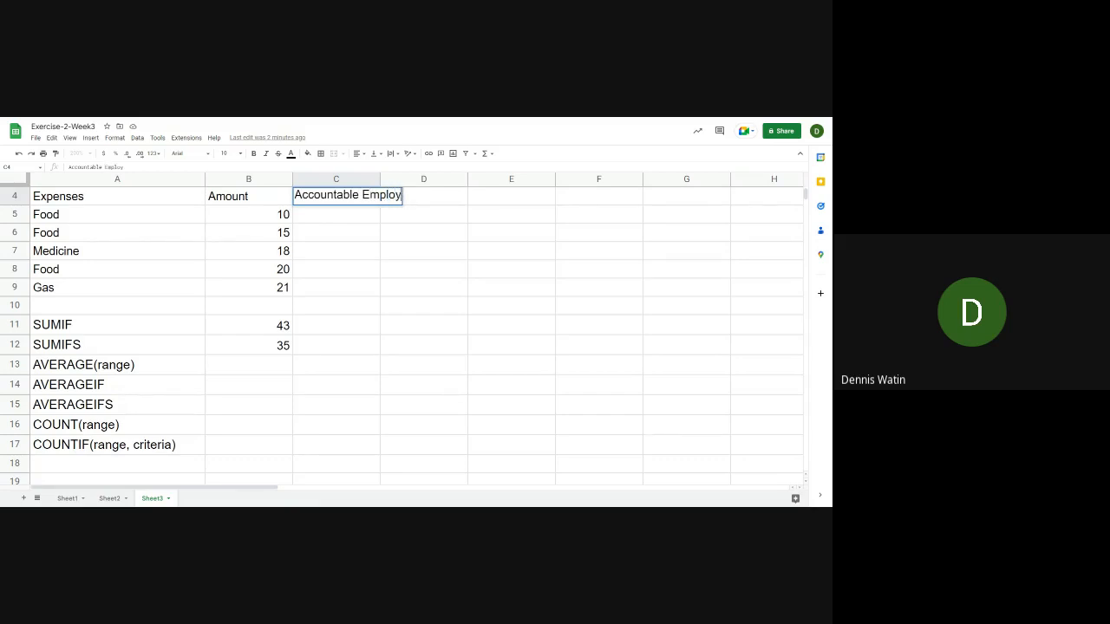
key("Return")
key("Up")
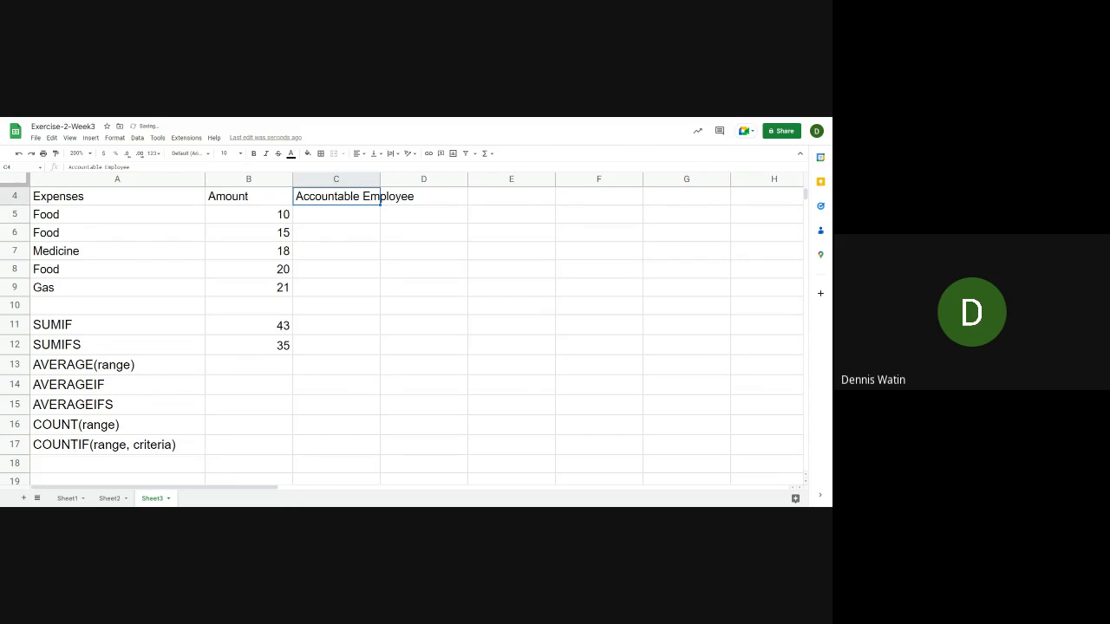
left_click_drag(380, 180, 420, 180)
- Enter an employee's first name in C5 and a different one in C6 for the first two Food expenses
left_click(386, 218)
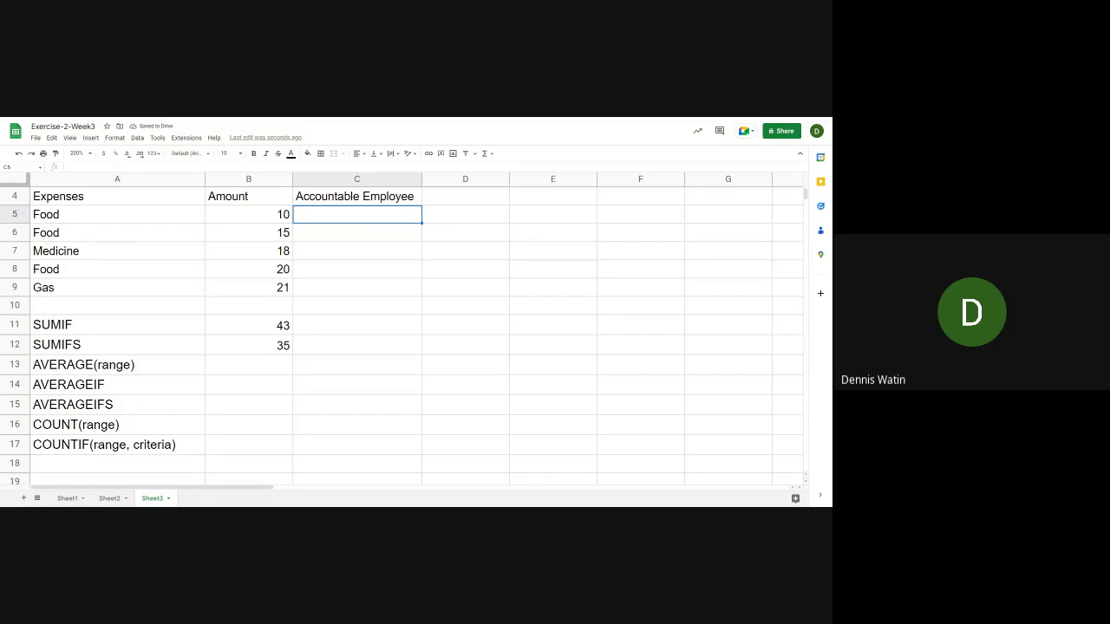
type("Rio")
key("Return")
type("A")
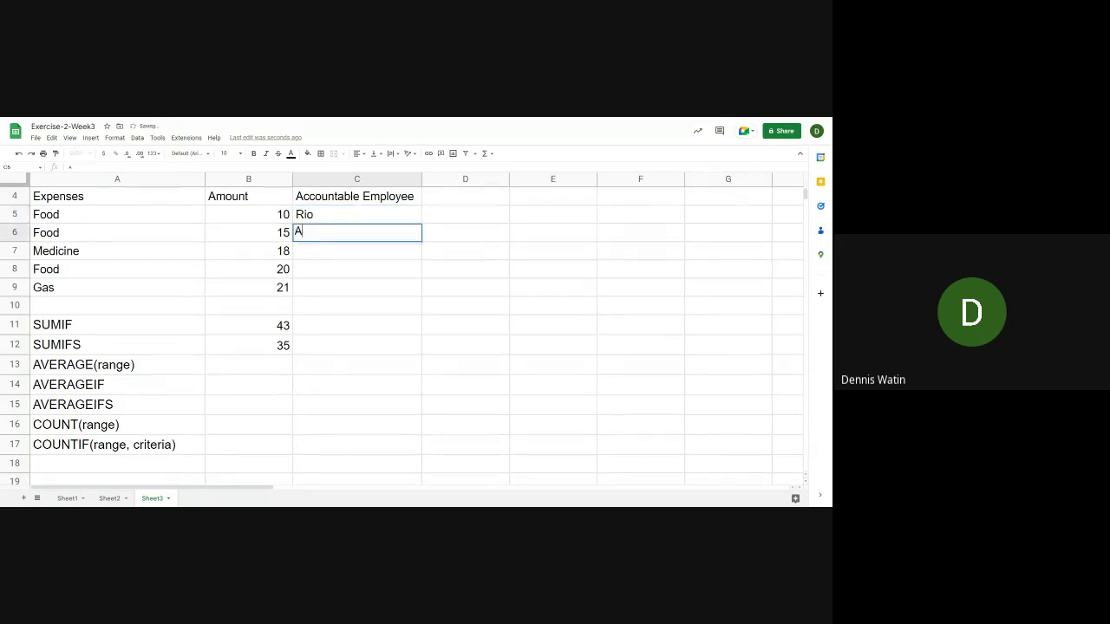
type("llen")
key("Return")
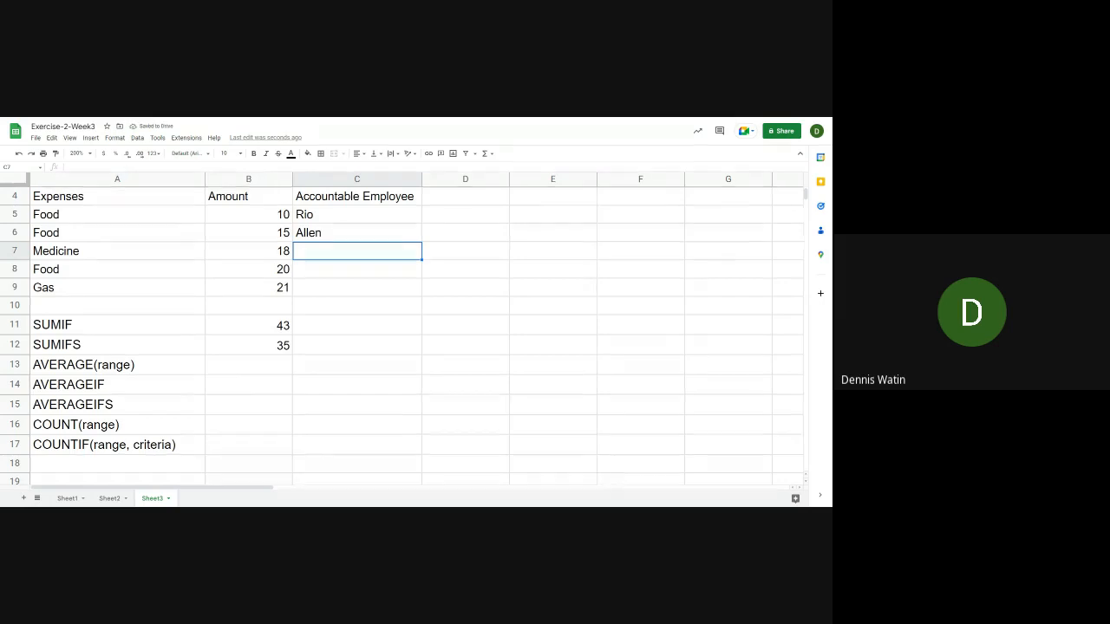
- Enter a new employee's first name in C8, and repeat the C6 name in C7 and the C5 name in C9
key("Down")
type("Brence")
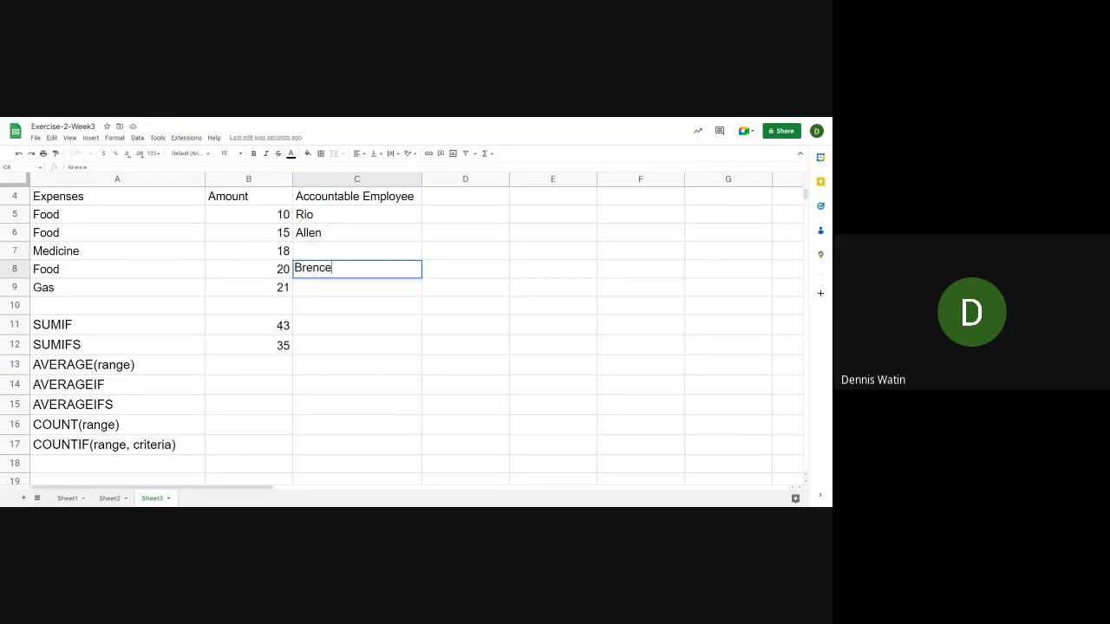
key("Up")
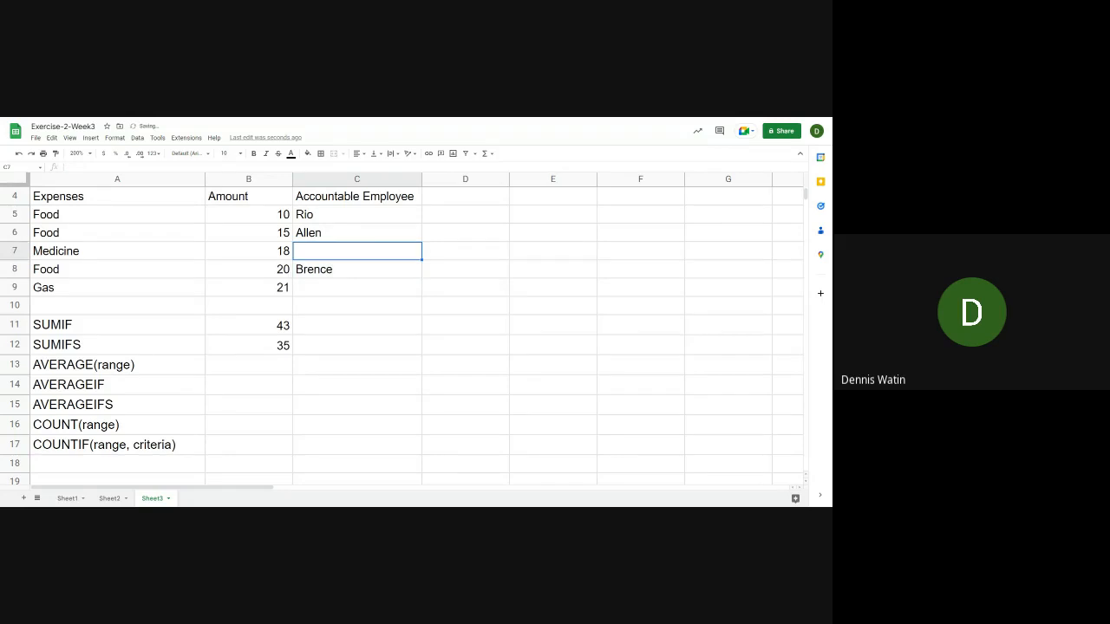
type("All")
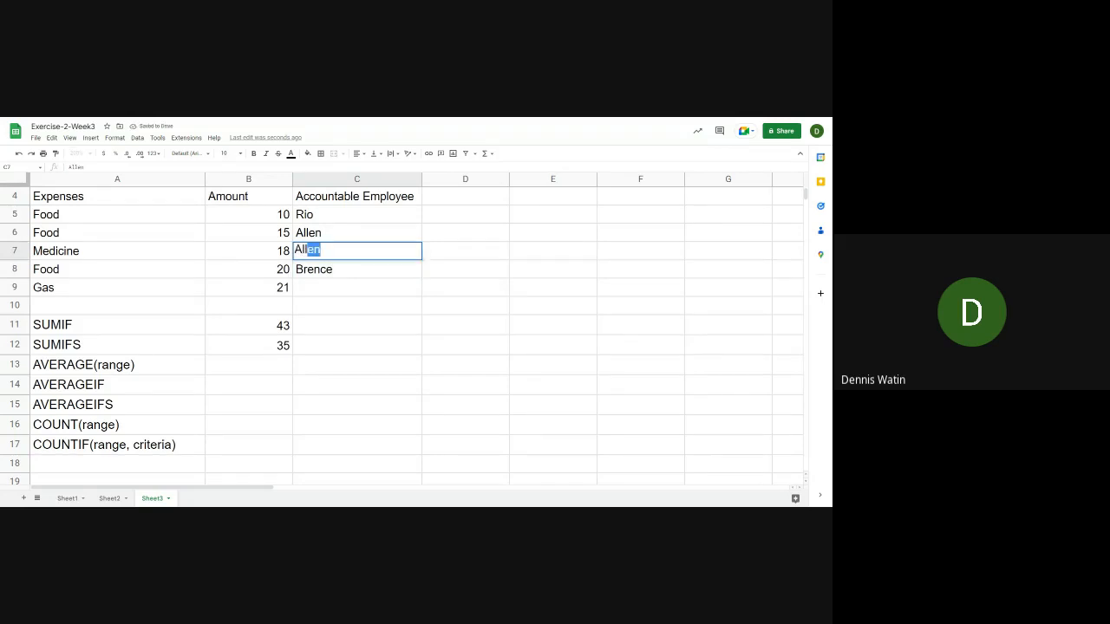
key("Return")
key("Down")
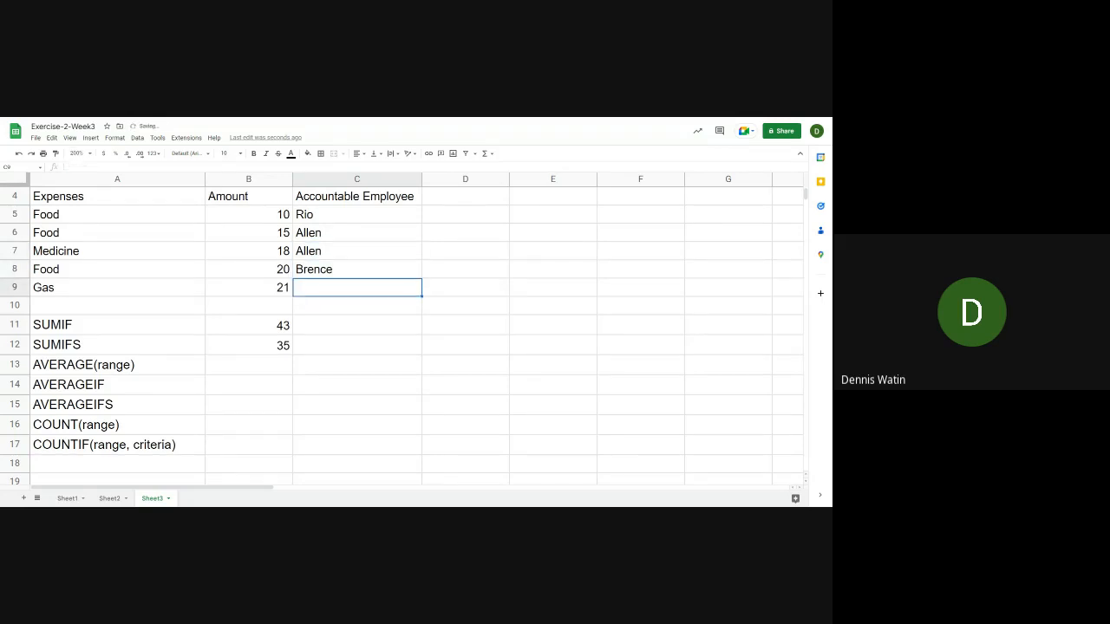
type("Rio")
key("Return")
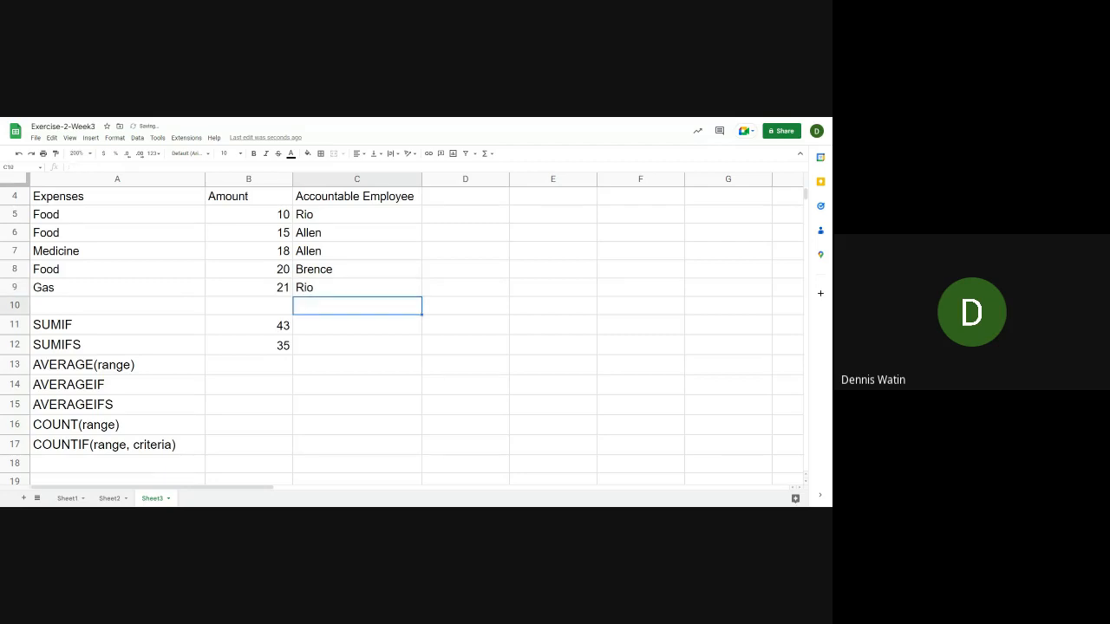
- Extend the SUMIFS formula in B12 with the criteria range C5:C9 and the employee name from C6 as its criterion
key("Down")
key("Left")
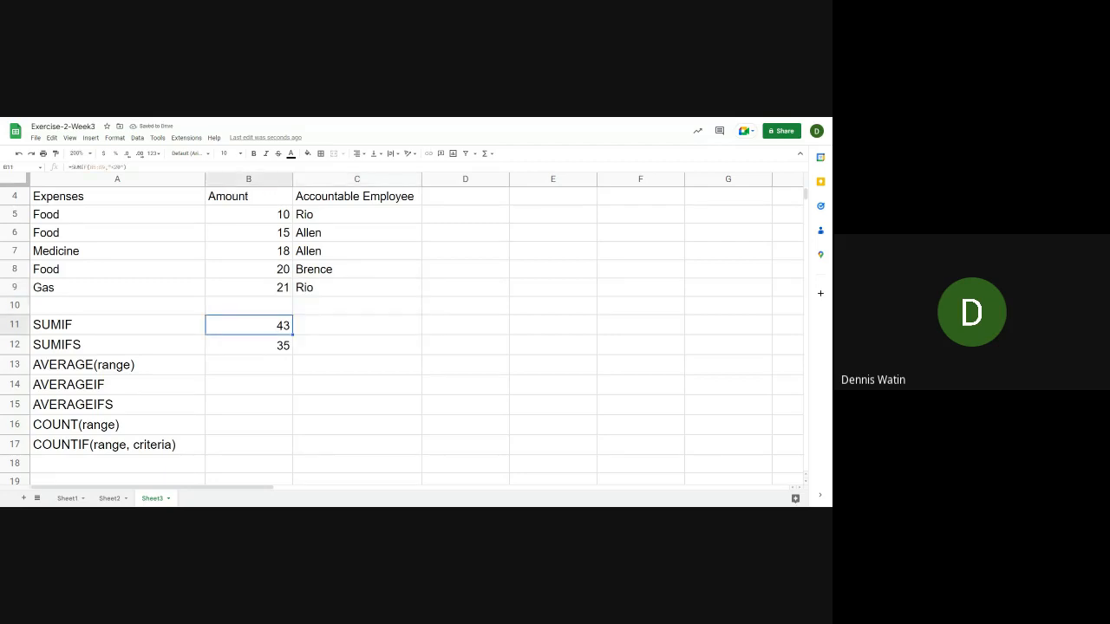
key("Down")
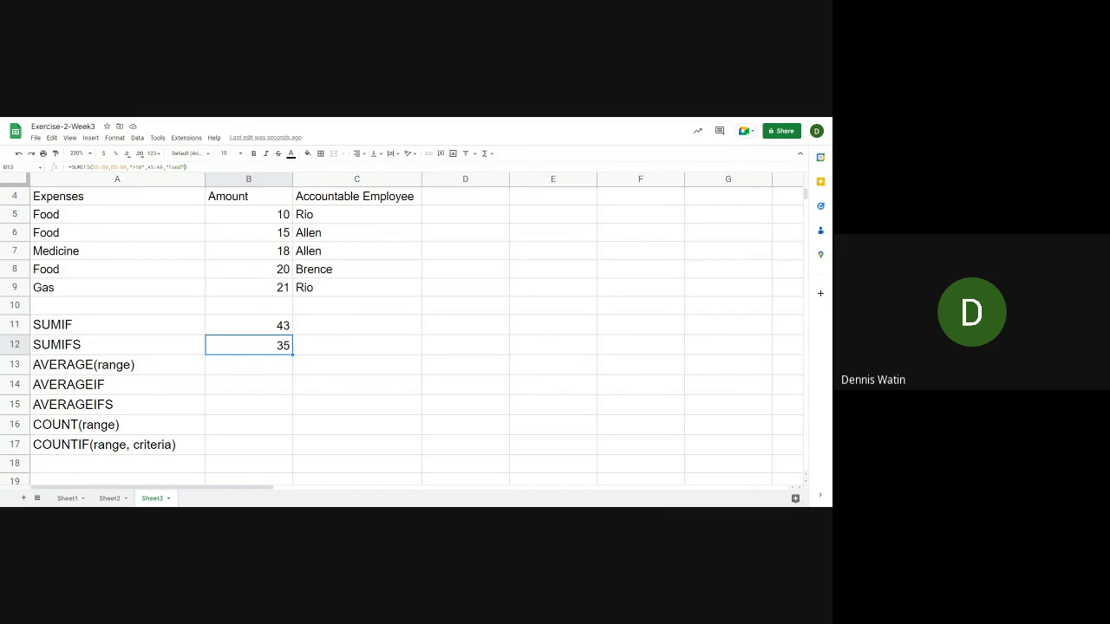
left_click(315, 168)
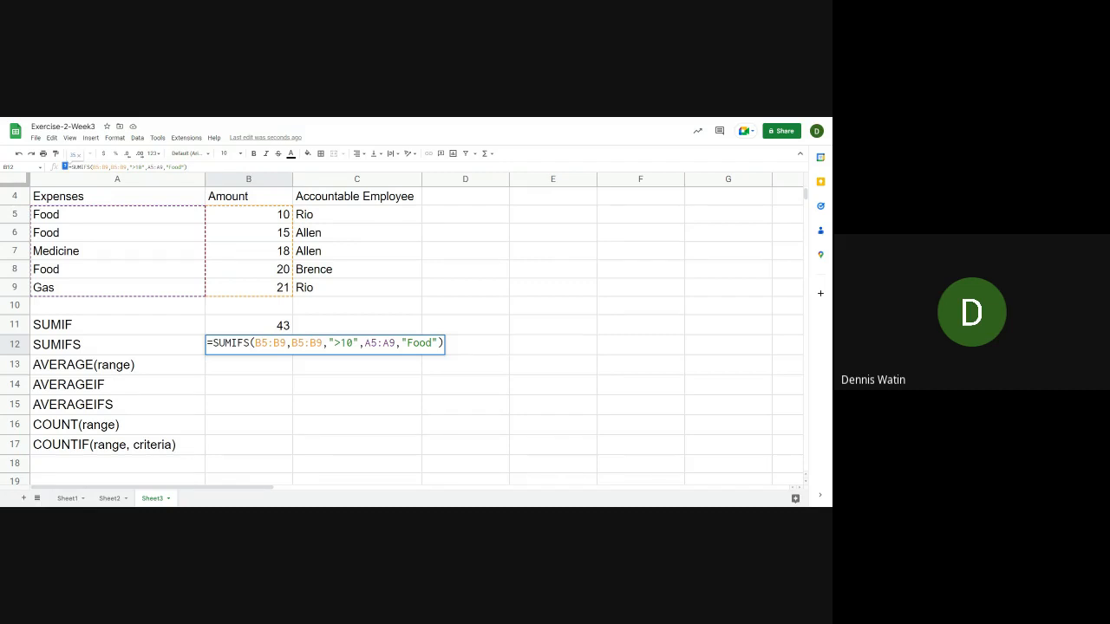
type(",")
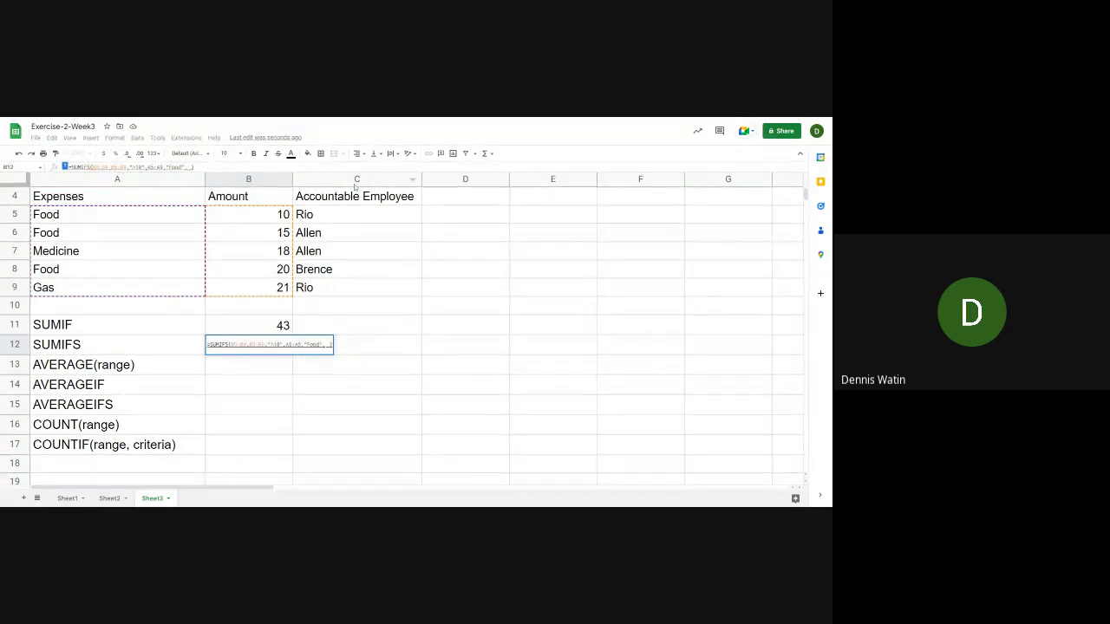
left_click_drag(348, 219, 362, 286)
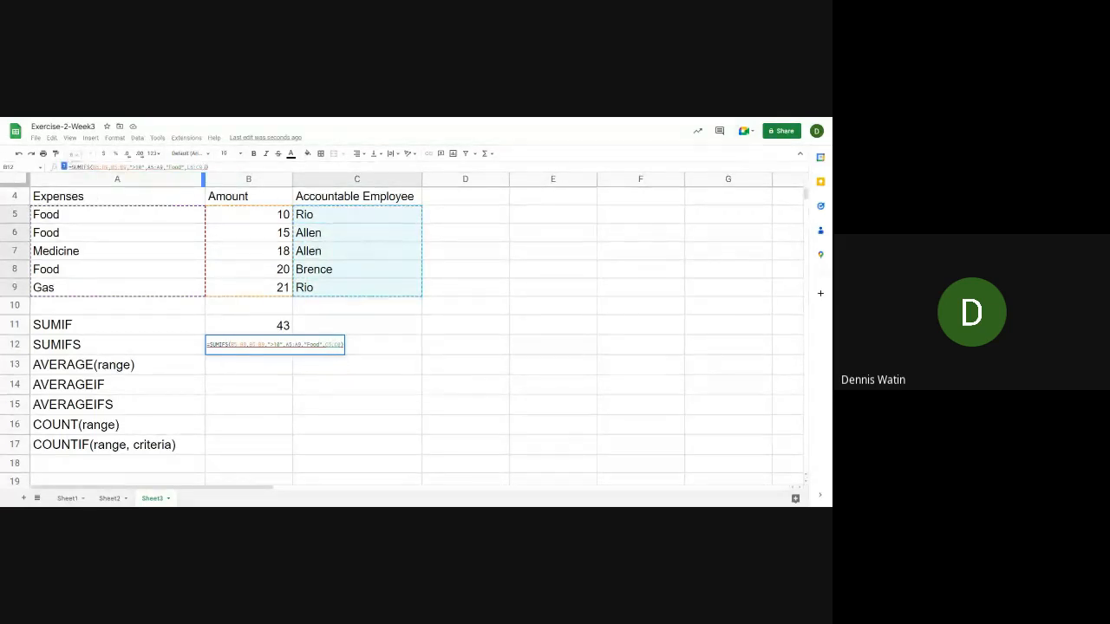
type(", ")
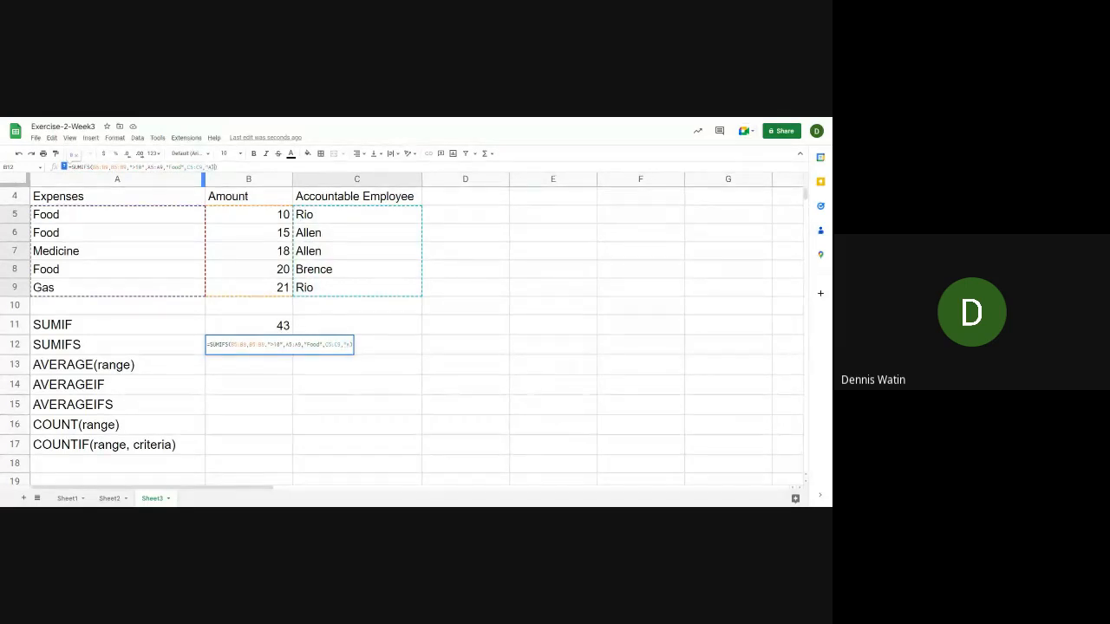
type("\"Allen\"")
type("\"")
key("Return")
key("Up")
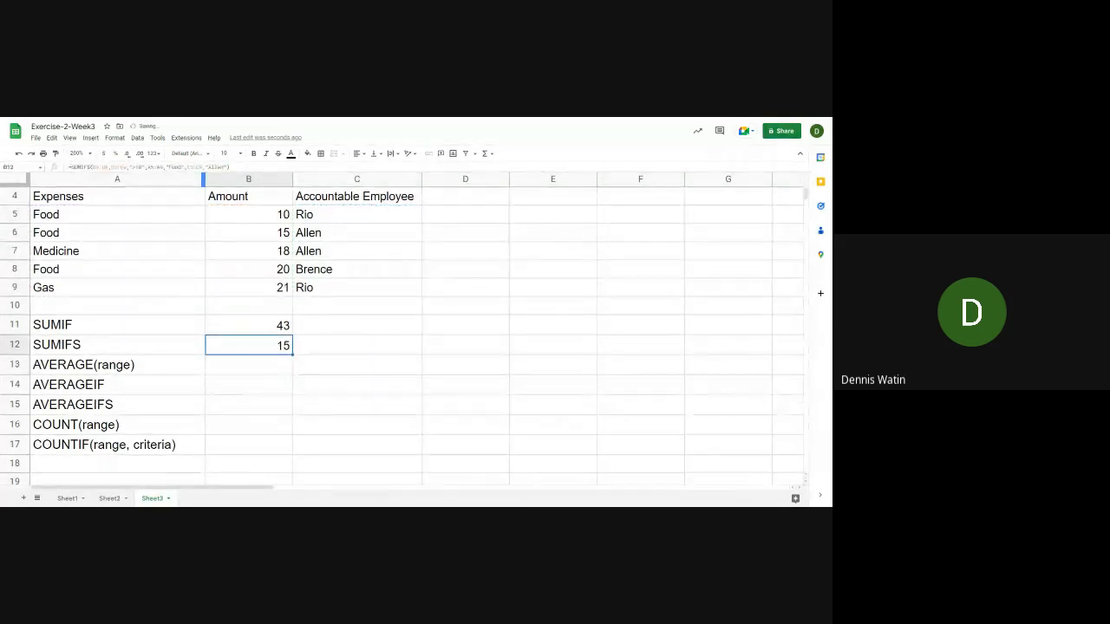
key("Up")
key("Up")
key("Up")
key("Up")
key("Up")
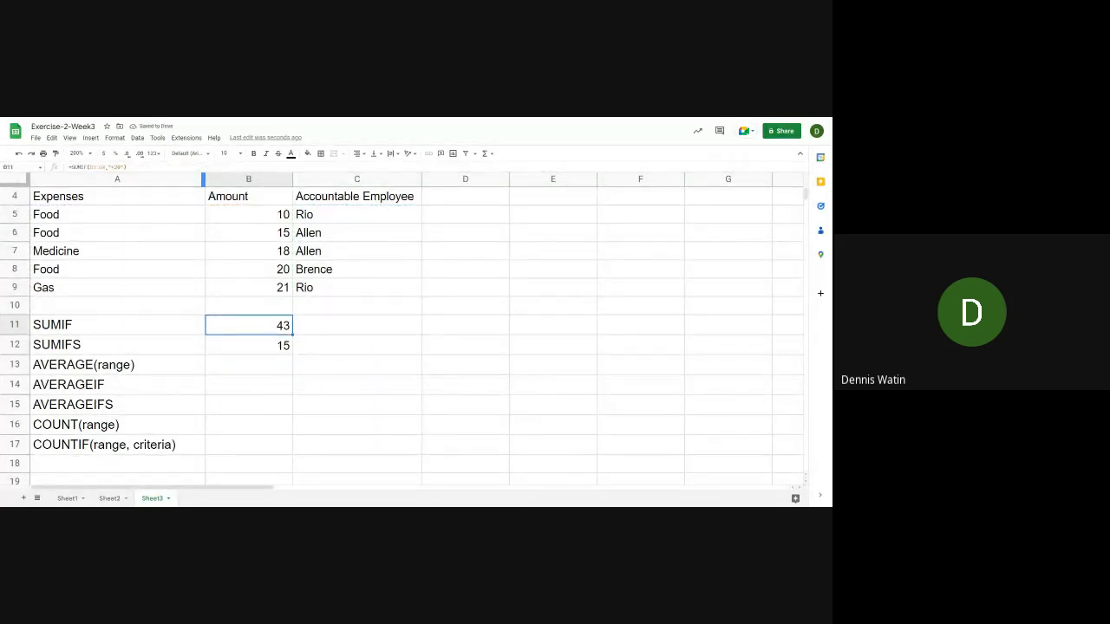
key("Up")
key("Up")
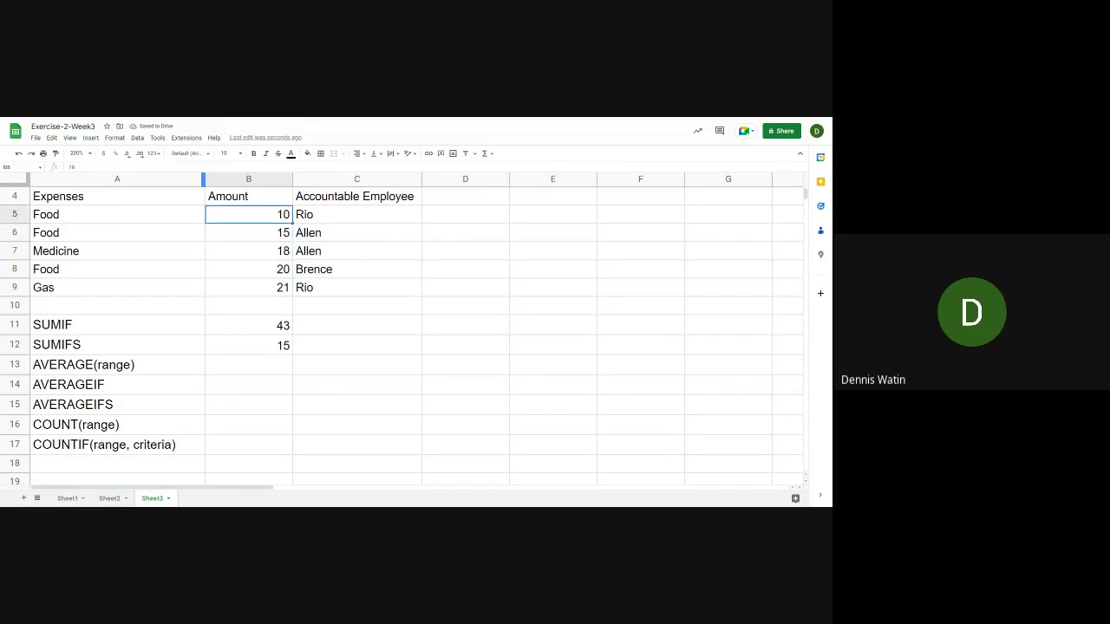
- Change the amount criterion in the SUMIFS formula in B12 to ">=10"
key("Down")
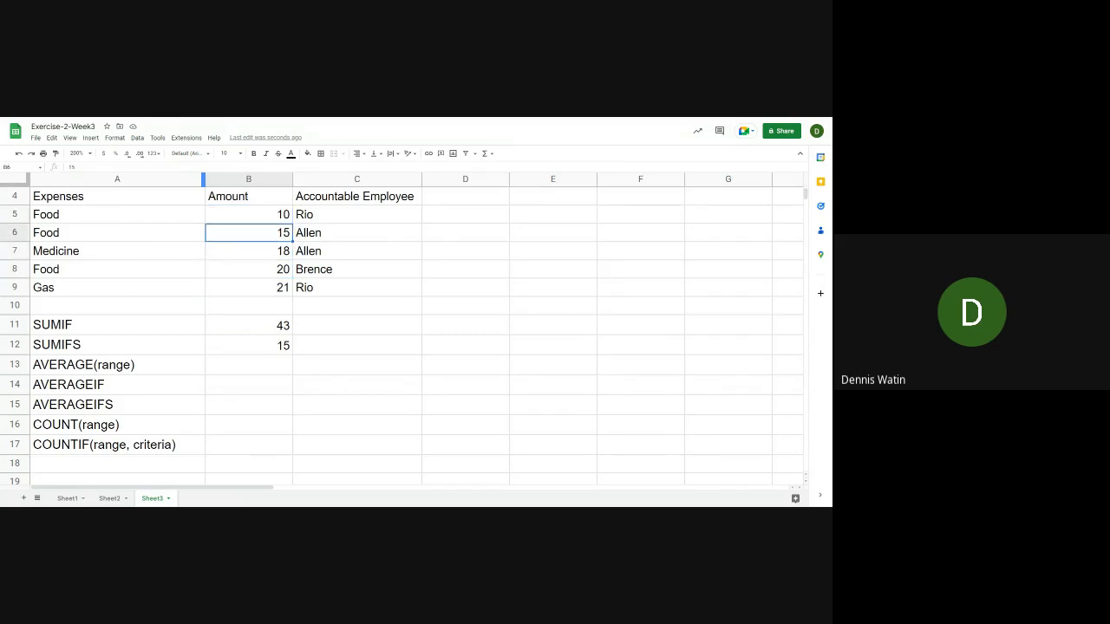
key("Left")
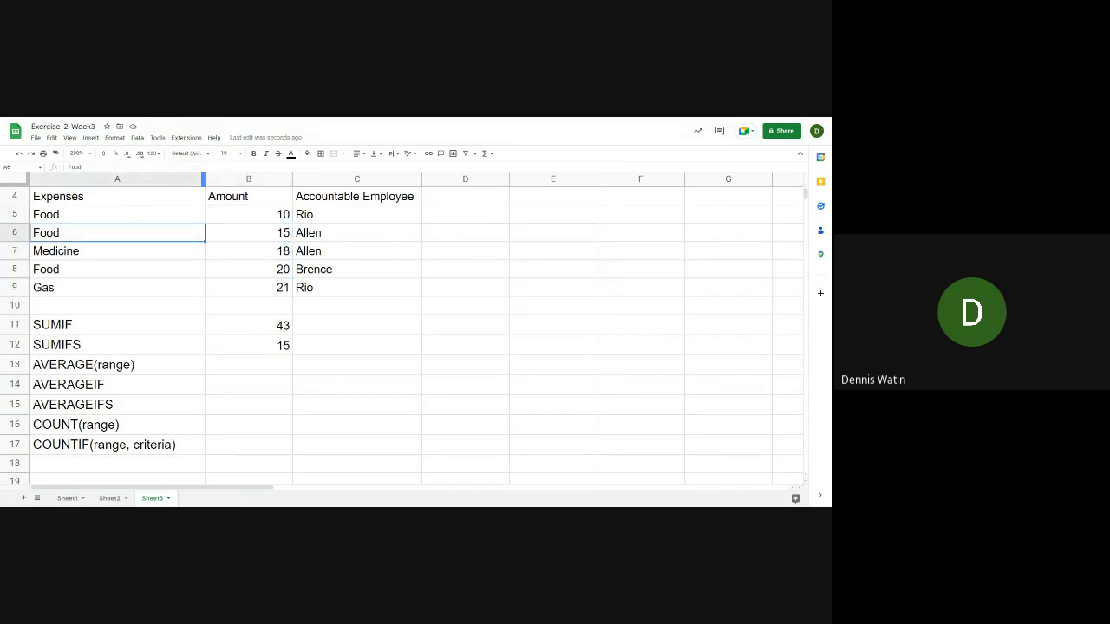
key("Right")
key("Down")
key("Down")
key("Down")
key("Down")
key("Down")
key("Down")
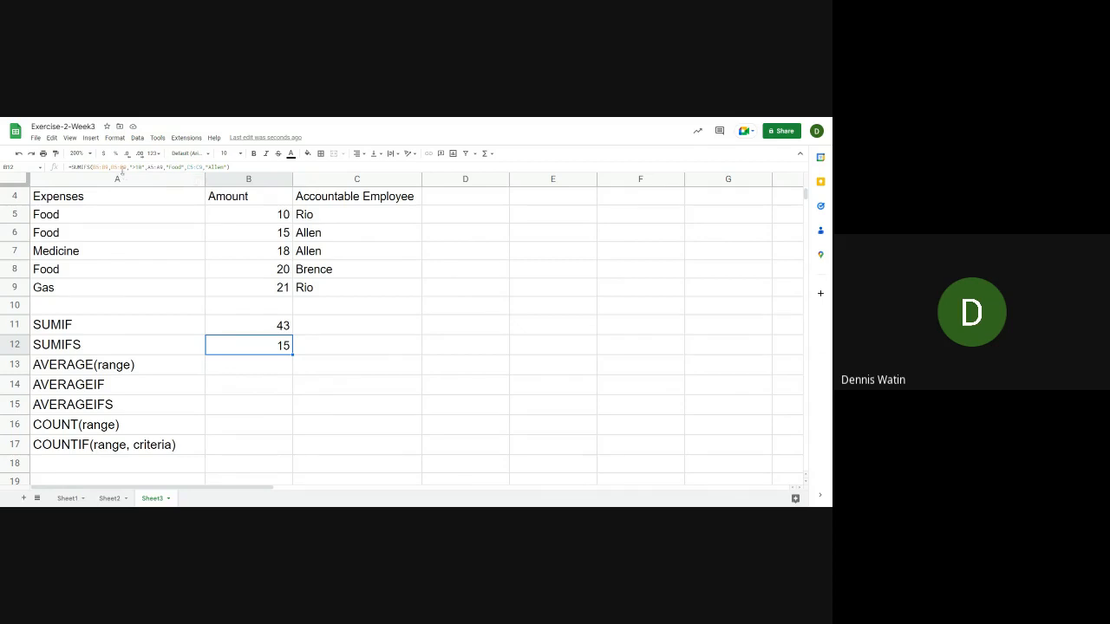
left_click(135, 167)
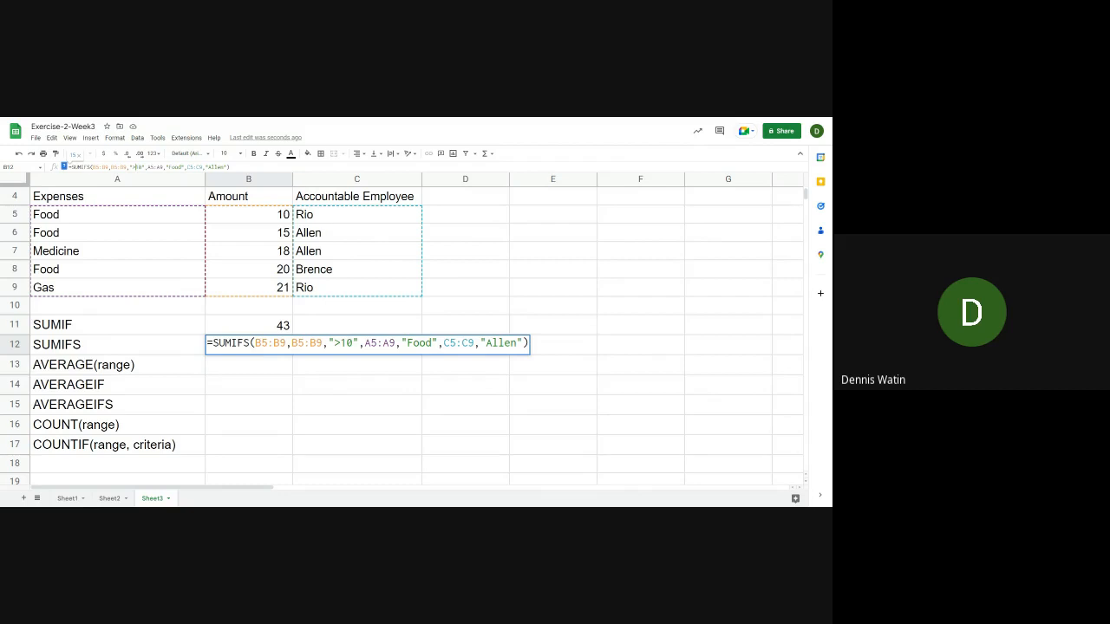
key("Return")
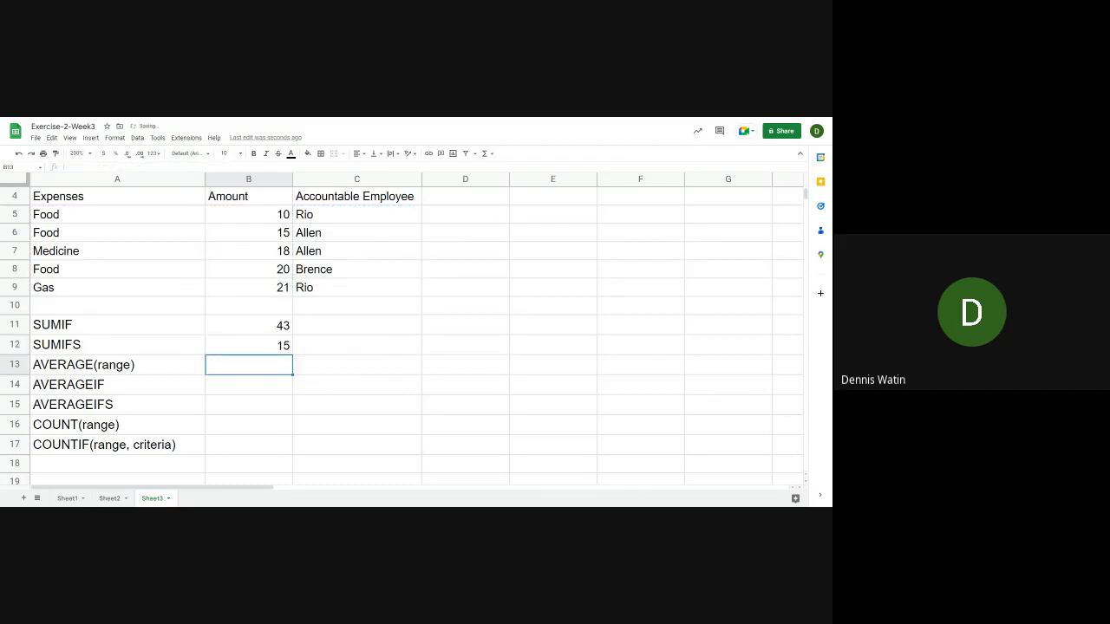
- Replace the accountable employee in C5 with the same first name that is in C6
key("Up")
key("Up")
key("Up")
key("Up")
key("Up")
key("Up")
key("Up")
key("Up")
key("Right")
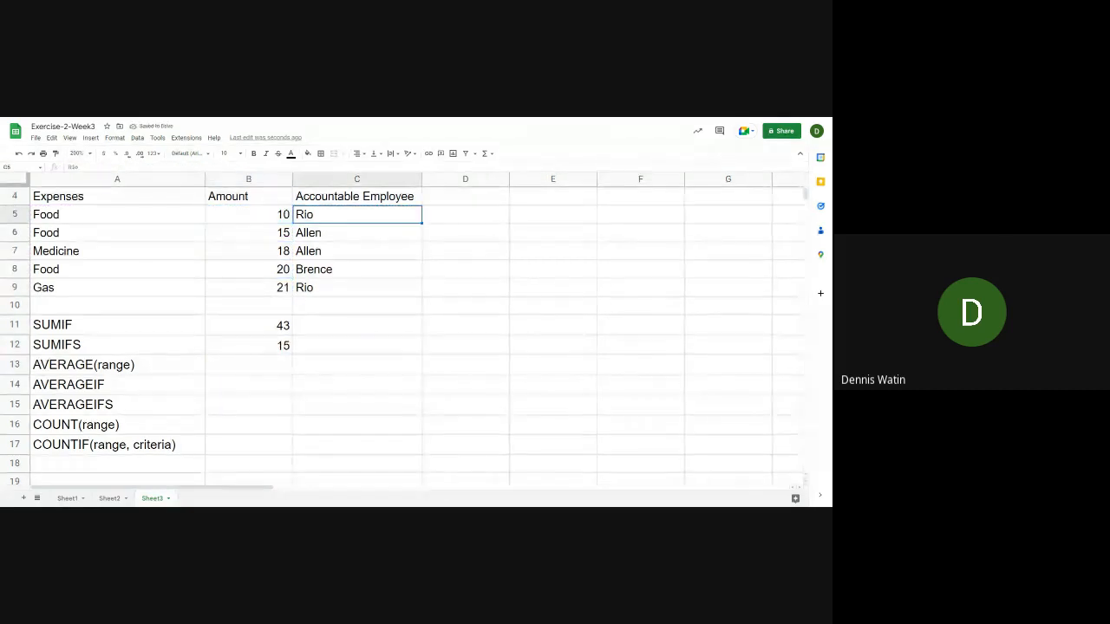
type("Allen")
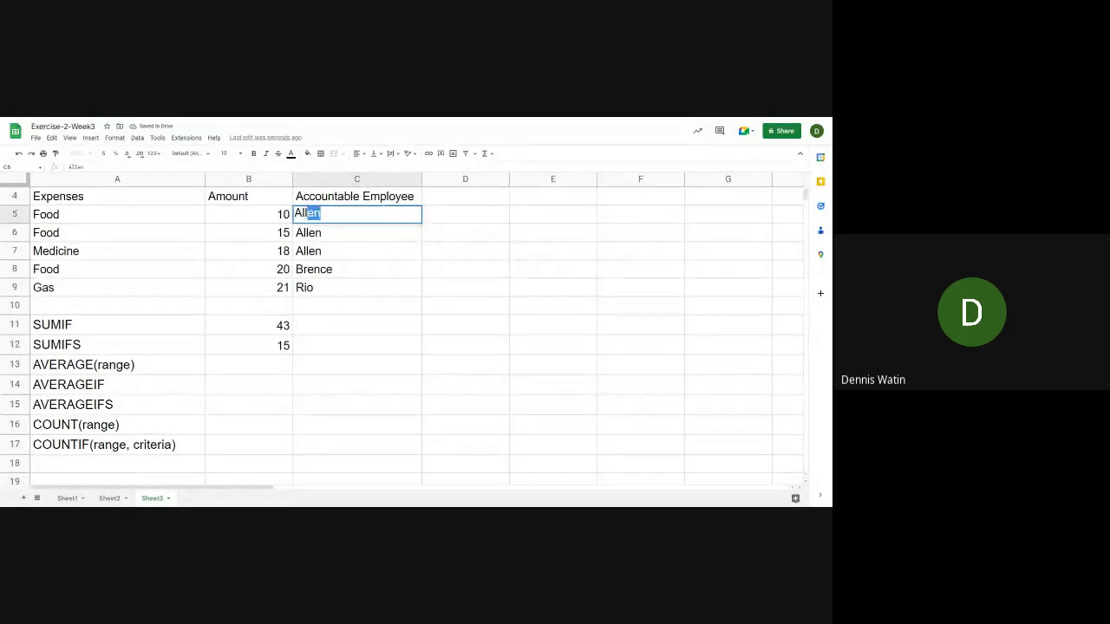
key("Return")
- Check the Food amounts for the chosen employee in rows 5 and 6 against the SUMIFS result in B12
key("Up")
key("Left")
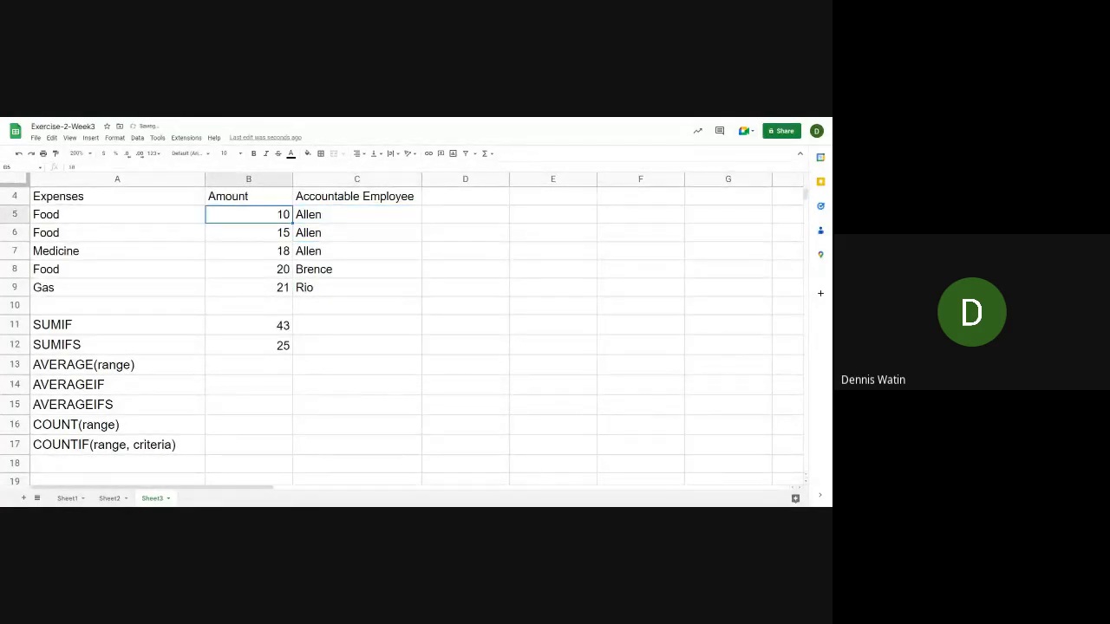
key("Down")
key("Up")
key("Up")
key("Down")
key("Down")
key("Up")
key("Down")
key("Down")
key("Down")
key("Down")
key("Down")
key("Down")
key("Down")
key("Down")
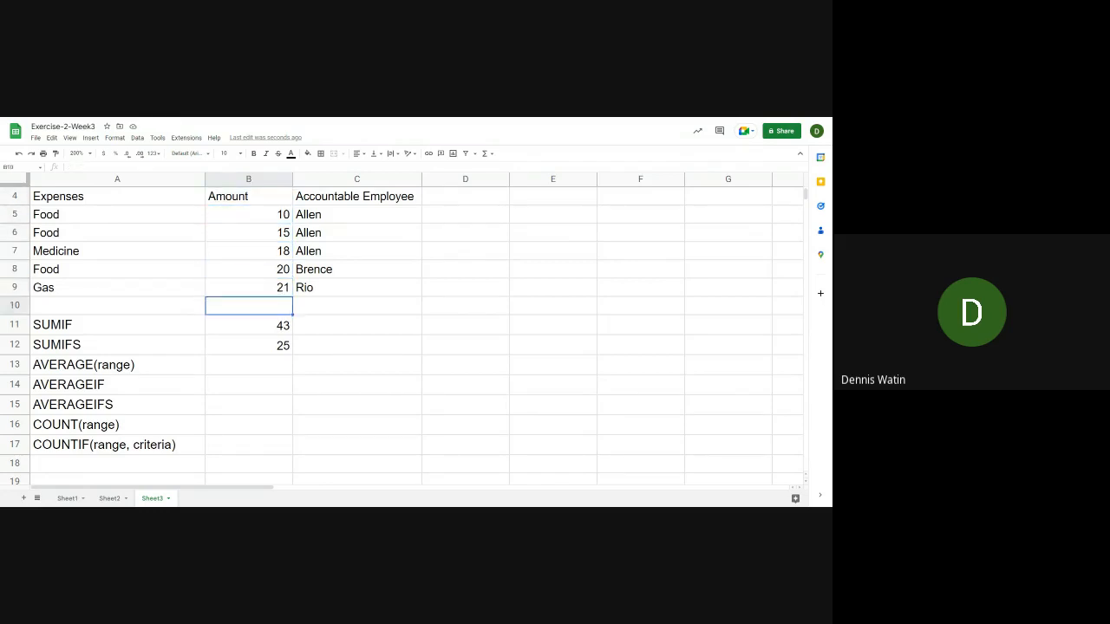
key("Up")
key("Down")
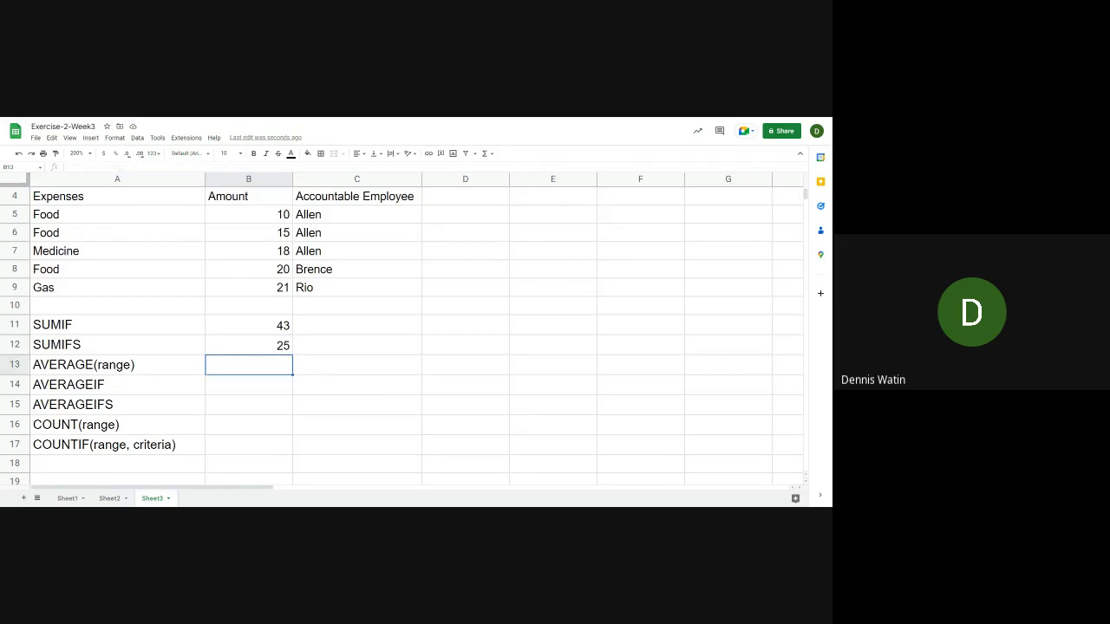
- Calculate the average of the amounts B5:B9 in B13 with the AVERAGE function
key("Left")
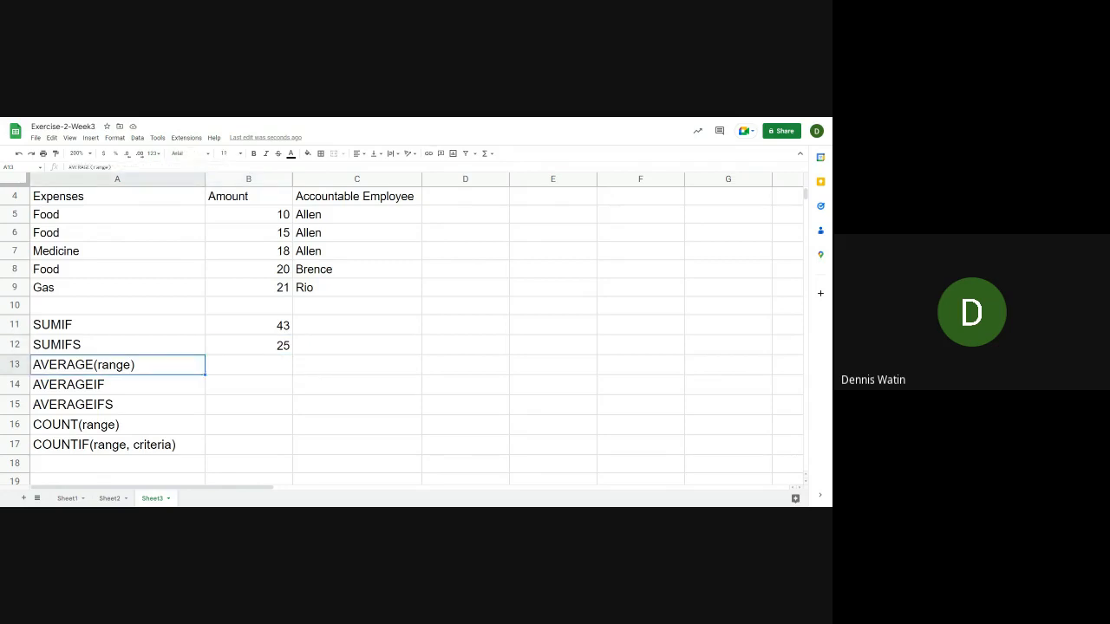
left_click(241, 373)
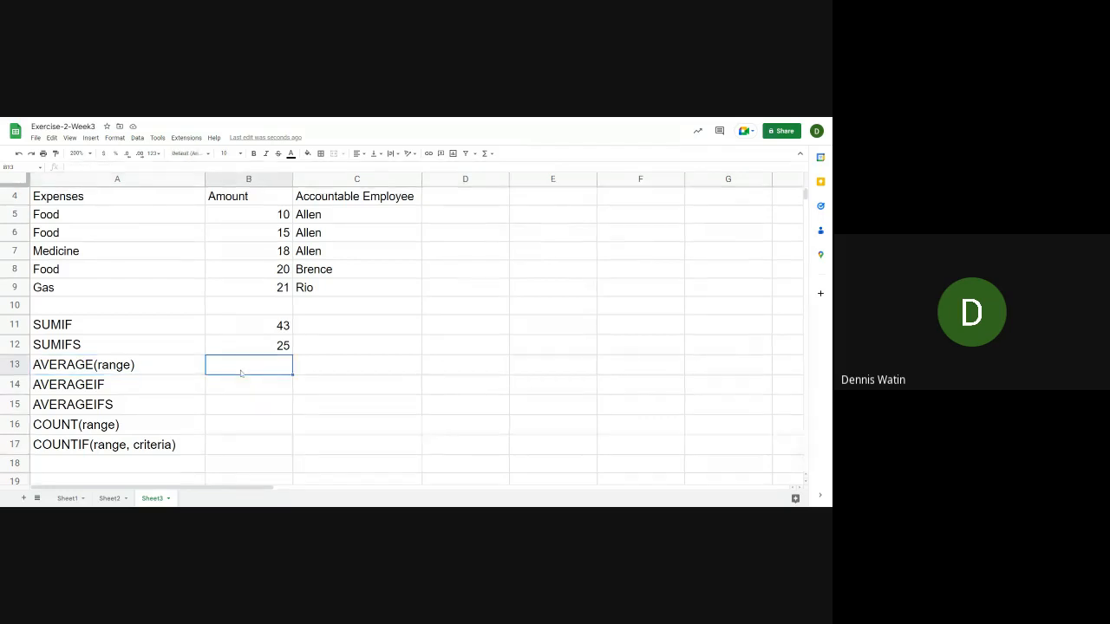
type("=")
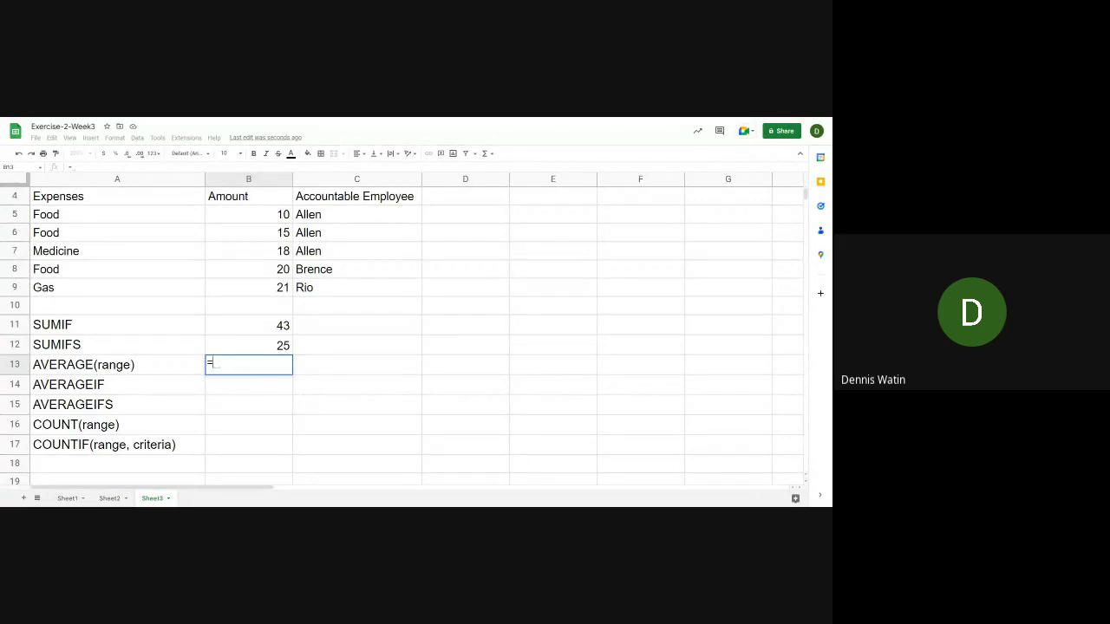
type("av")
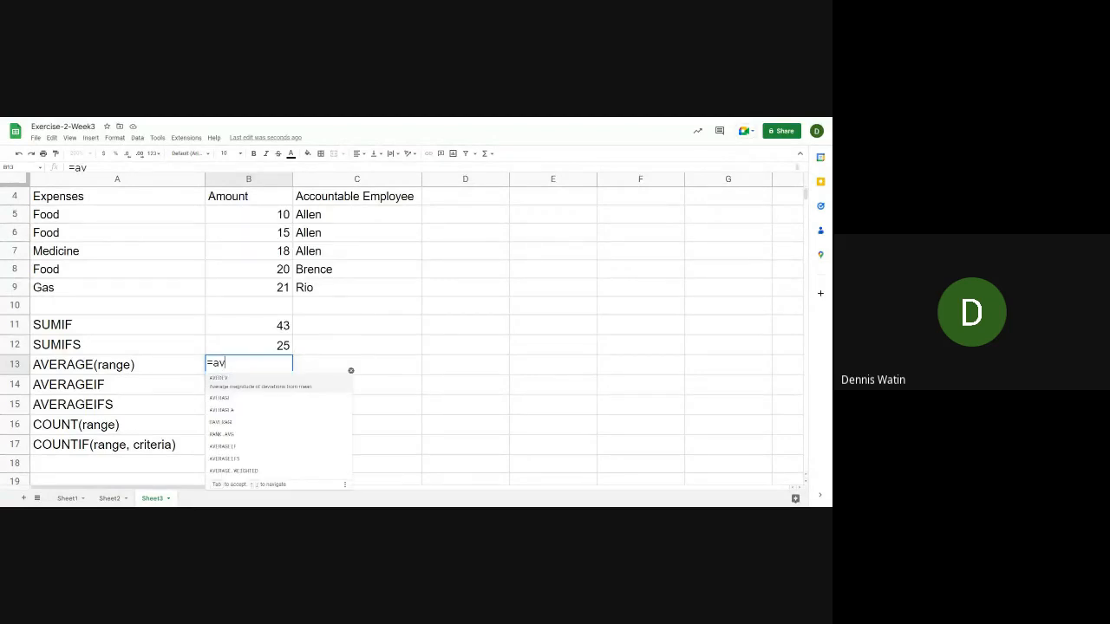
type("e")
key("Tab")
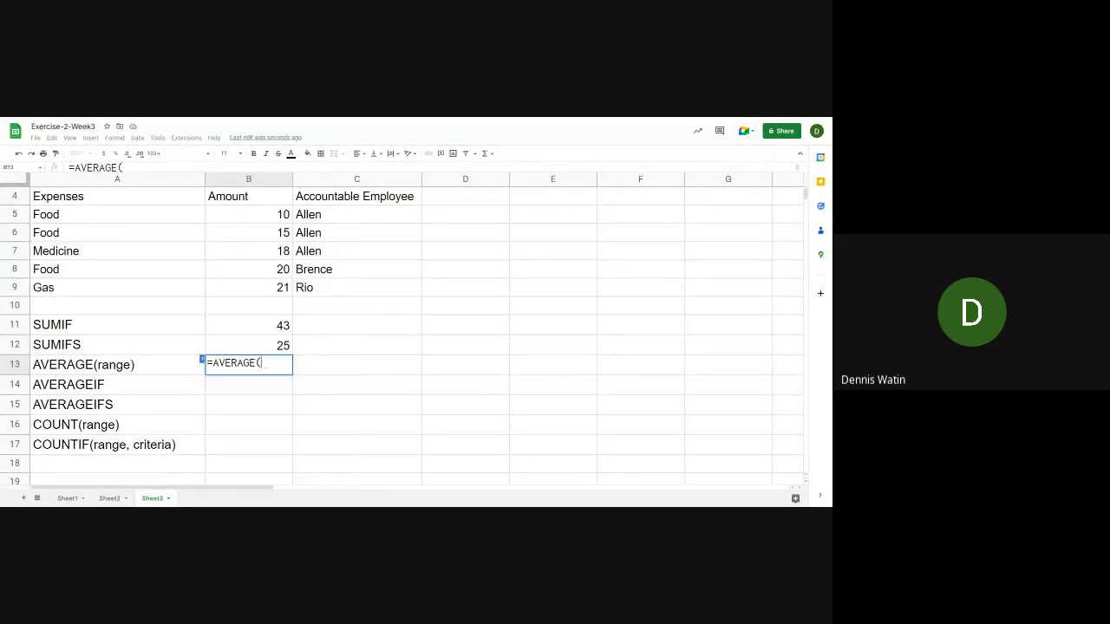
key("Up")
key("Up")
key("Up")
key("Up")
key("Up")
key("Up")
key("Up")
key("Up")
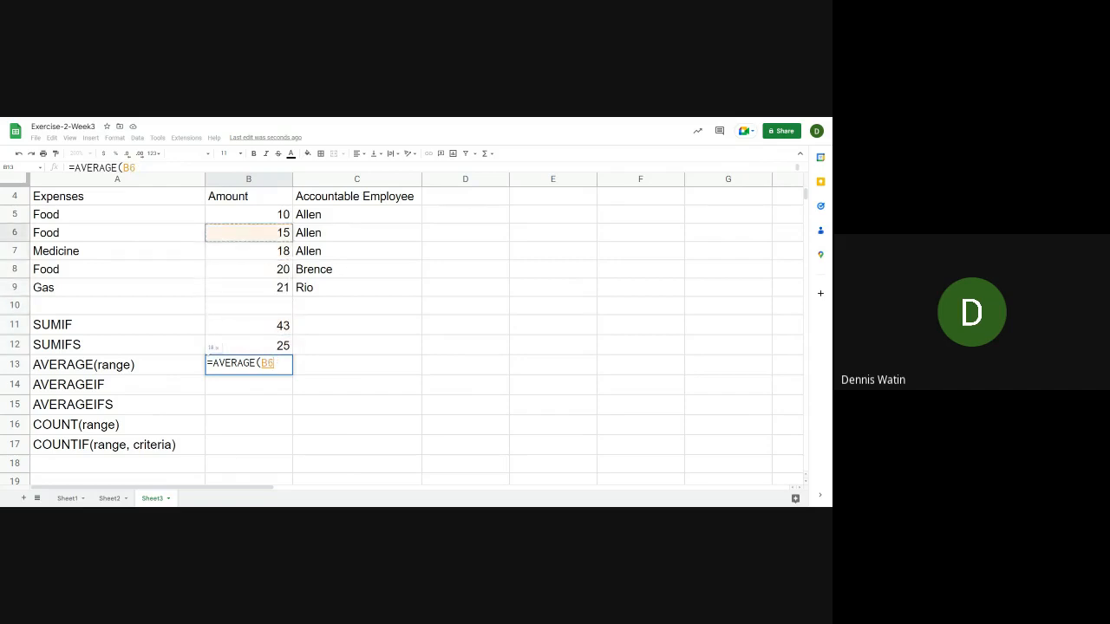
key("shift+Down")
key("shift+Down")
key("shift+Down")
key("shift+Down")
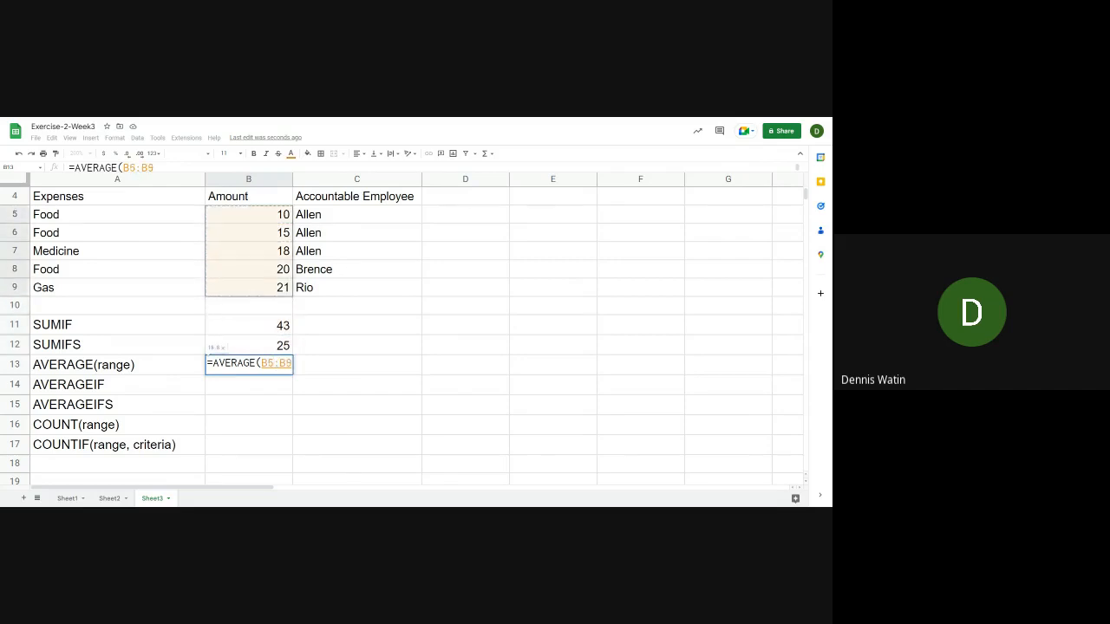
key("Return")
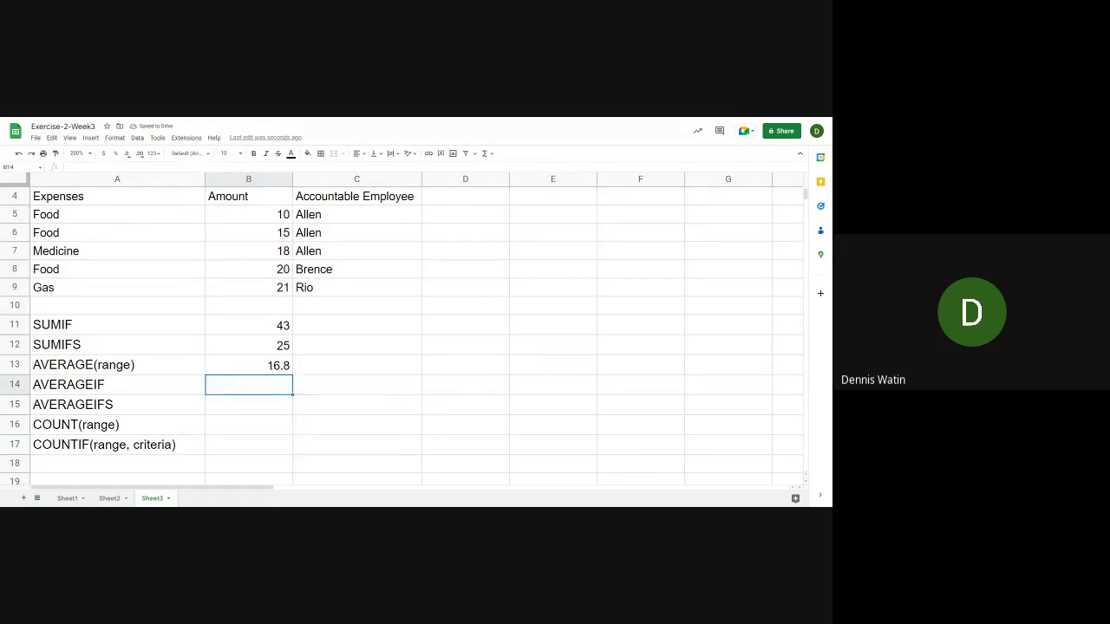
- Enter an AVERAGEIF formula in B14 for the range B5:B9 with the criterion "<=15"
type("=")
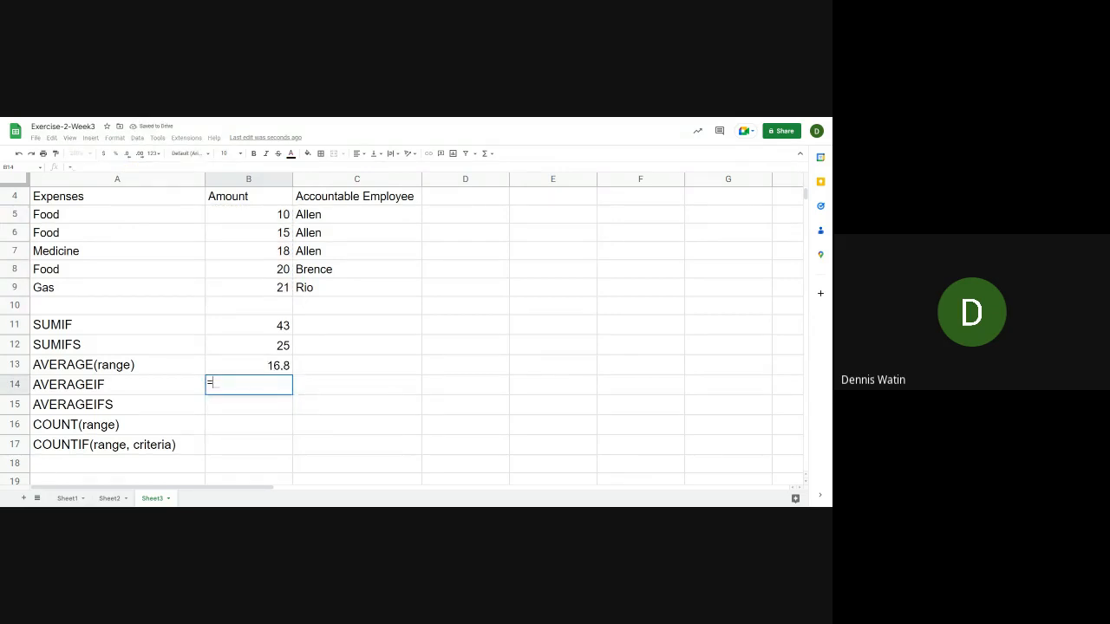
type("aver")
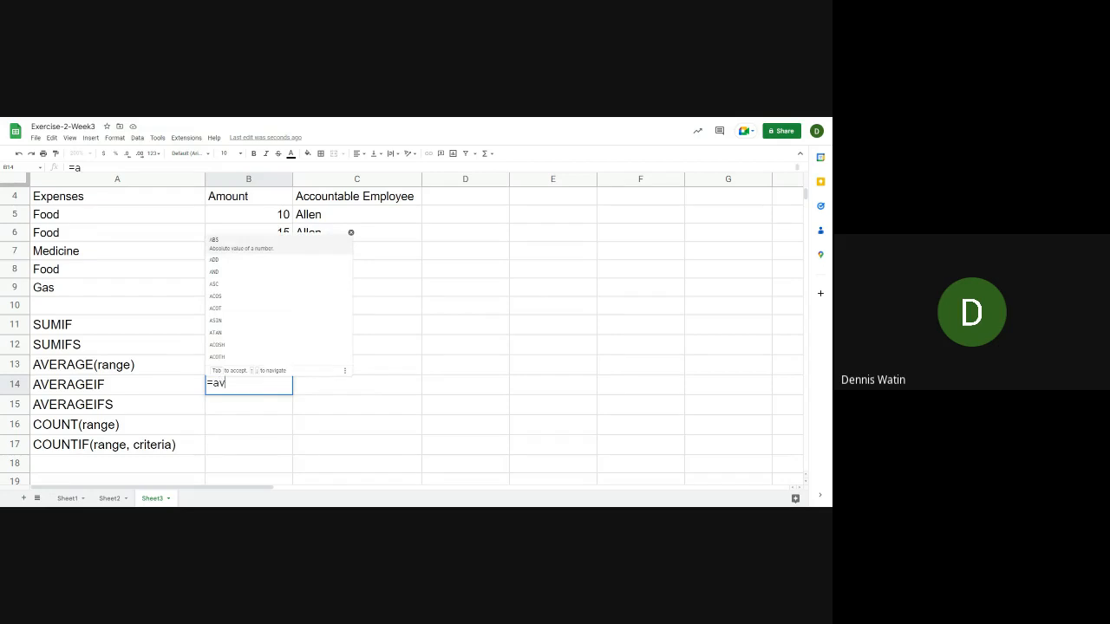
key("Down")
key("Down")
key("Down")
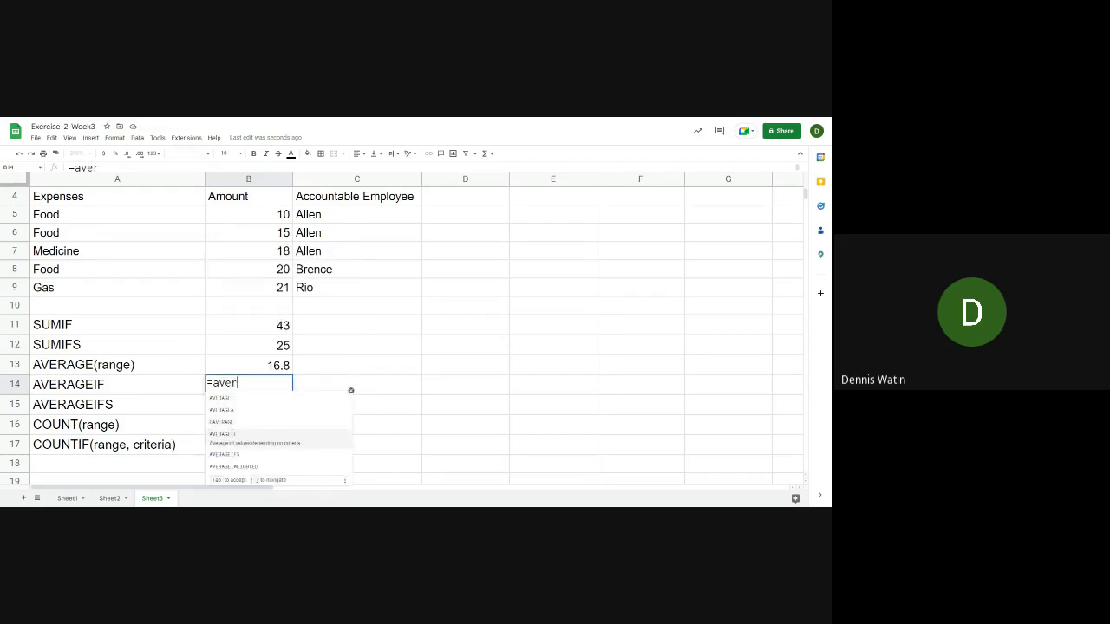
key("Tab")
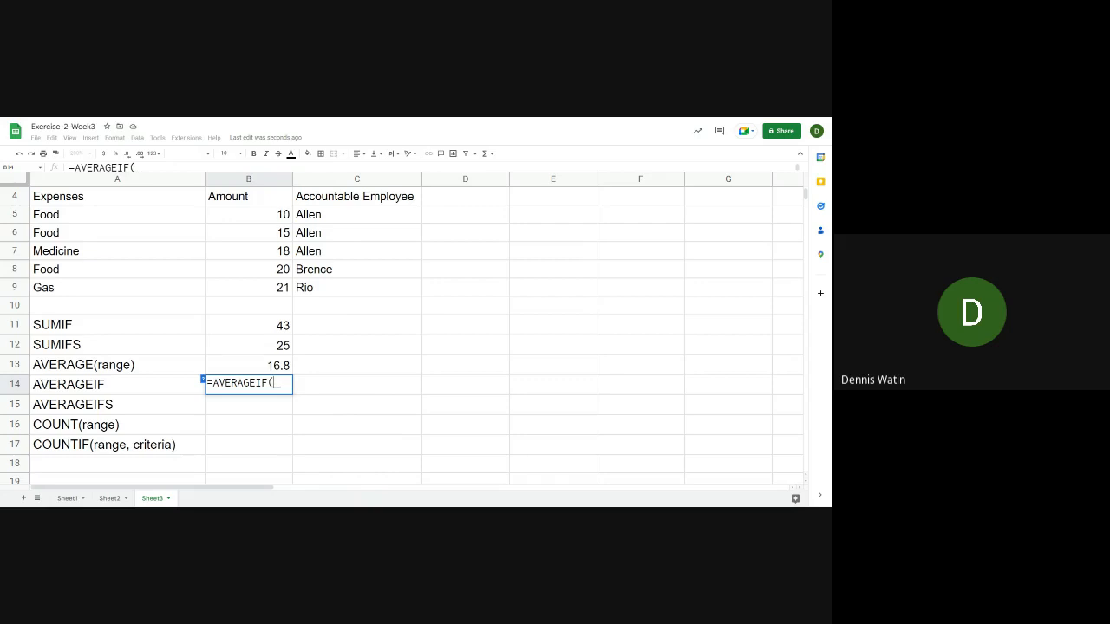
left_click_drag(260, 221, 274, 288)
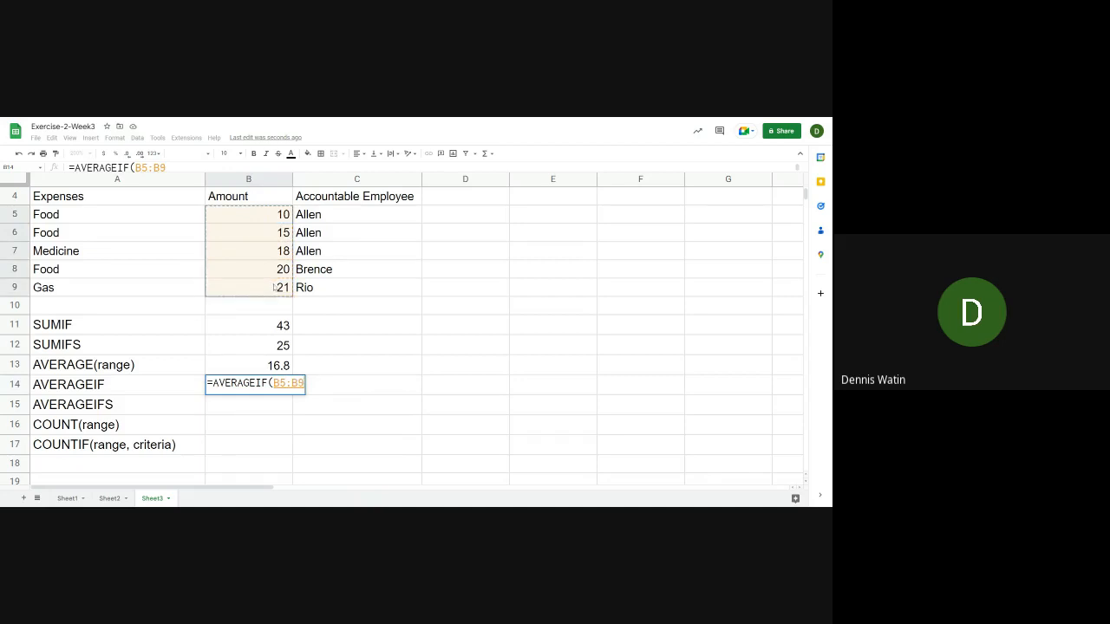
type(",")
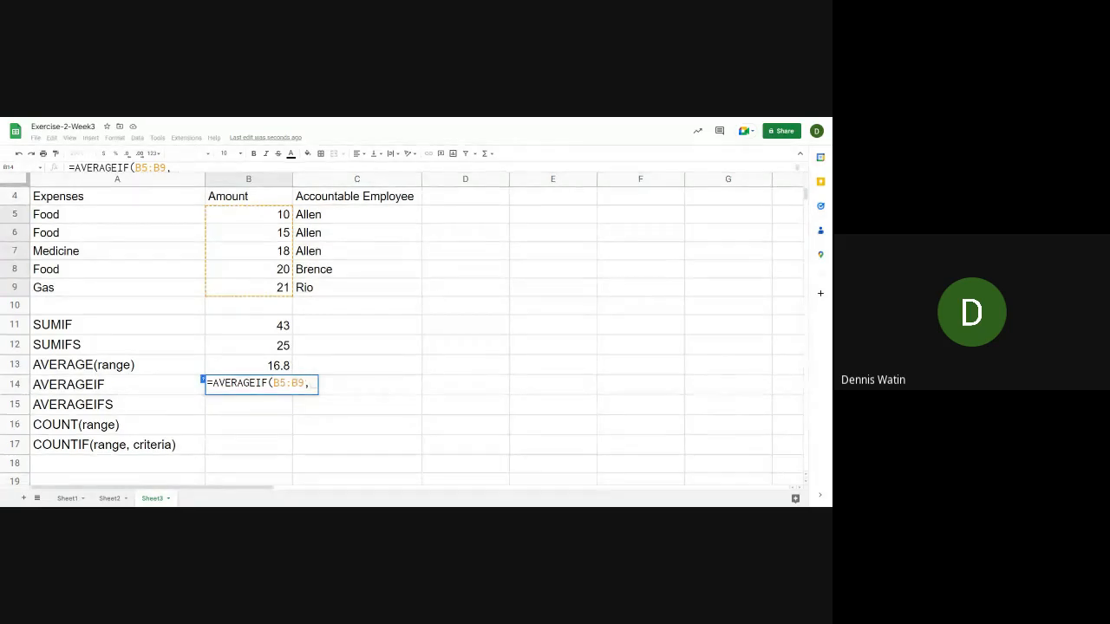
type("\"")
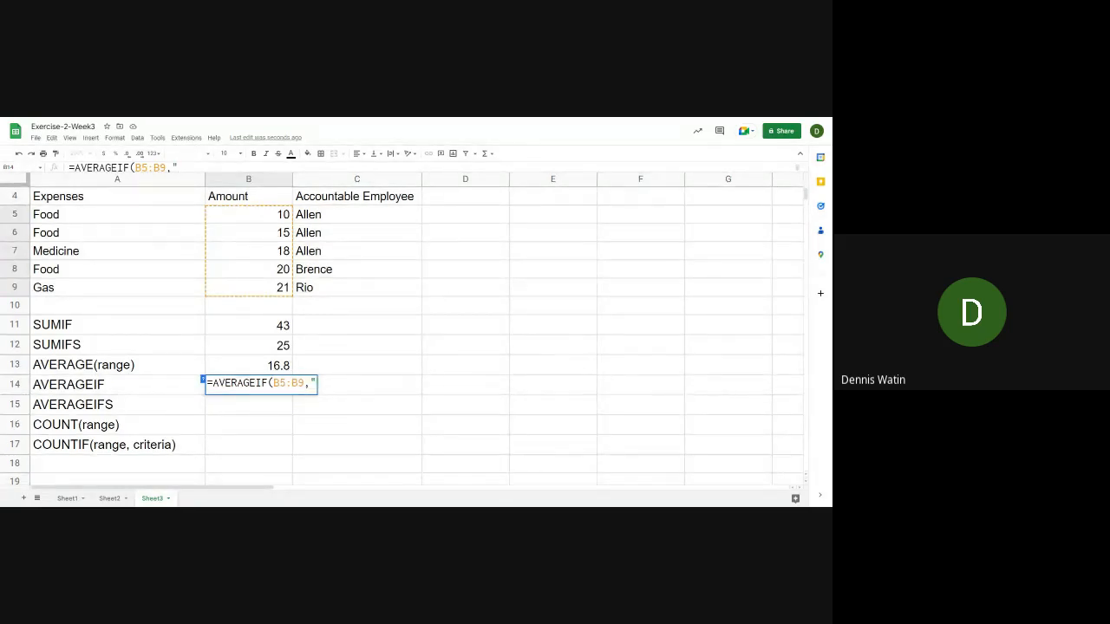
type(">")
key("BackSpace")
type("<=15")
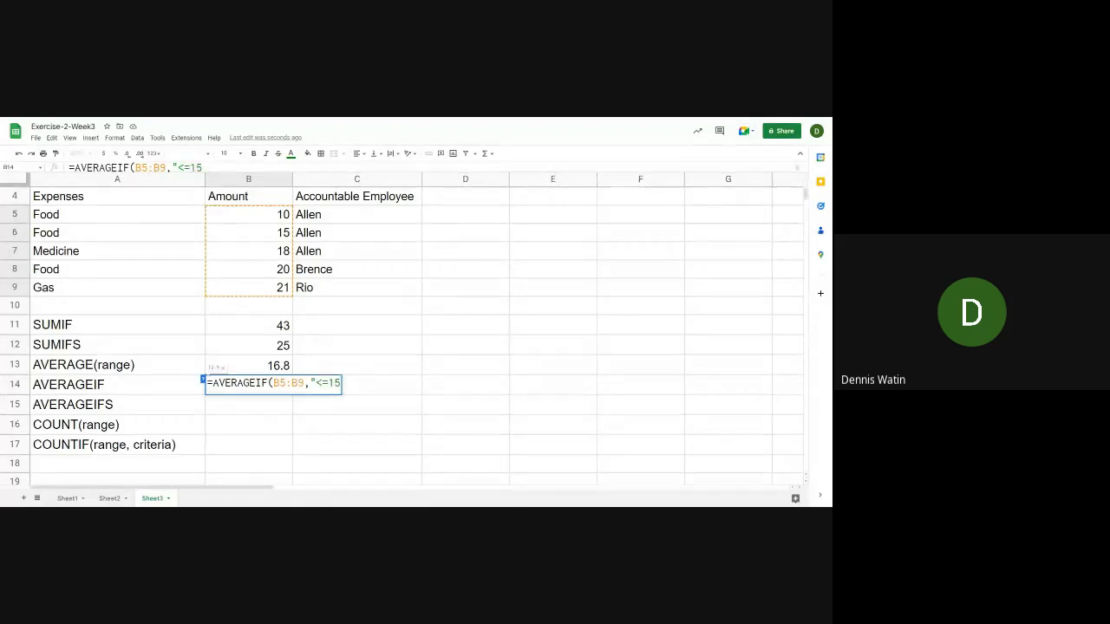
type("\")")
key("Return")
- Compare the AVERAGEIF result in B14 with the amounts in column B that meet its criterion
key("Up")
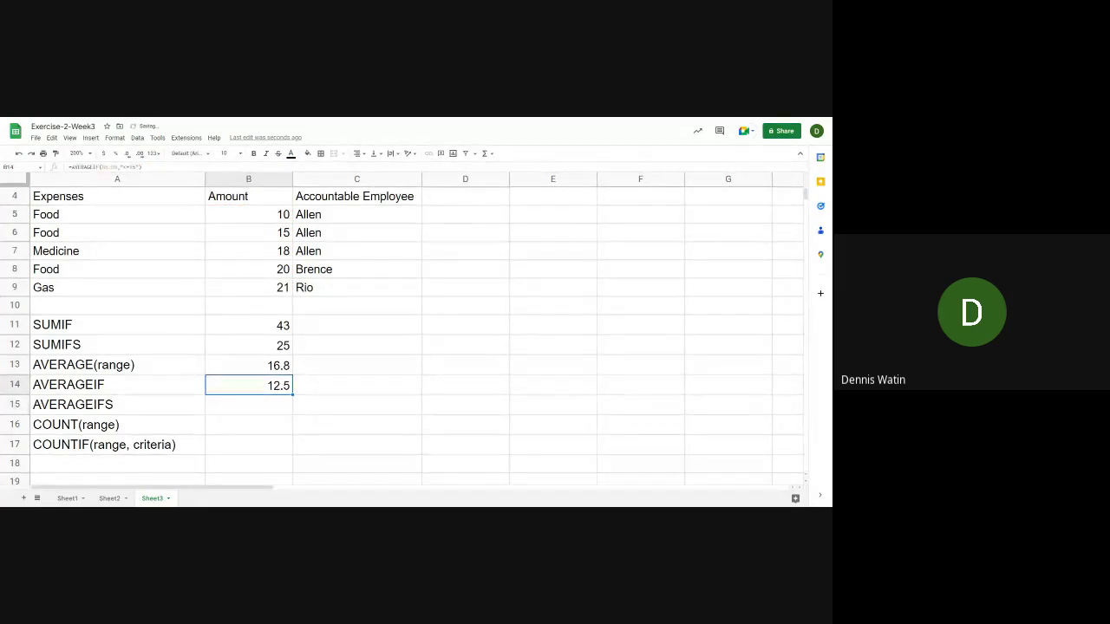
key("Up")
key("Up")
key("Up")
key("Up")
key("Up")
key("Up")
key("Up")
key("Up")
key("Up")
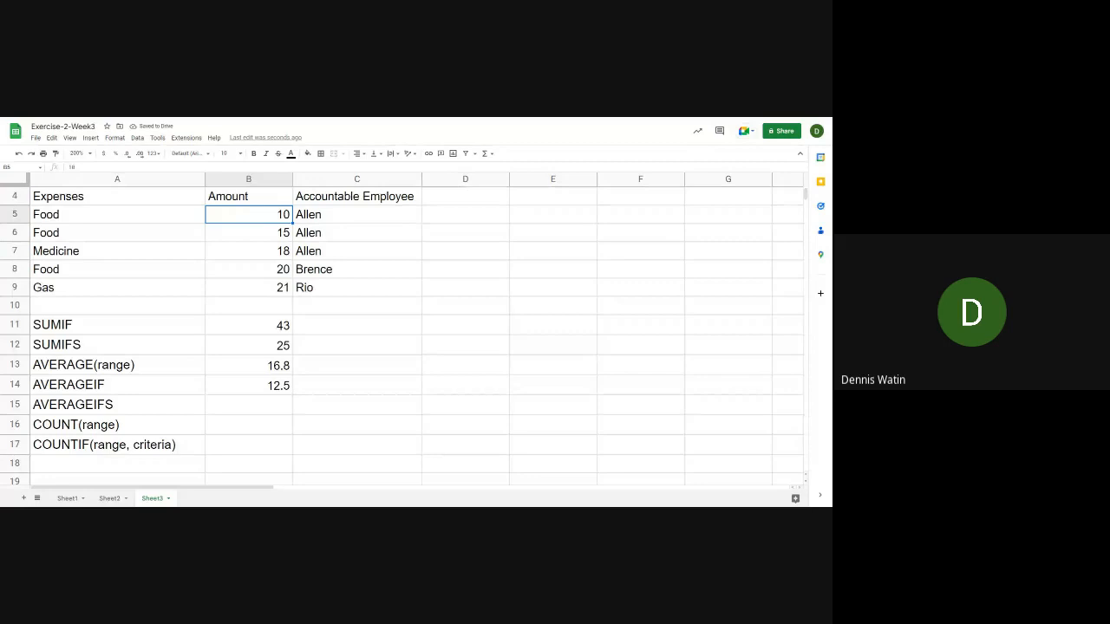
key("Down")
key("Down")
key("Down")
key("Down")
key("Down")
key("Down")
key("Down")
key("Down")
key("Down")
key("Down")
key("Down")
key("Down")
key("Down")
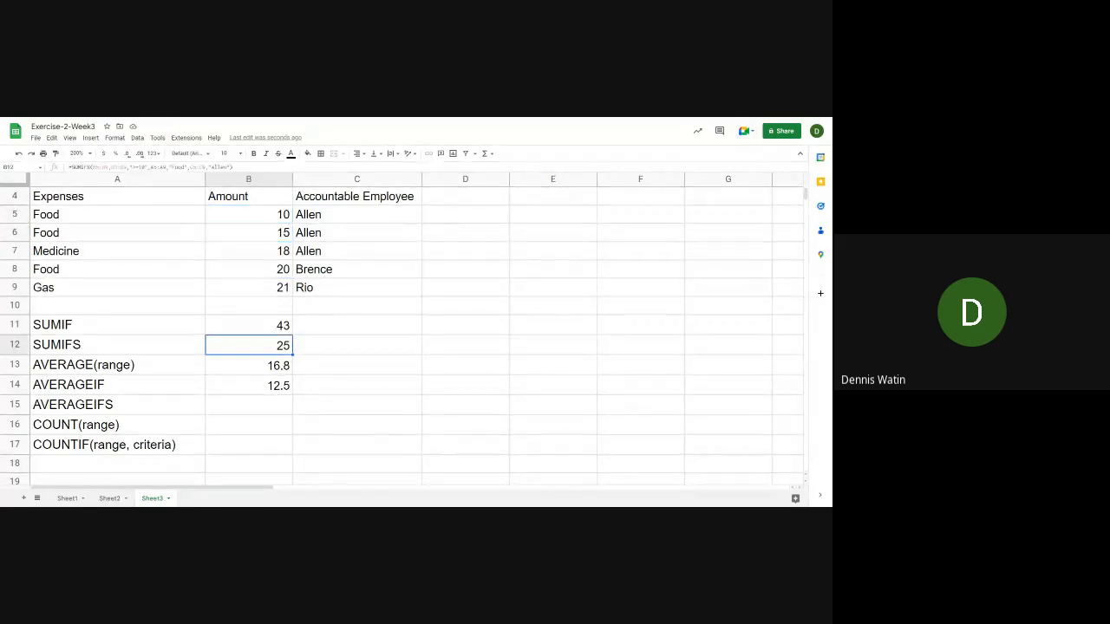
- Start an AVERAGEIFS formula in B15 with the amounts B5:B9 as the average range
key("Up")
key("Up")
key("Up")
type("=a")
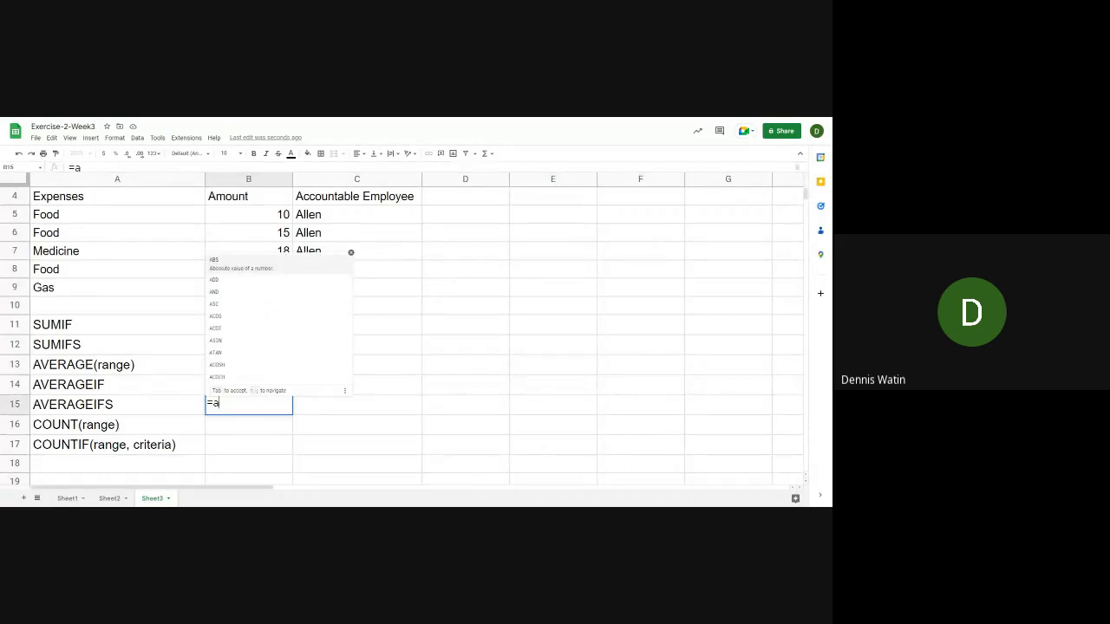
type("ver")
key("Down")
key("Down")
key("Down")
key("Down")
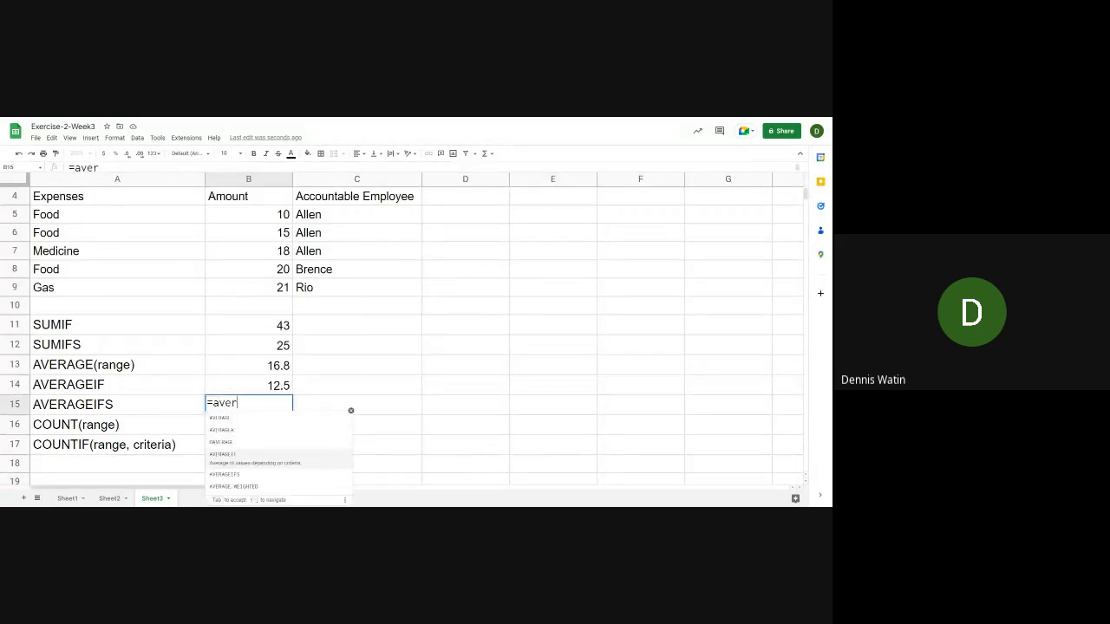
key("Tab")
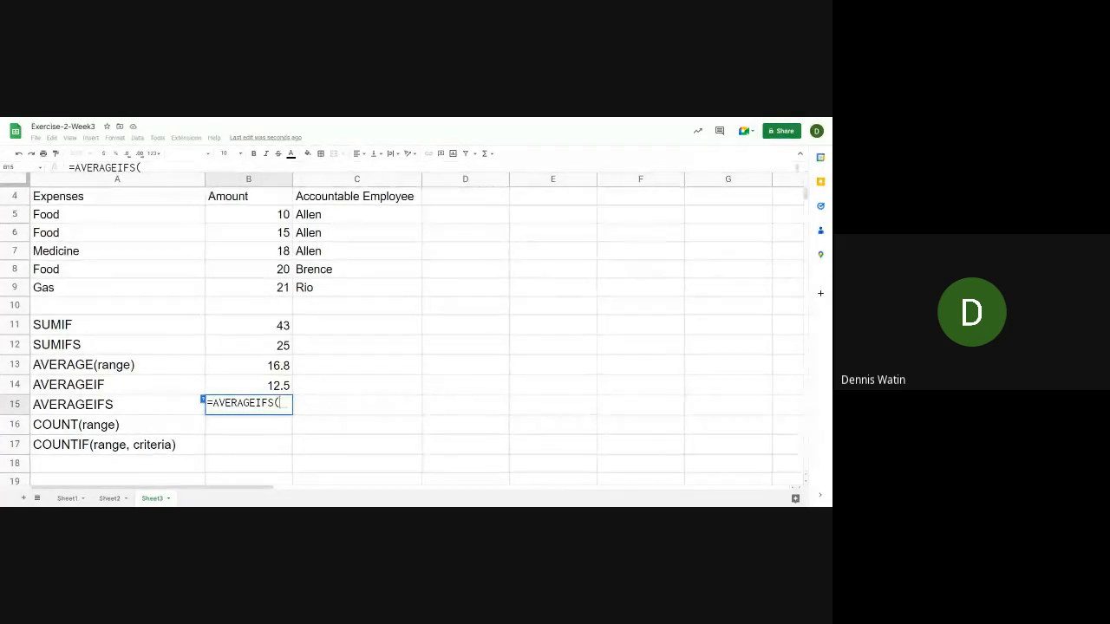
key("Up")
key("Up")
key("Up")
key("Up")
key("Up")
key("Up")
key("Up")
key("Up")
key("Up")
key("Up")
key("Up")
key("Down")
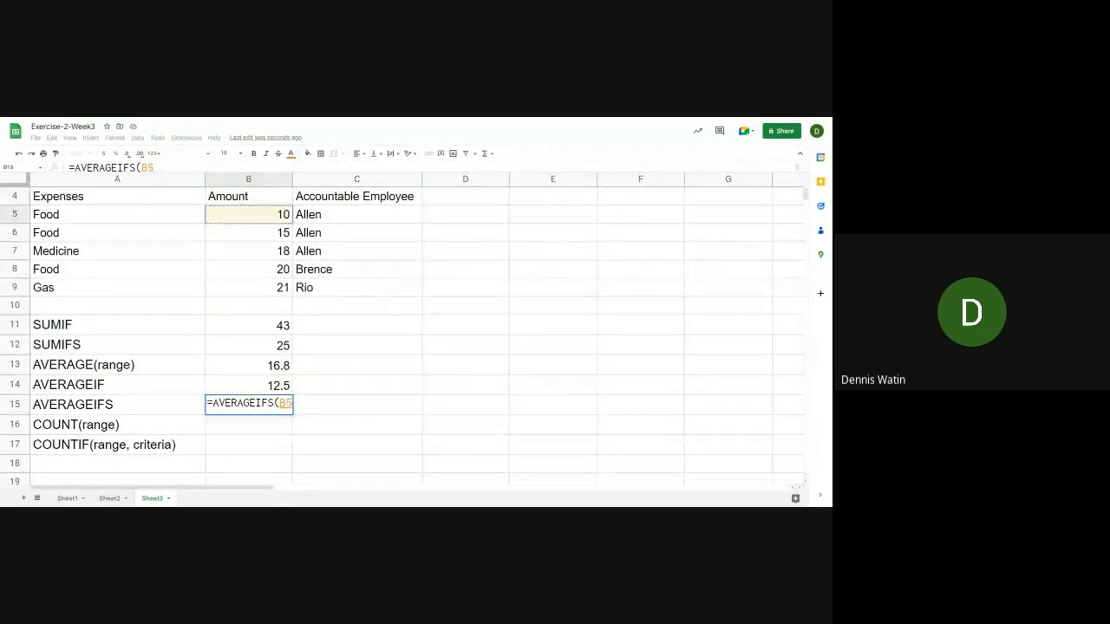
key("shift+Down")
key("shift+Down")
key("shift+Down")
key("shift+Down")
key("shift+Down")
key("shift+Up")
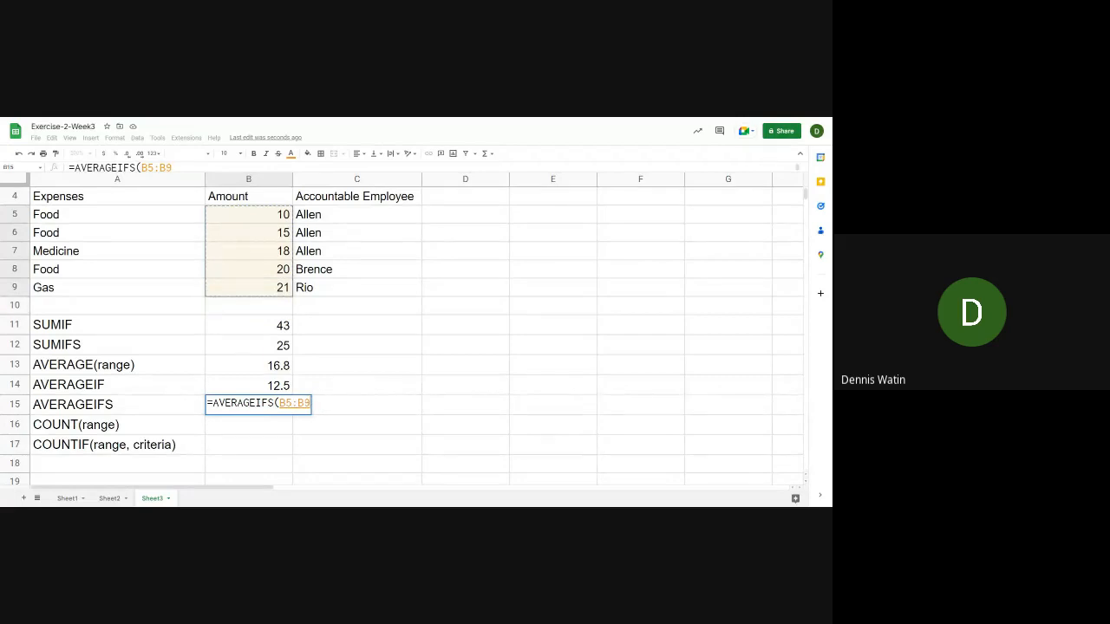
type(",")
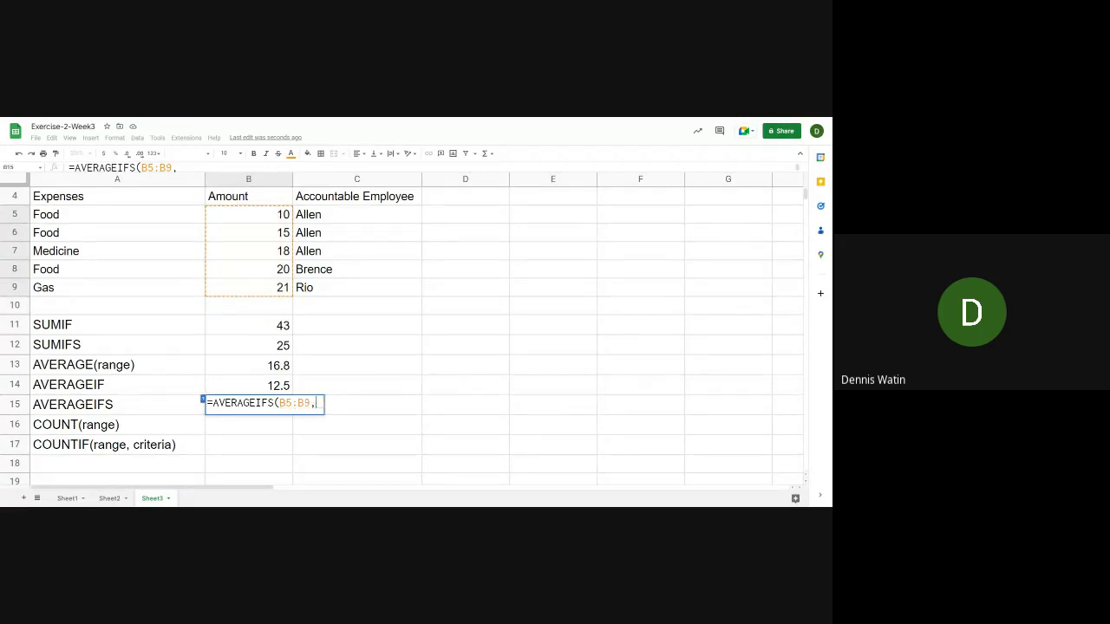
- Complete the AVERAGEIFS formula in B15 with the criteria range A5:A9 and the criterion "Food"
key("Up")
key("Up")
key("Up")
key("Up")
key("Up")
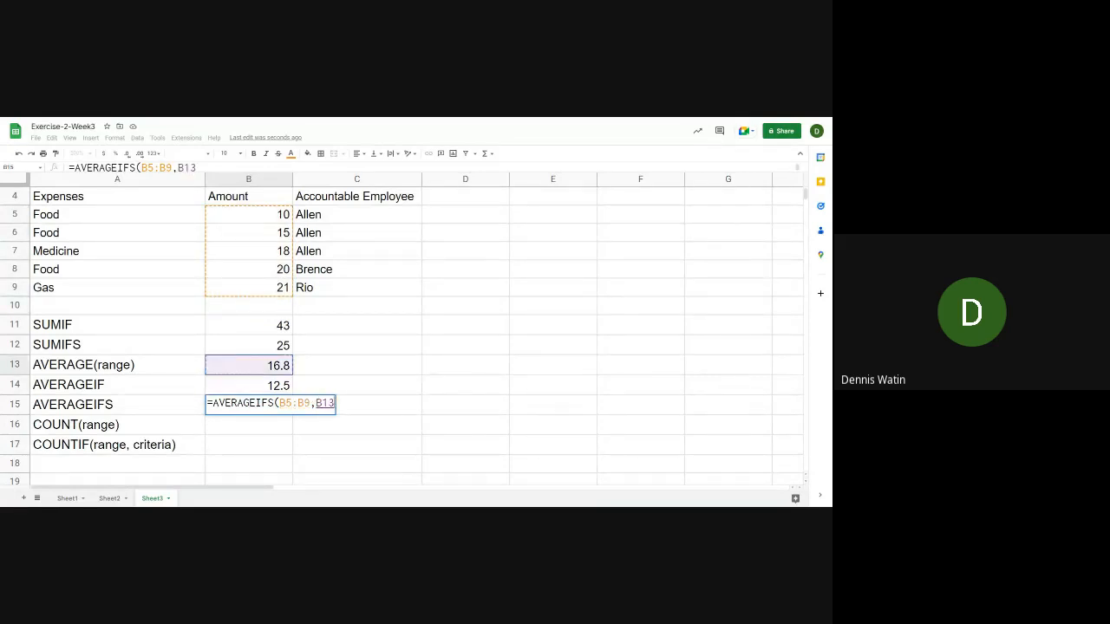
key("Up")
key("Up")
key("Left")
key("Up")
key("Up")
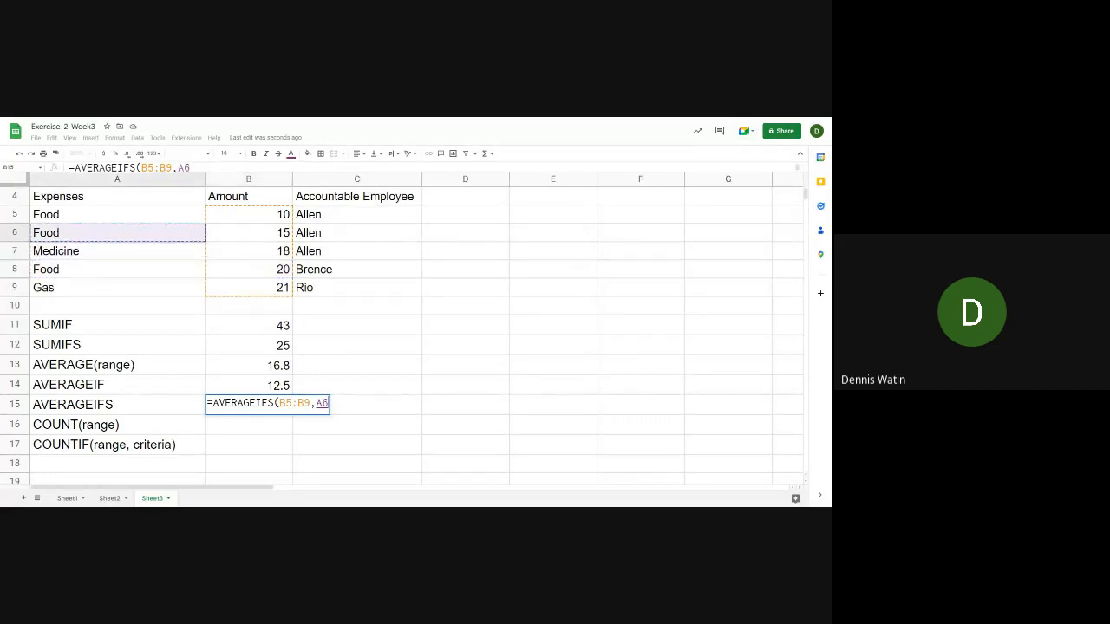
key("Up")
key("shift+Down")
key("shift+Down")
key("shift+Down")
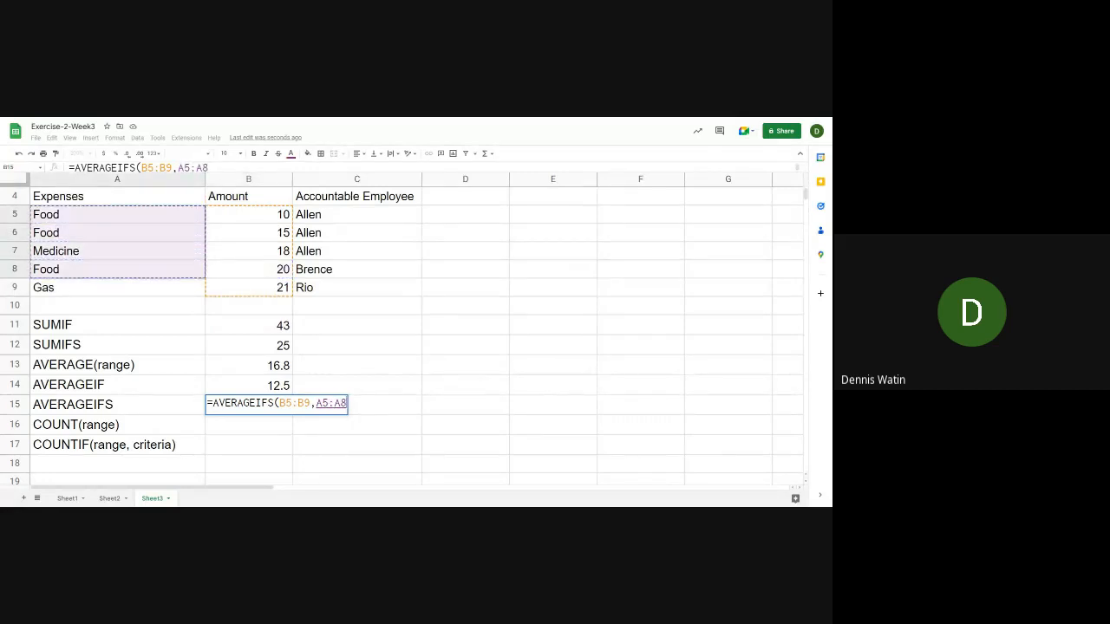
key("shift+Down")
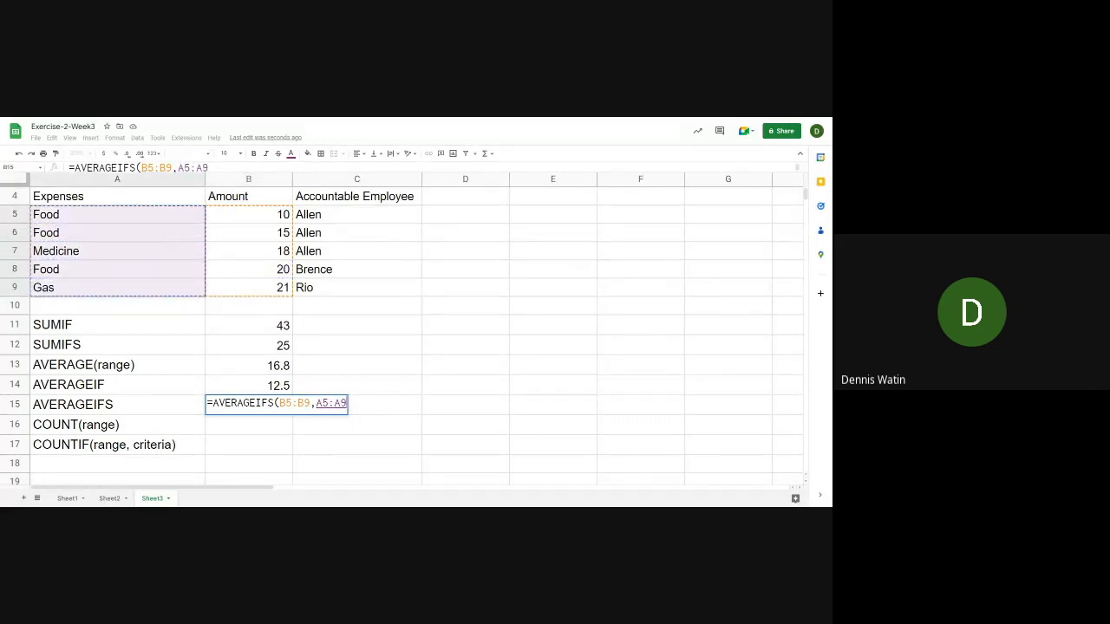
type(",")
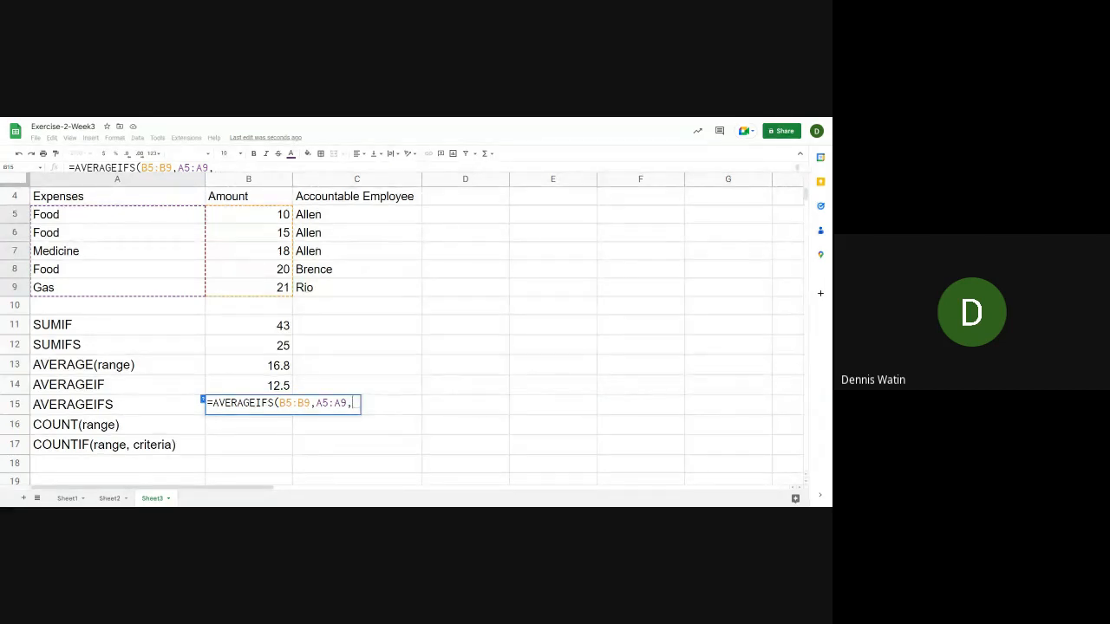
type("\"F")
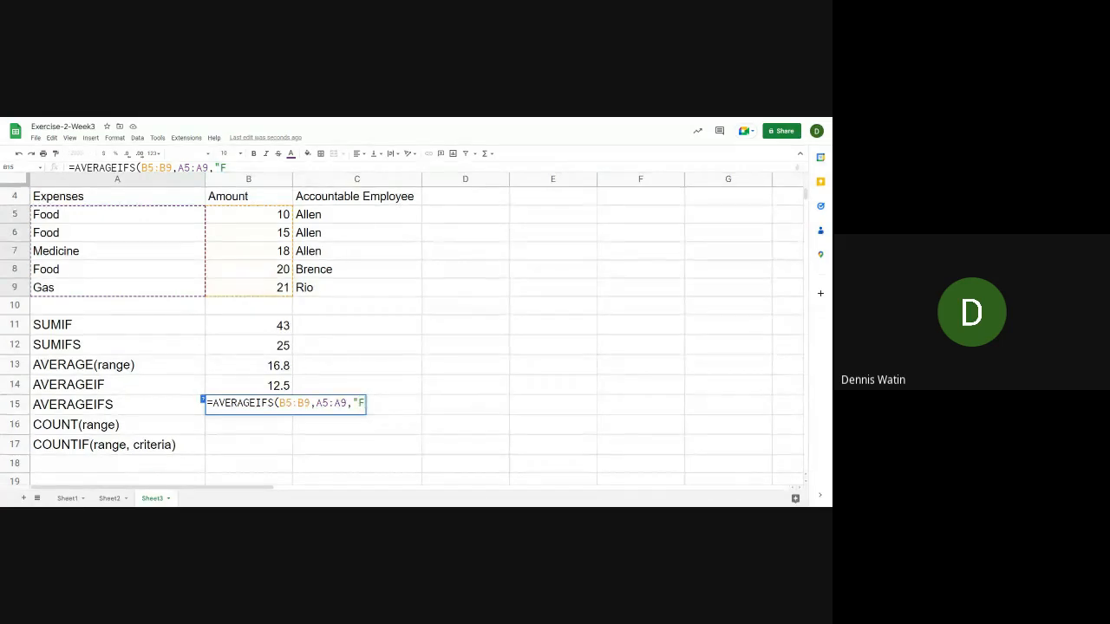
type("ood\")")
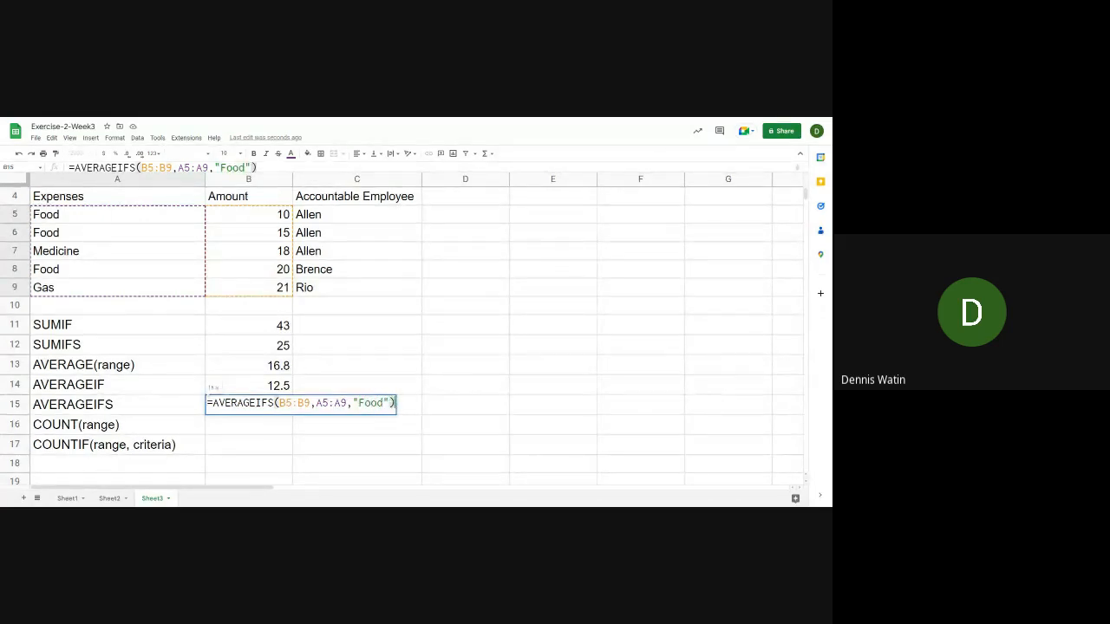
key("Return")
- Compare the AVERAGEIFS result in B15 with the Food amounts in column B
left_click(249, 405)
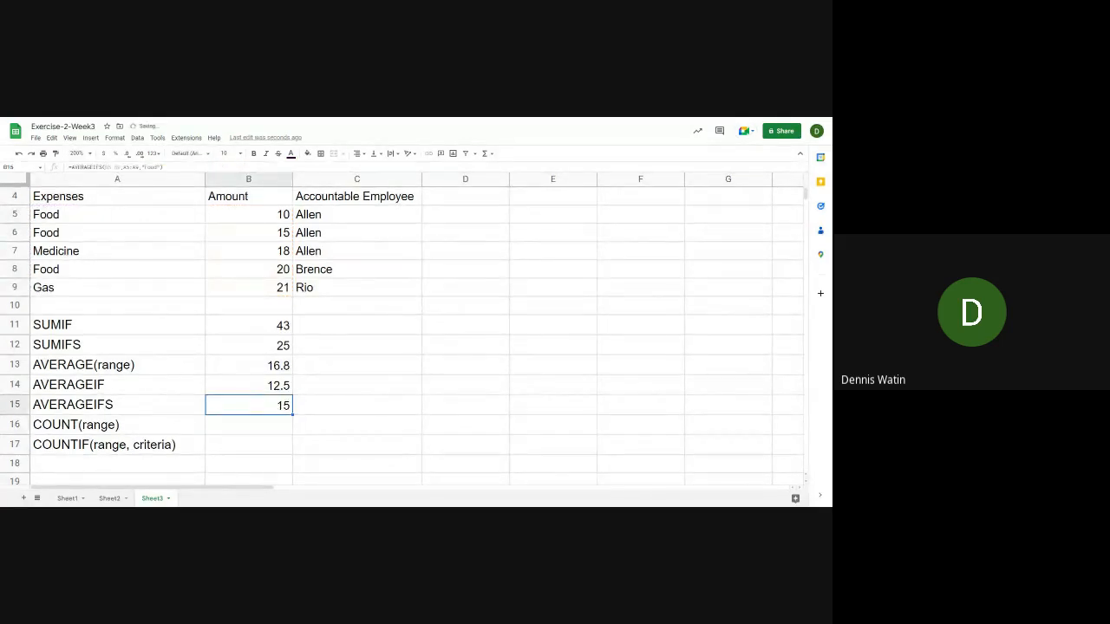
key("Up")
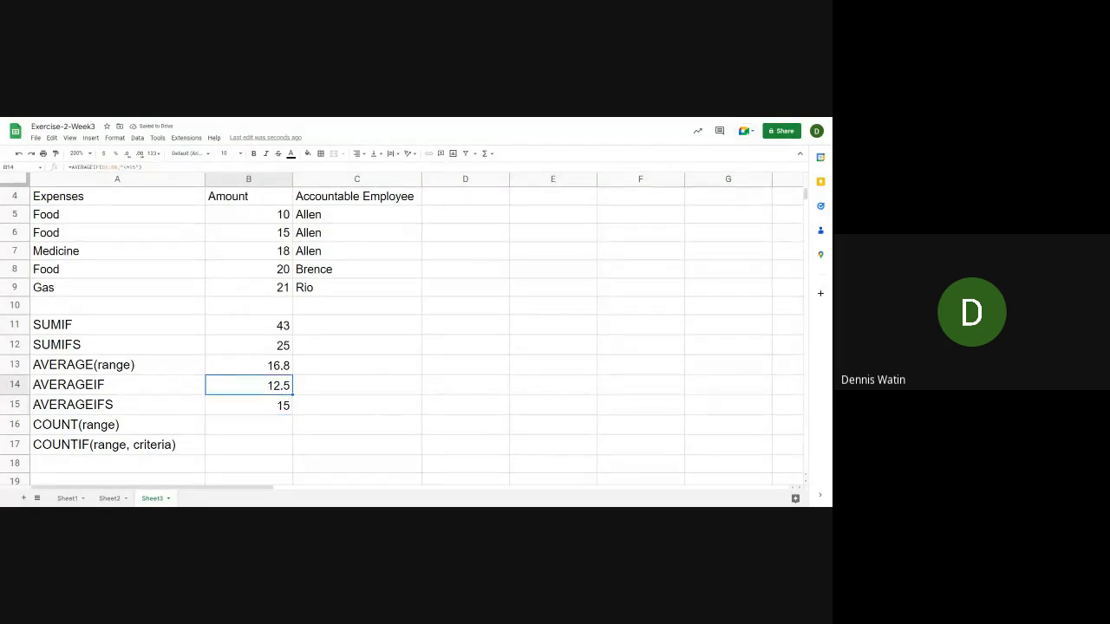
key("Up")
key("Up")
key("Down")
key("Up")
key("Up")
key("Up")
key("Up")
key("Up")
key("Up")
key("Up")
key("Up")
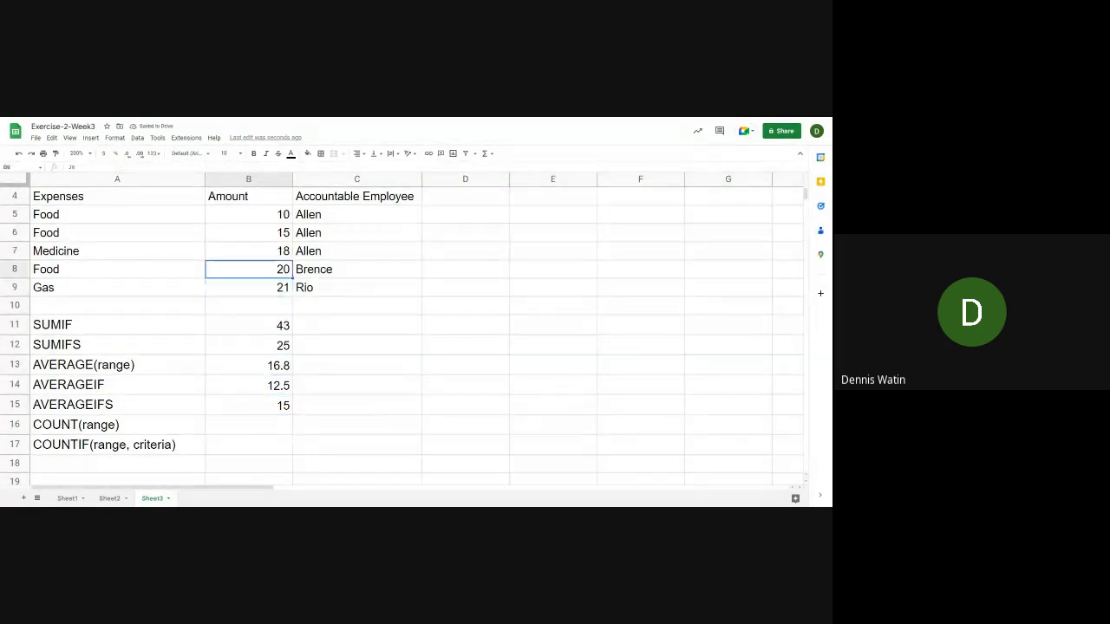
key("Down")
key("Down")
key("Down")
key("Down")
key("Down")
key("Down")
key("Down")
key("Down")
key("Down")
key("Down")
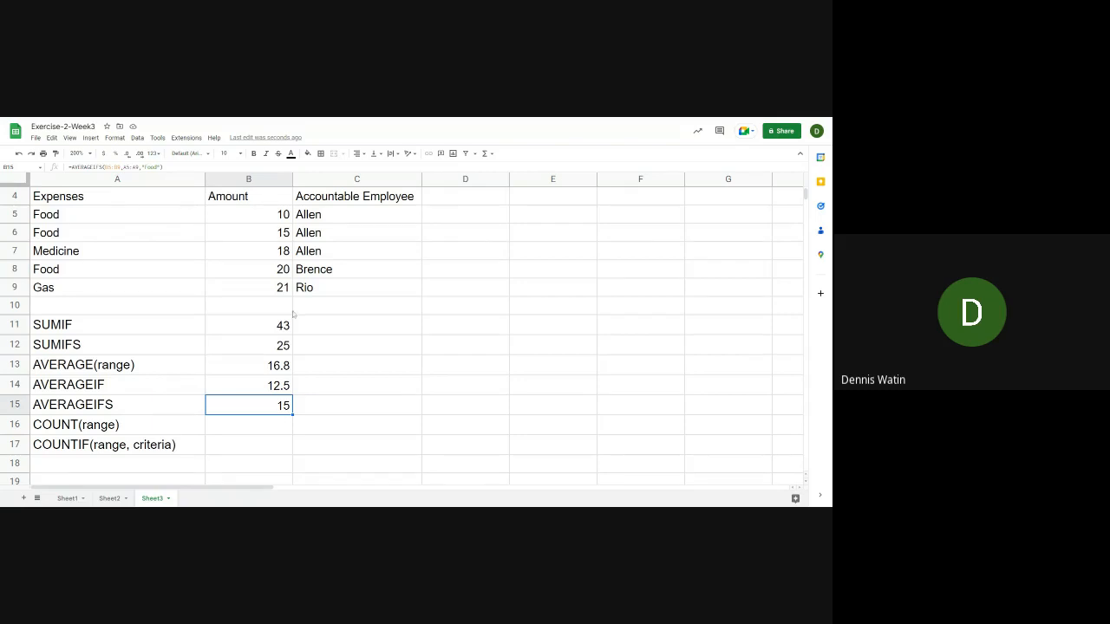
- Extend the AVERAGEIFS formula in B15 with the criteria range C5:C9 and the employee's name from rows 5 to 7 as second criterion
key("Return")
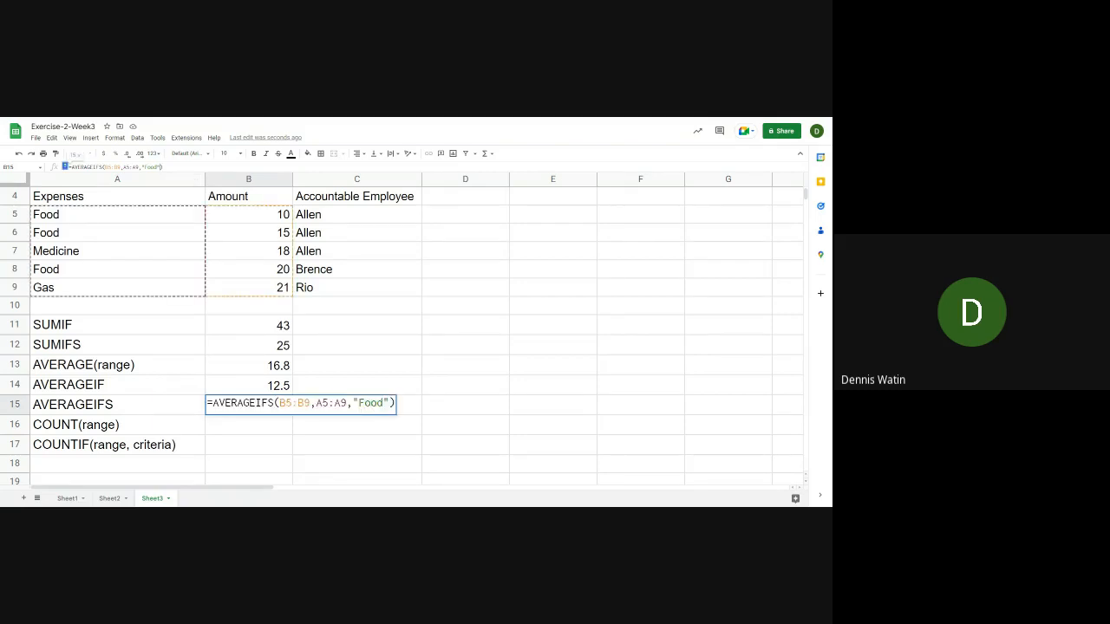
type(",")
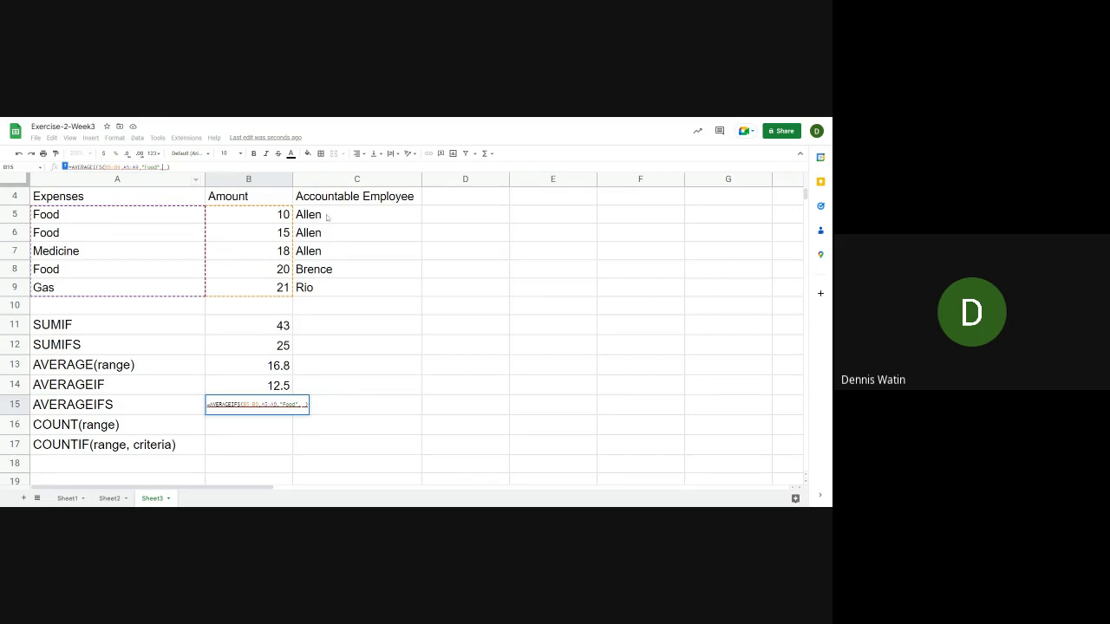
left_click_drag(327, 216, 336, 287)
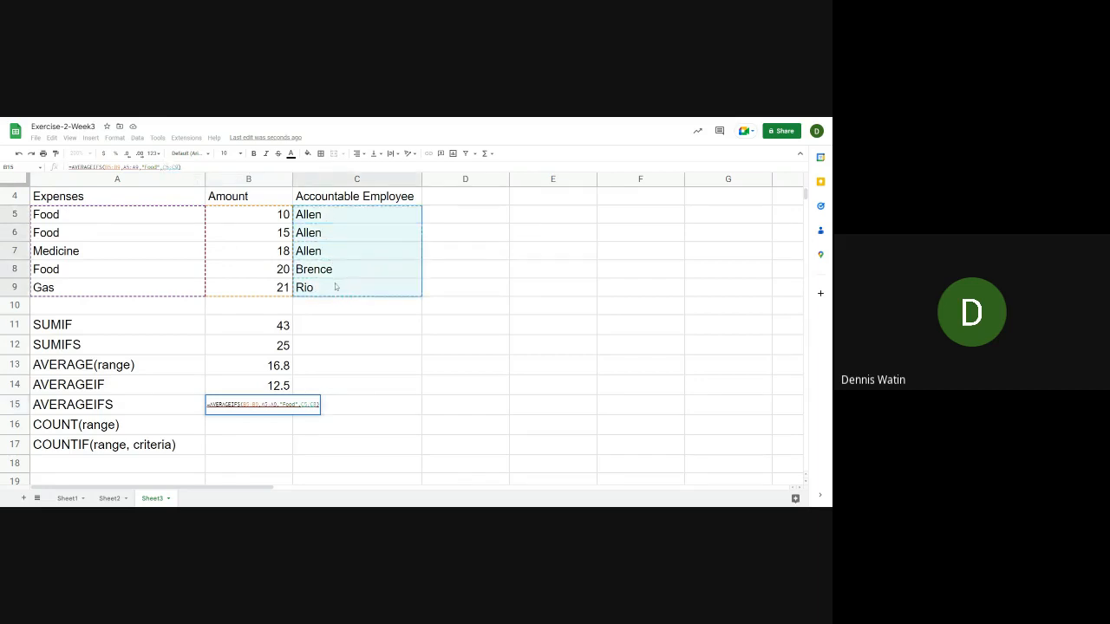
type(",\"A\"")
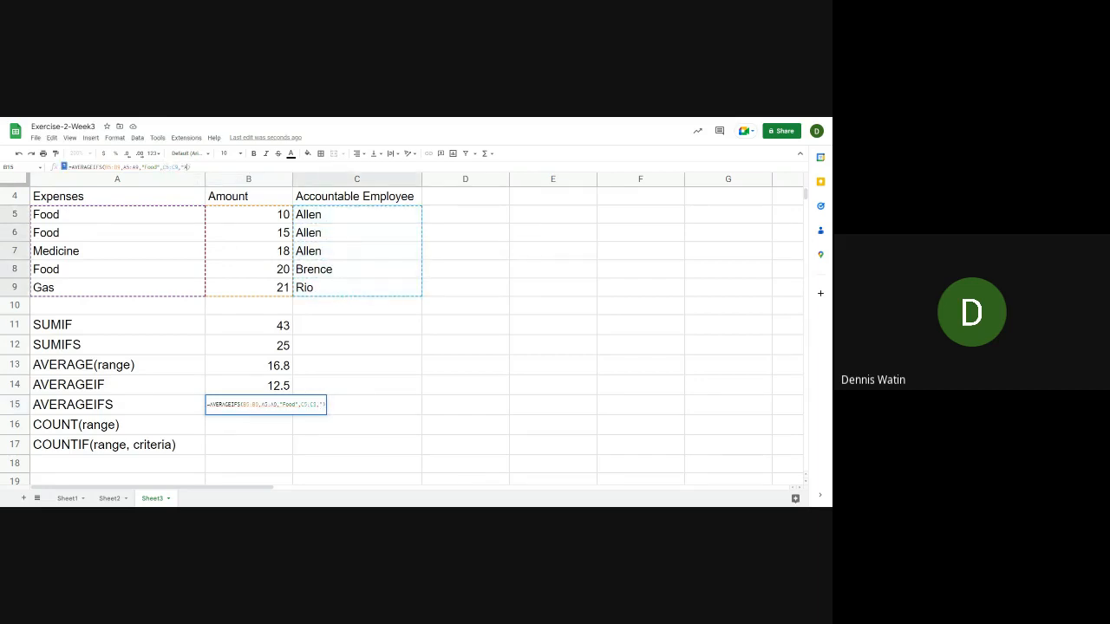
type("llen\"")
key("Return")
- Check the chosen employee's Food amounts in rows 5 and 6 against the AVERAGEIFS result in B15
key("Up")
key("Up")
key("Up")
key("Up")
key("Up")
key("Up")
key("Up")
key("Up")
key("Up")
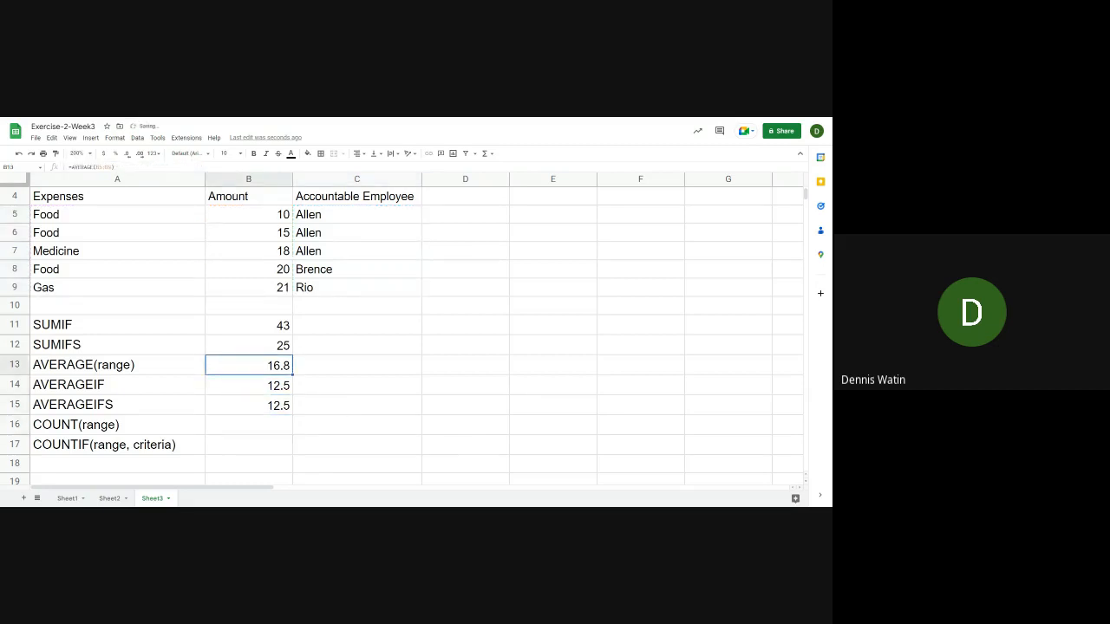
key("Up")
key("Up")
key("Down")
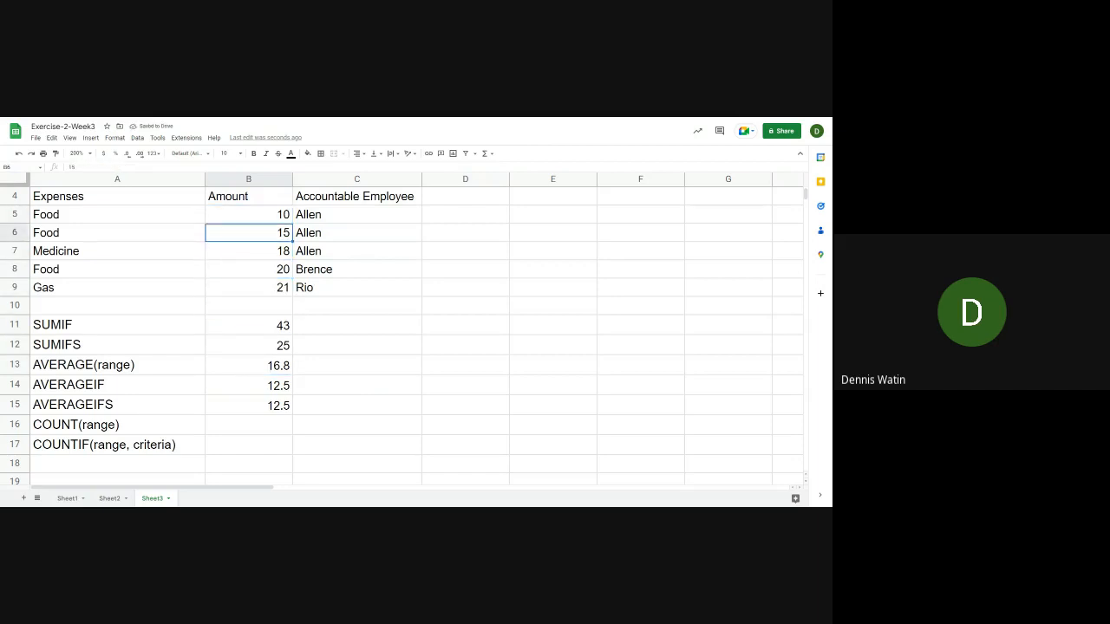
key("Right")
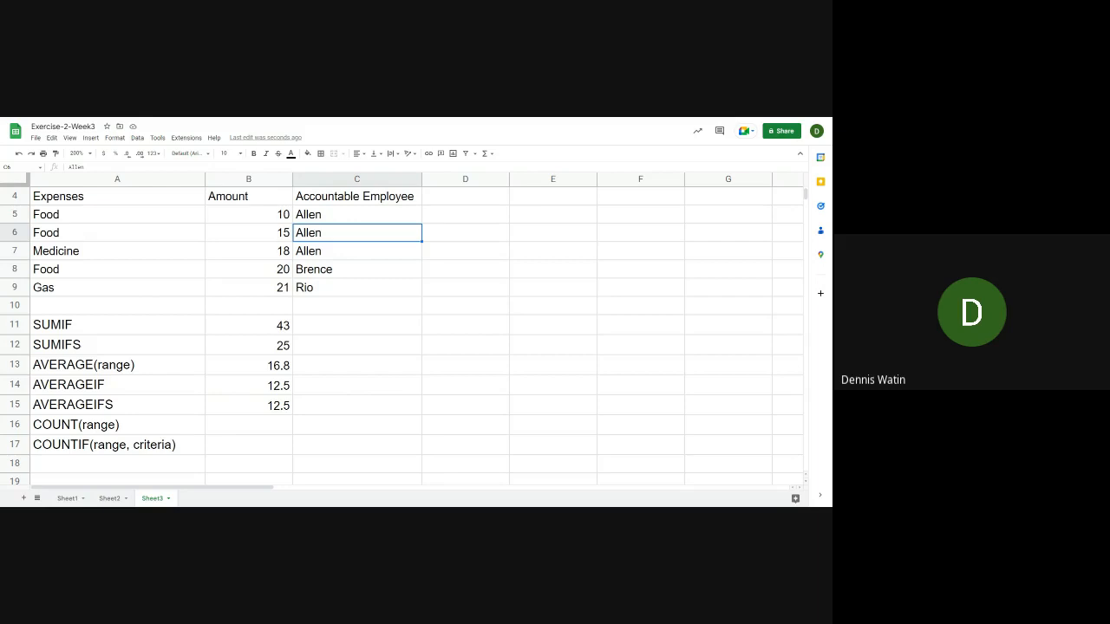
- Review the AVERAGEIF formula in B14 and the AVERAGEIFS formula in B15 without changing them
key("Down")
key("Down")
key("Down")
key("Down")
key("Down")
key("Down")
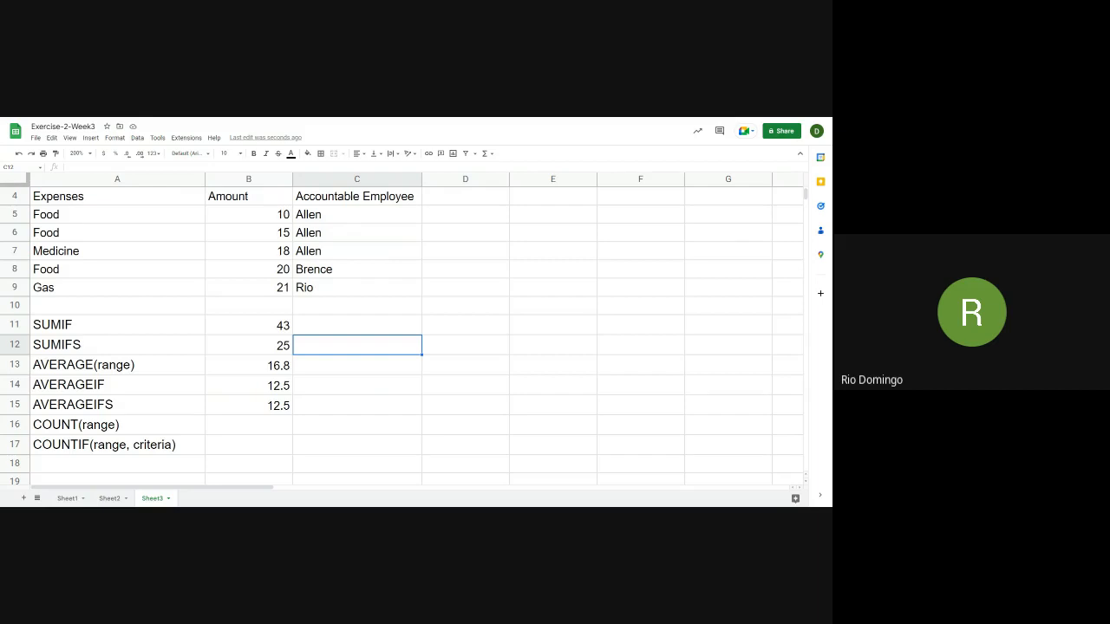
key("Down")
key("Left")
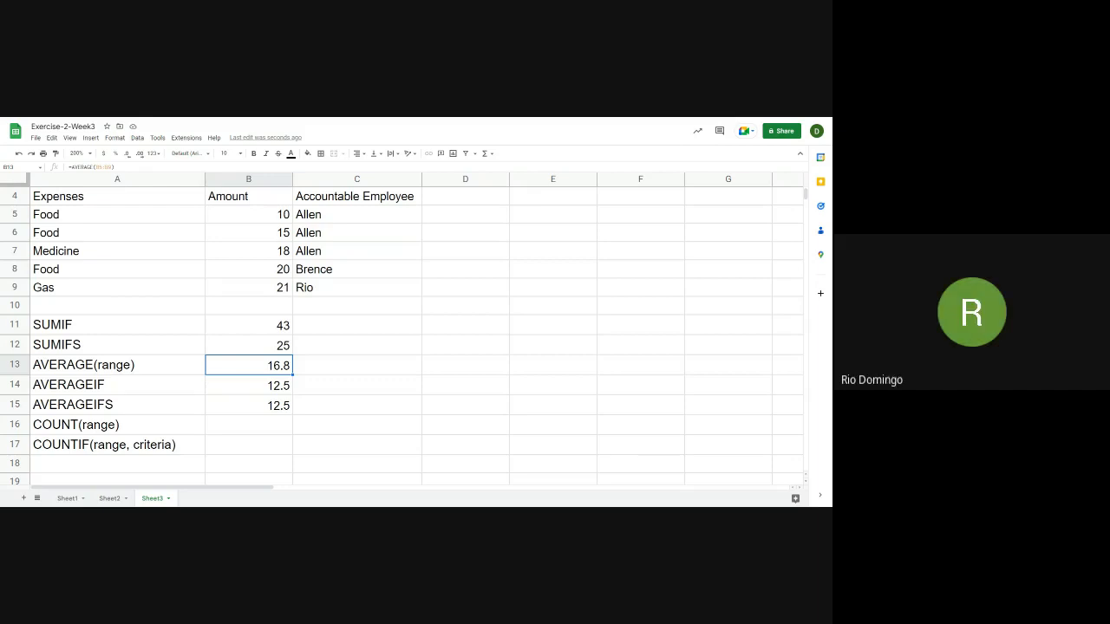
key("Down")
key("Return")
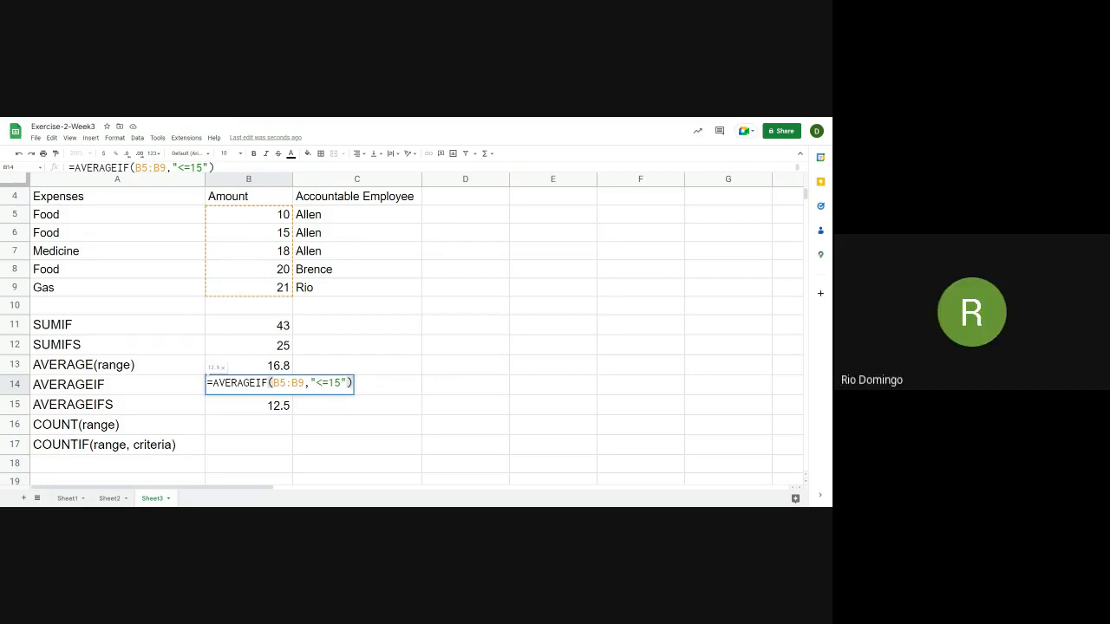
key("Return")
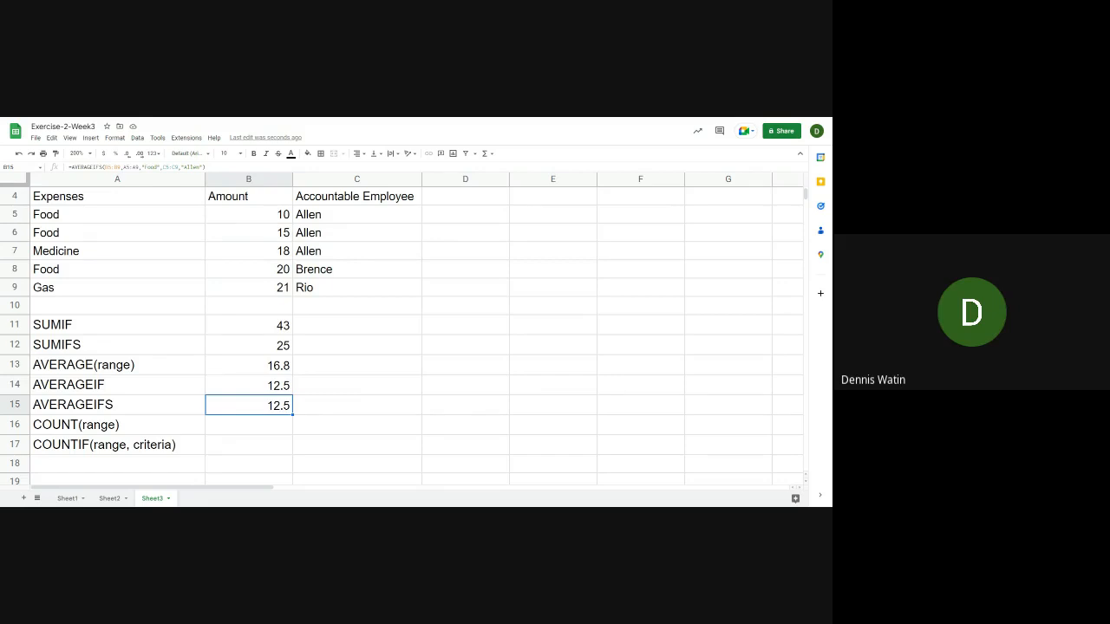
key("Return")
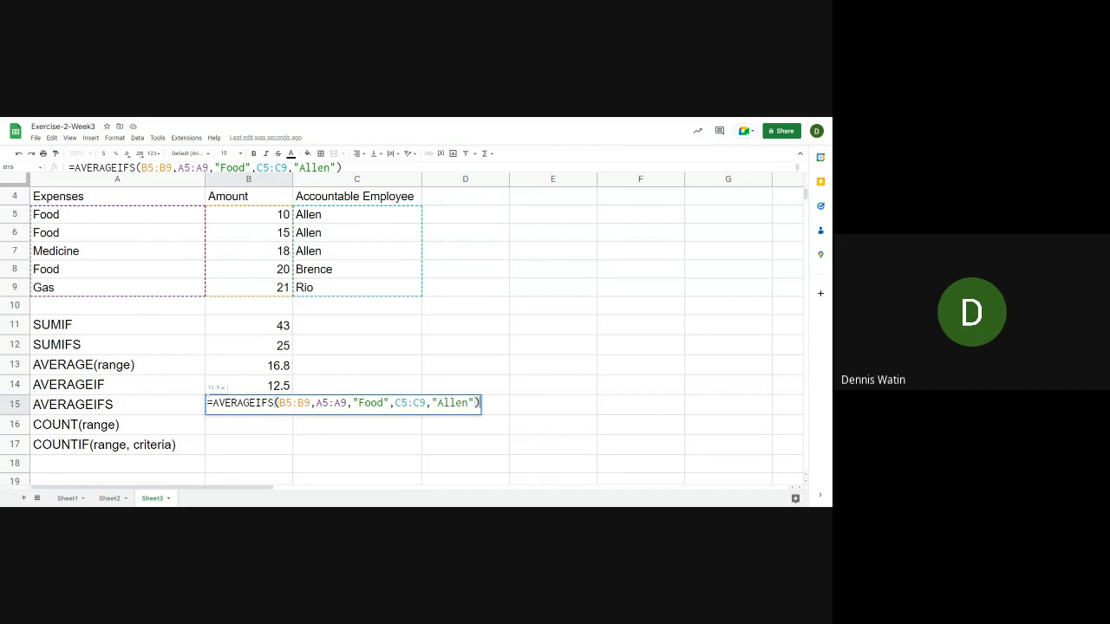
key("Return")
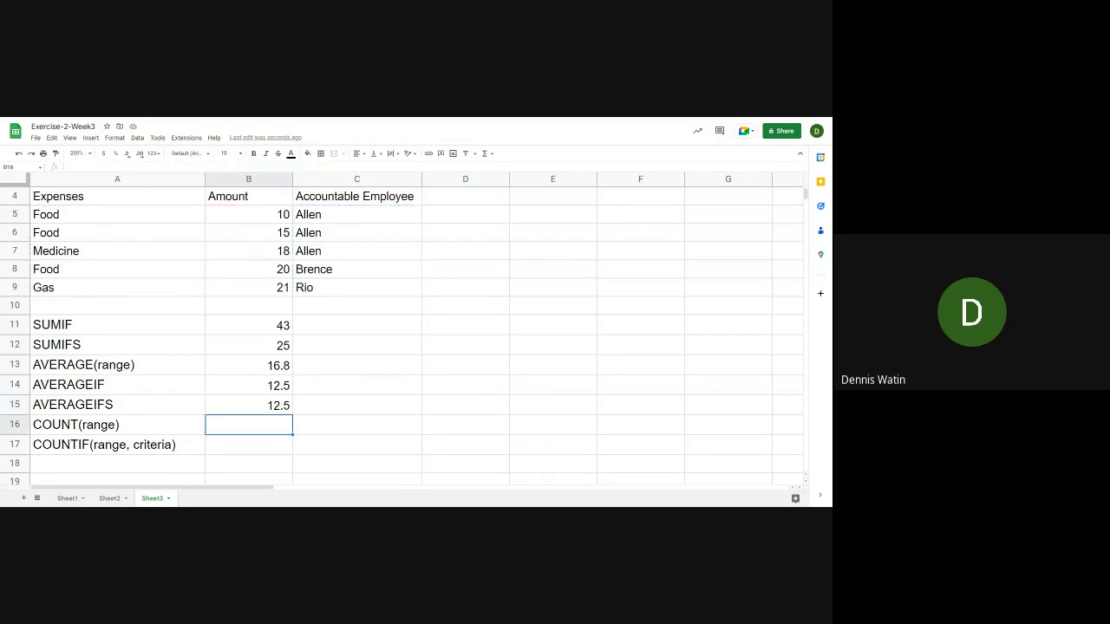
- Count the numeric values in B5:B9 with a COUNT formula in B16
type("=coun")
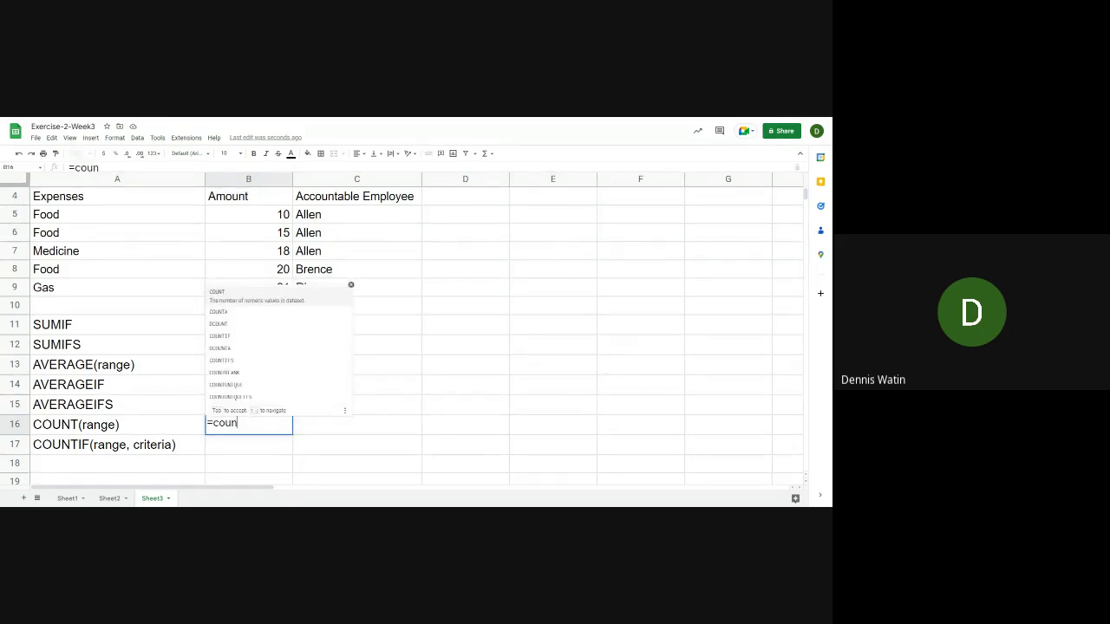
key("Tab")
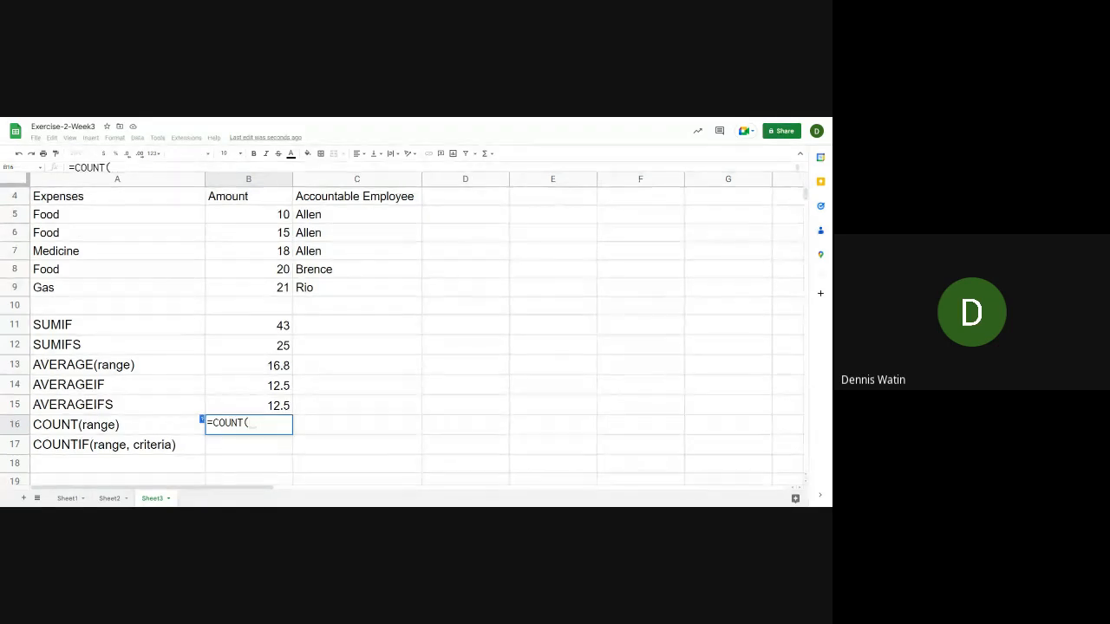
left_click(210, 406)
key("Up")
key("Up")
key("Up")
key("Up")
key("Up")
key("Up")
key("Up")
key("Up")
key("Up")
key("Up")
key("shift+Down")
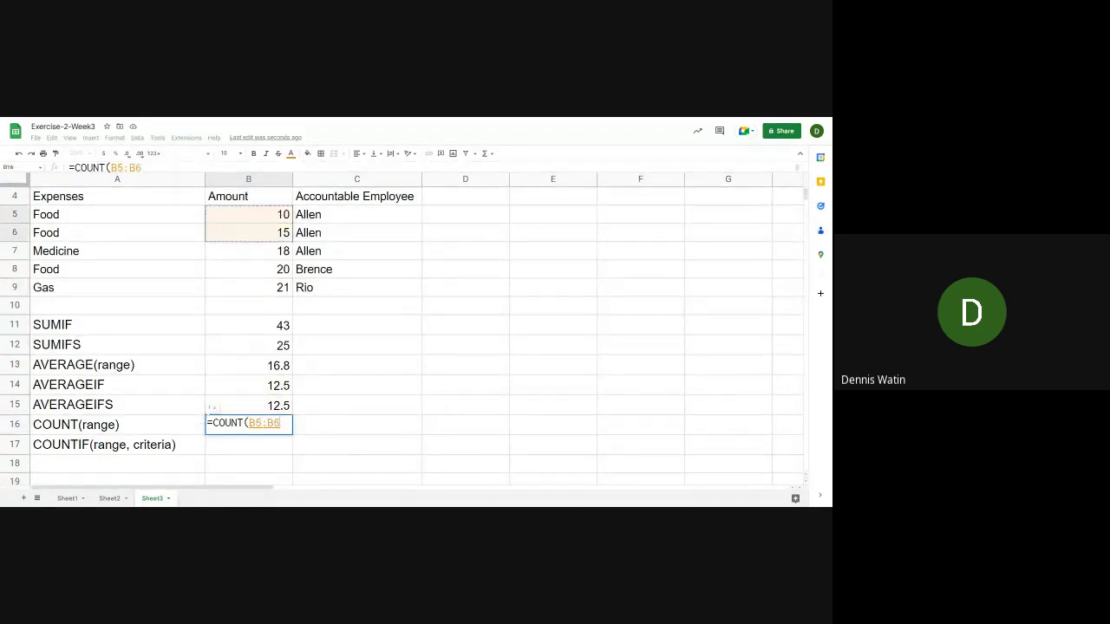
key("shift+Down")
key("shift+Down")
key("shift+Down")
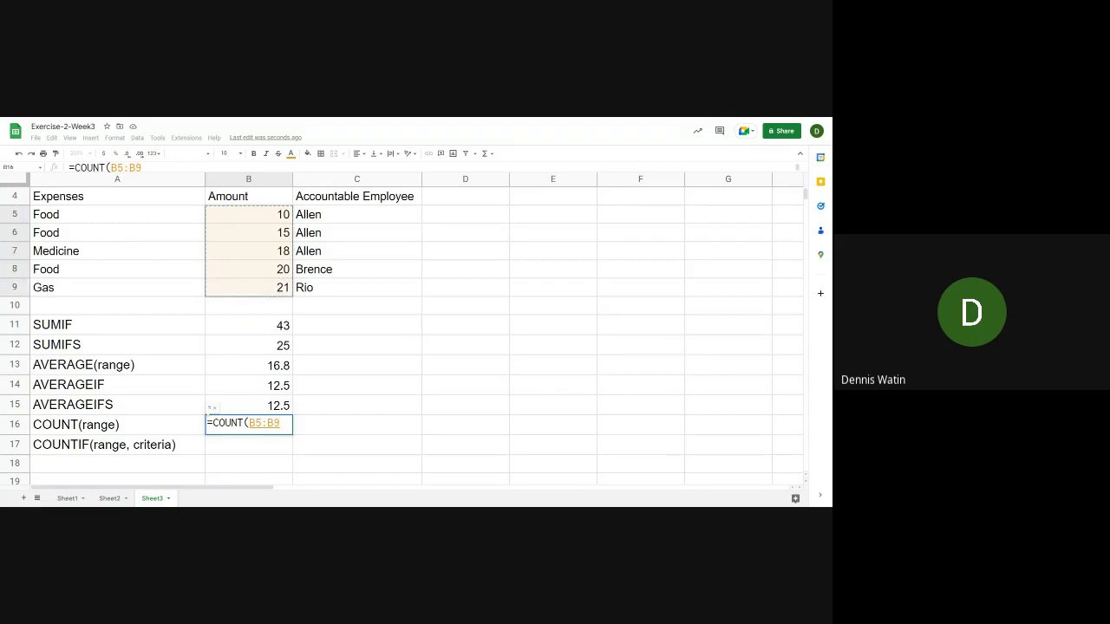
type(")")
key("Return")
- Compare the COUNT result in B16 with the amounts listed in column B
key("Up")
key("Up")
key("Up")
key("Up")
key("Up")
key("Up")
key("Up")
key("Up")
key("Up")
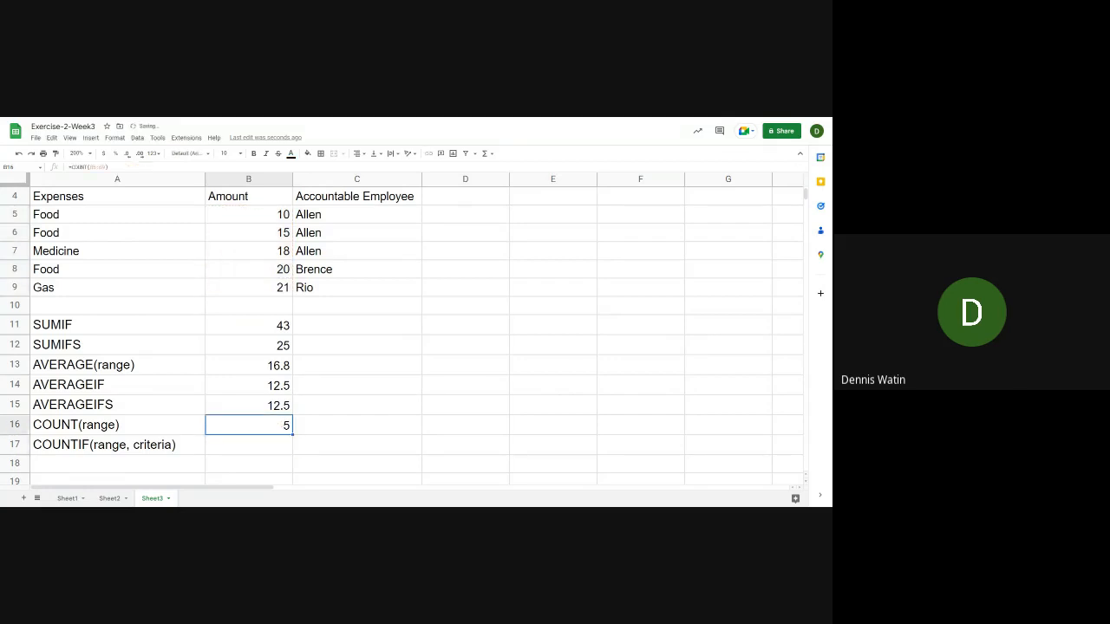
- Replace the Gas amount in B9 with the text "a" to test how COUNT treats non-numeric entries
key("Down")
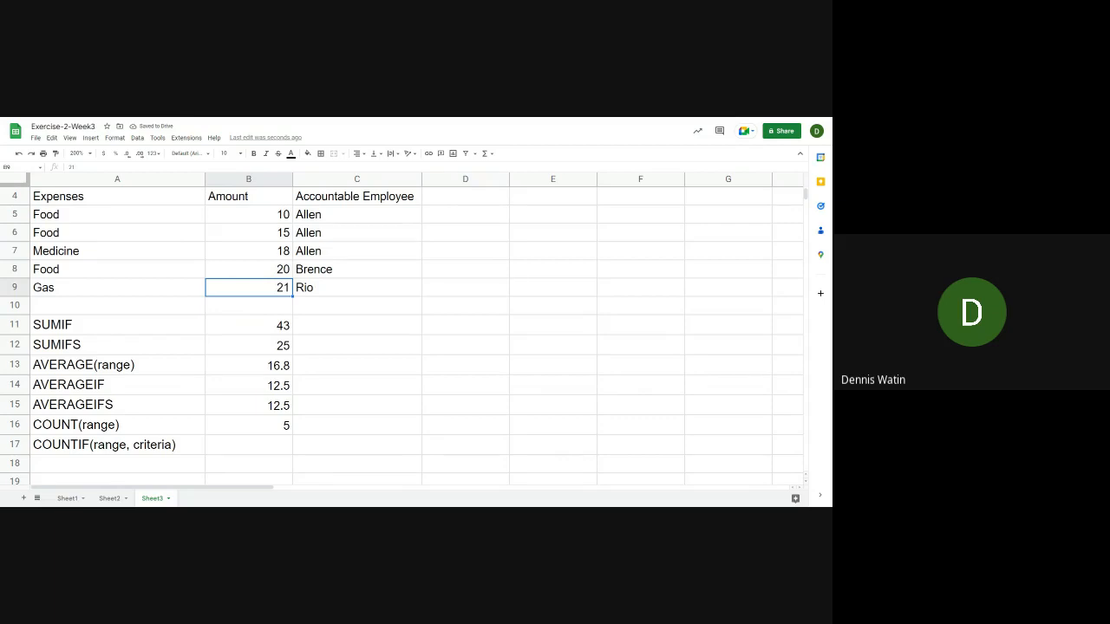
type("a")
key("Return")
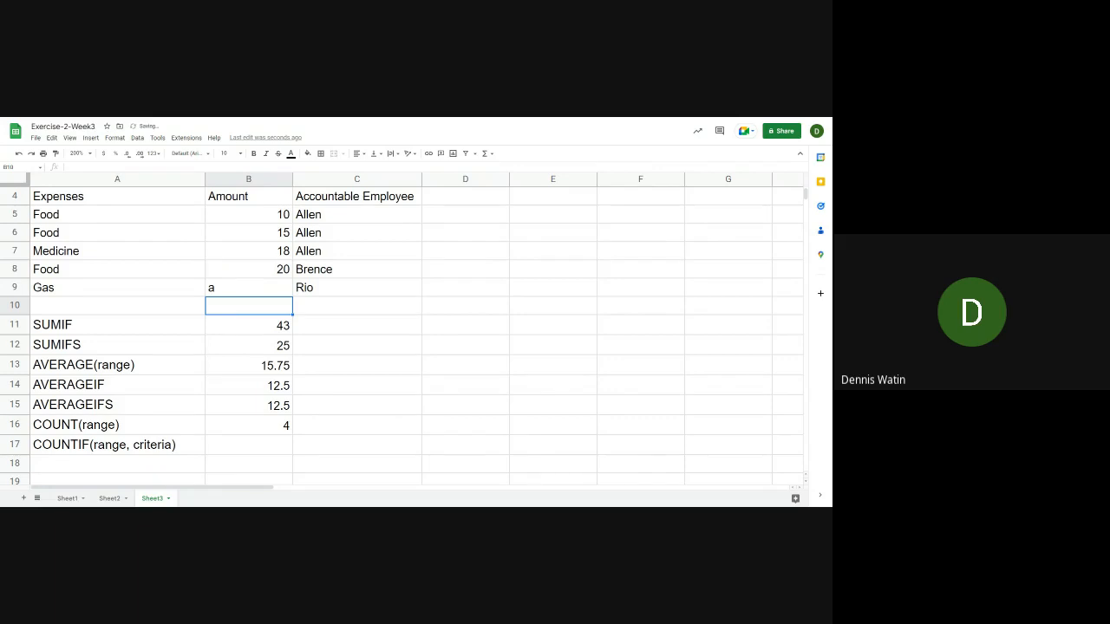
- Set the Gas amount in B9 to 15
key("Up")
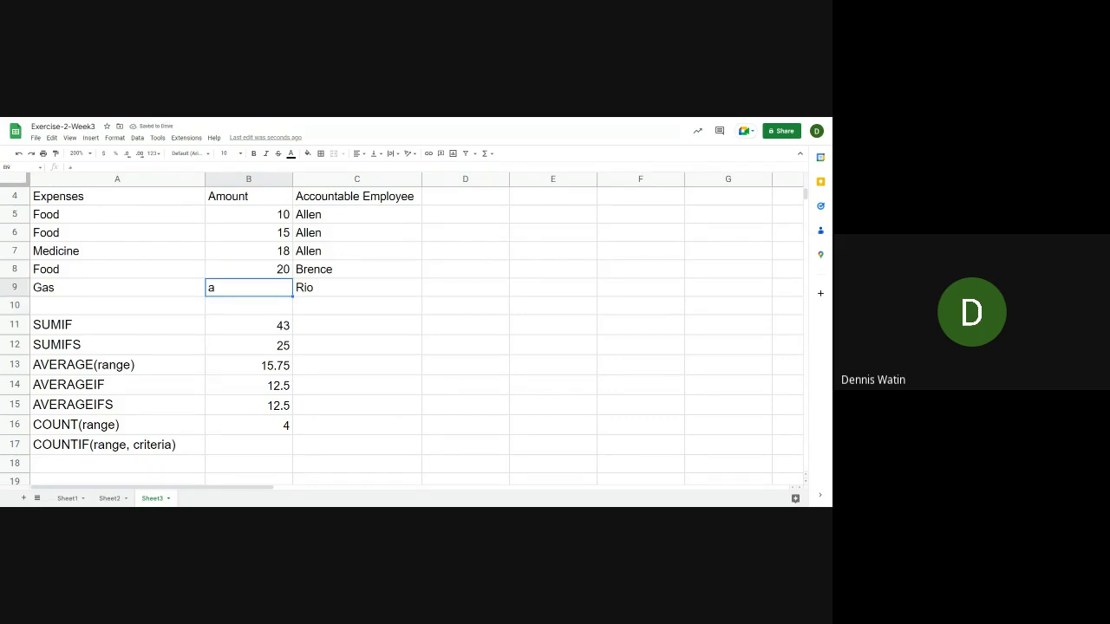
type("15")
key("Return")
- Begin a COUNTIF formula in B17 and consult the function's syntax help
key("Down")
key("Down")
key("Down")
key("Down")
key("Down")
key("Down")
key("Down")
key("Down")
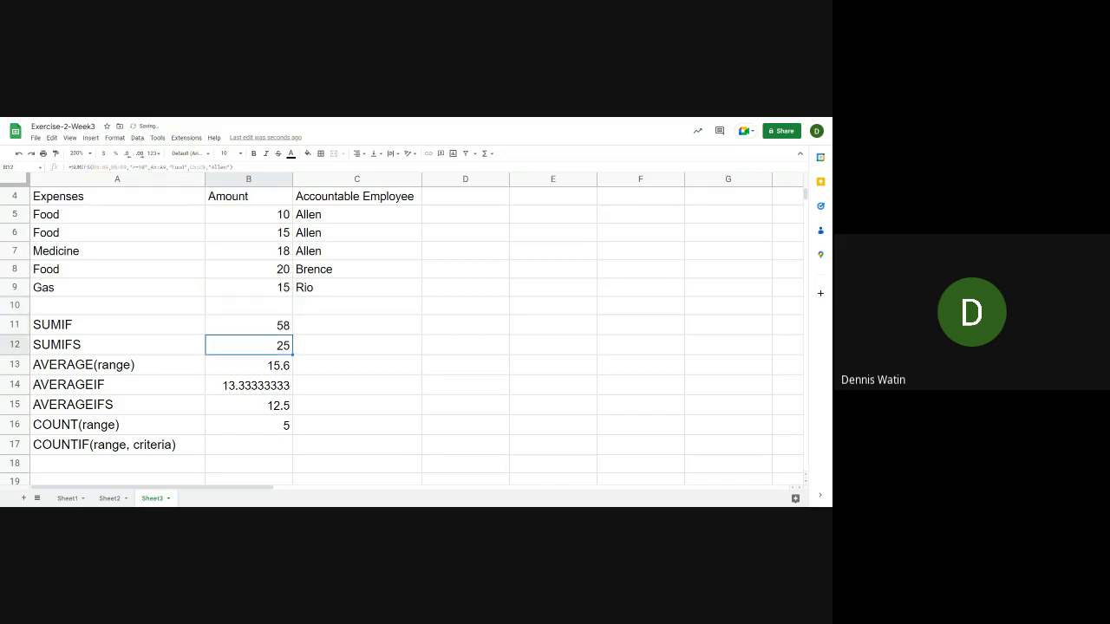
key("Up")
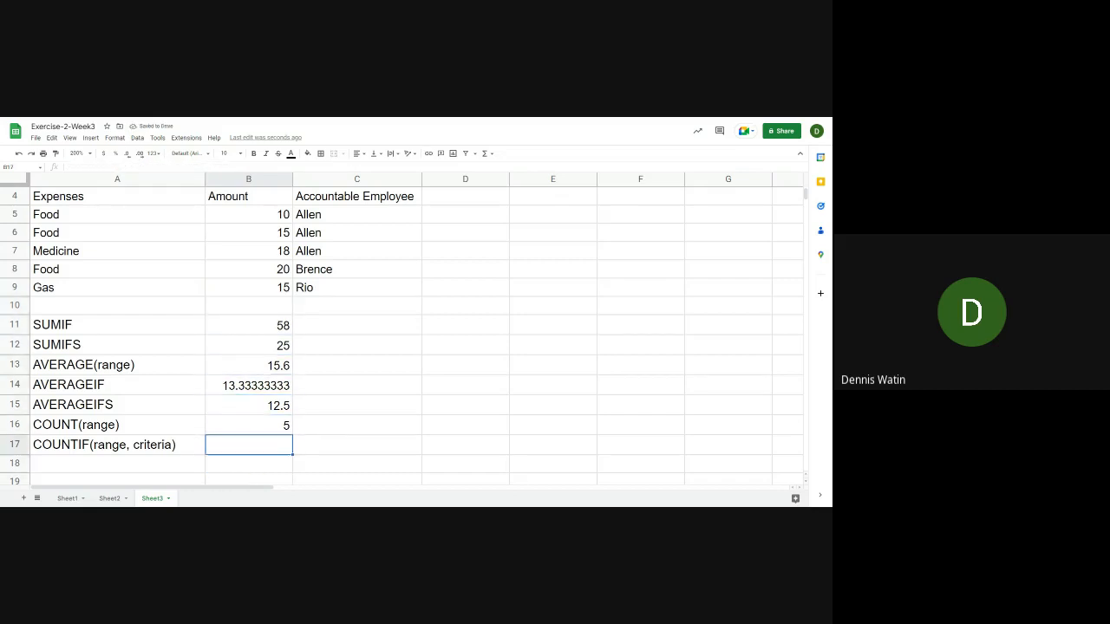
type("=")
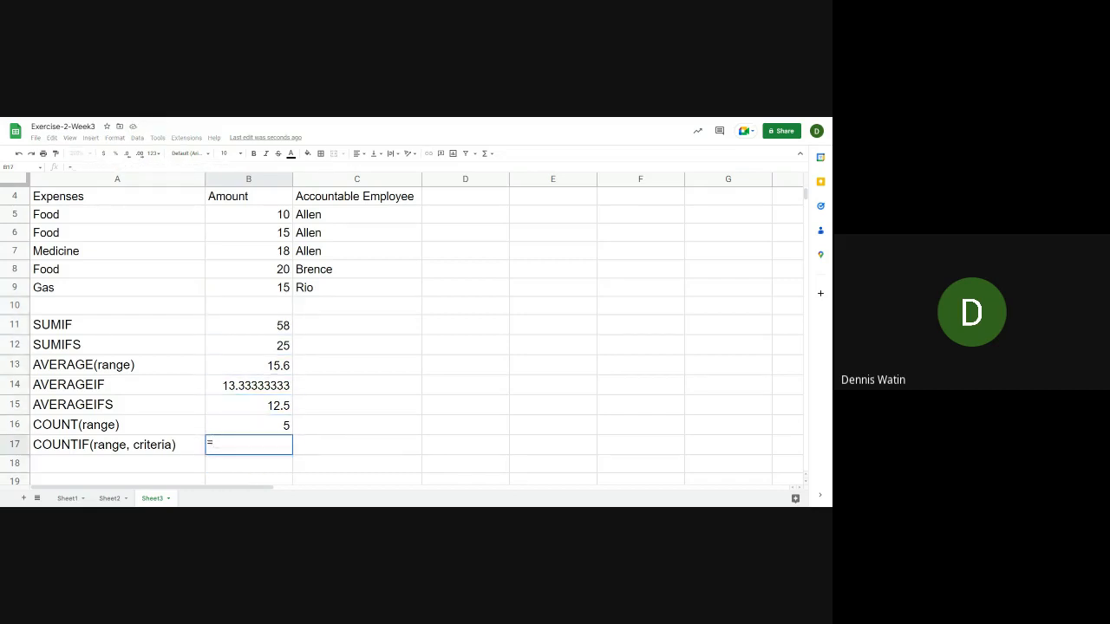
type("count(")
key("BackSpace")
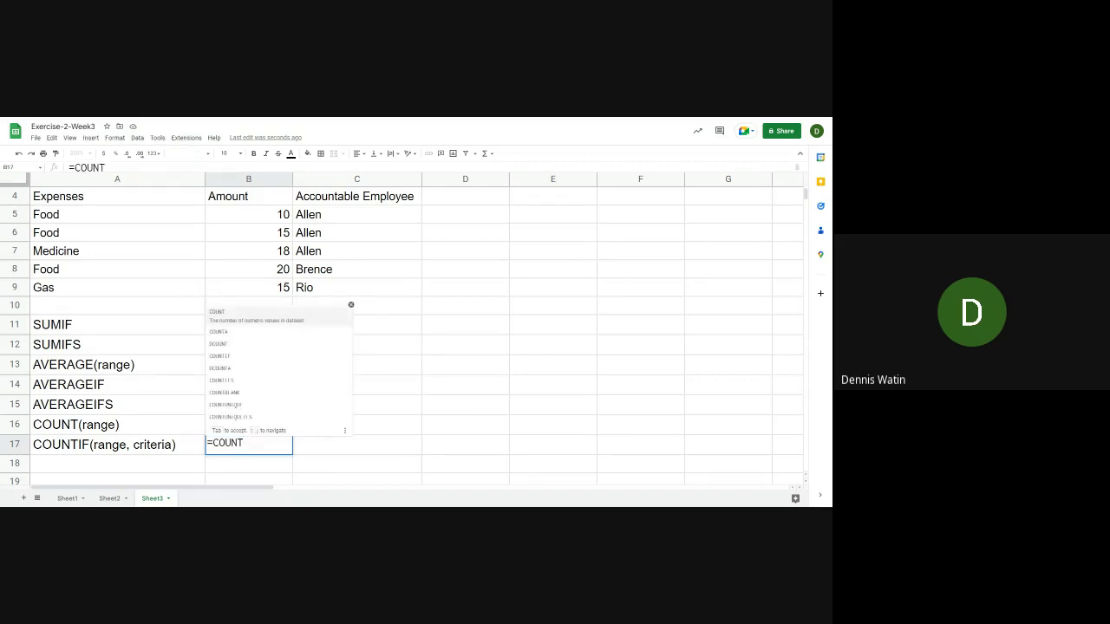
type("if")
key("BackSpace")
key("BackSpace")
type("IF")
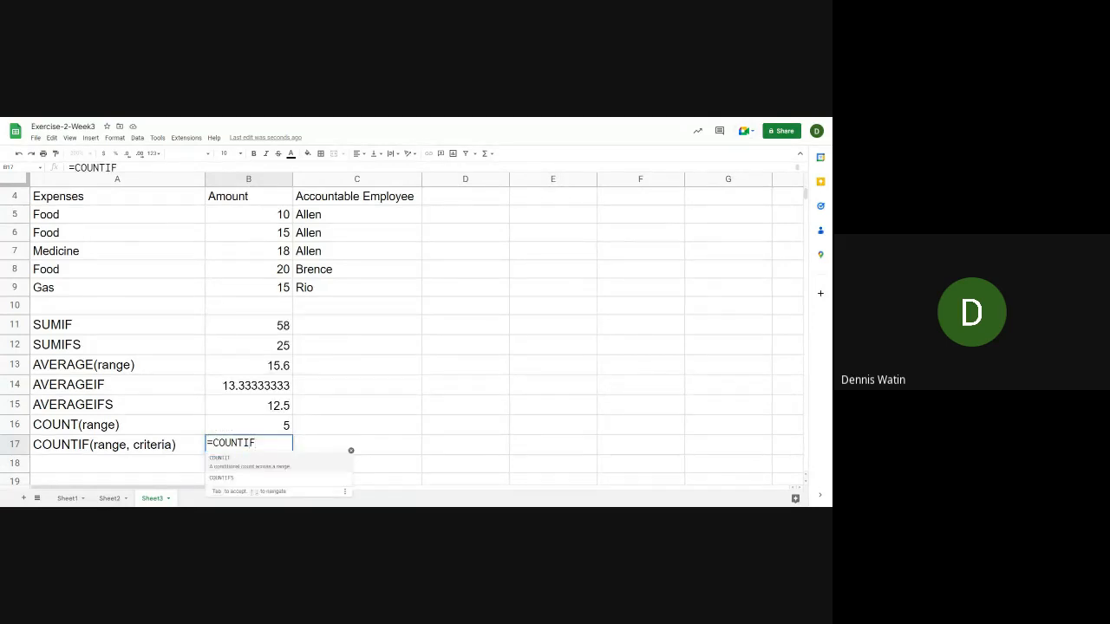
type("(")
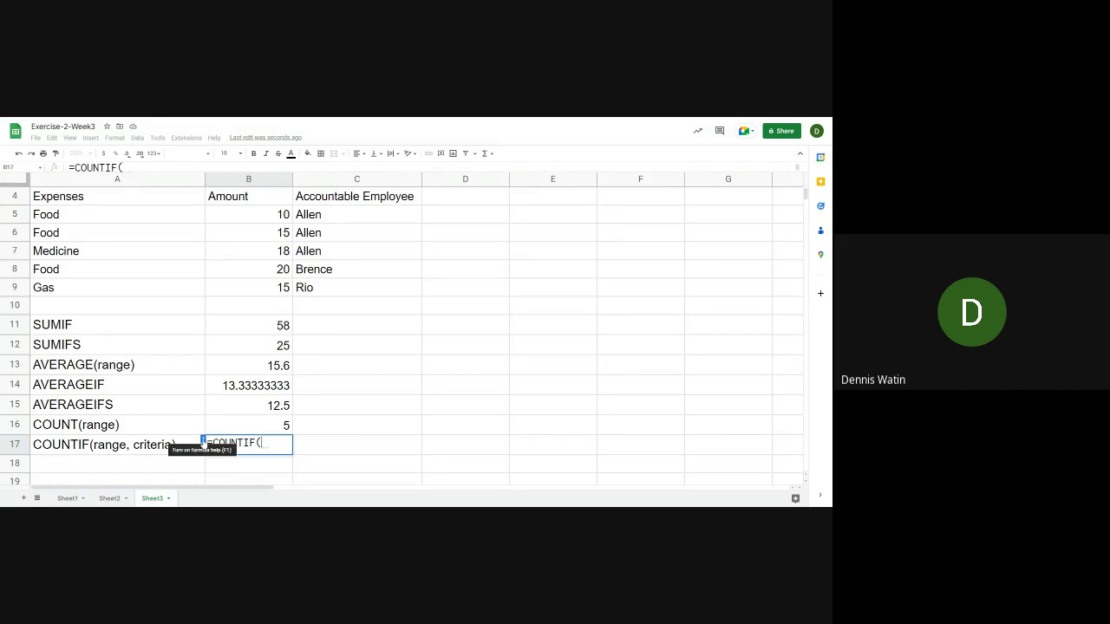
left_click(203, 440)
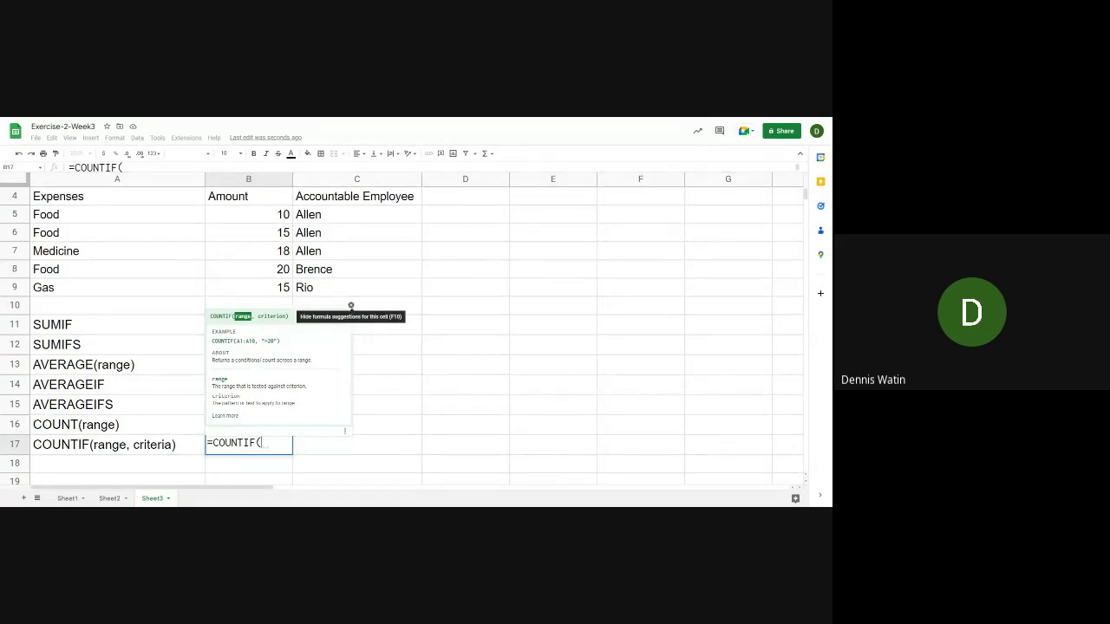
left_click(351, 306)
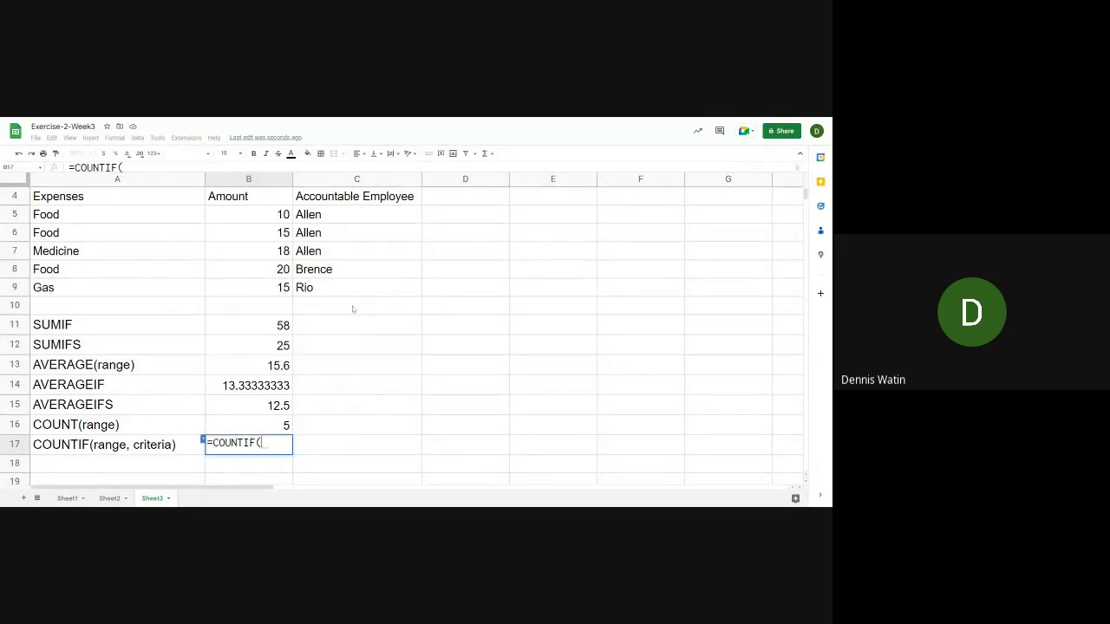
- Complete the COUNTIF formula in B17 with the range B5:B9 and the criterion "<18"
left_click_drag(259, 219, 268, 287)
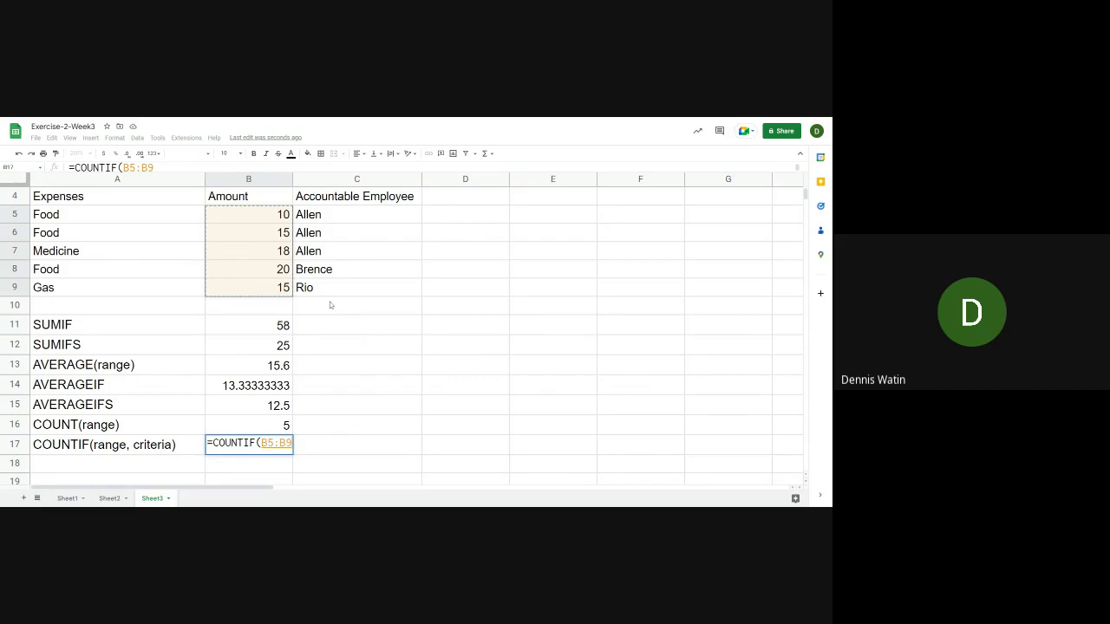
type(",")
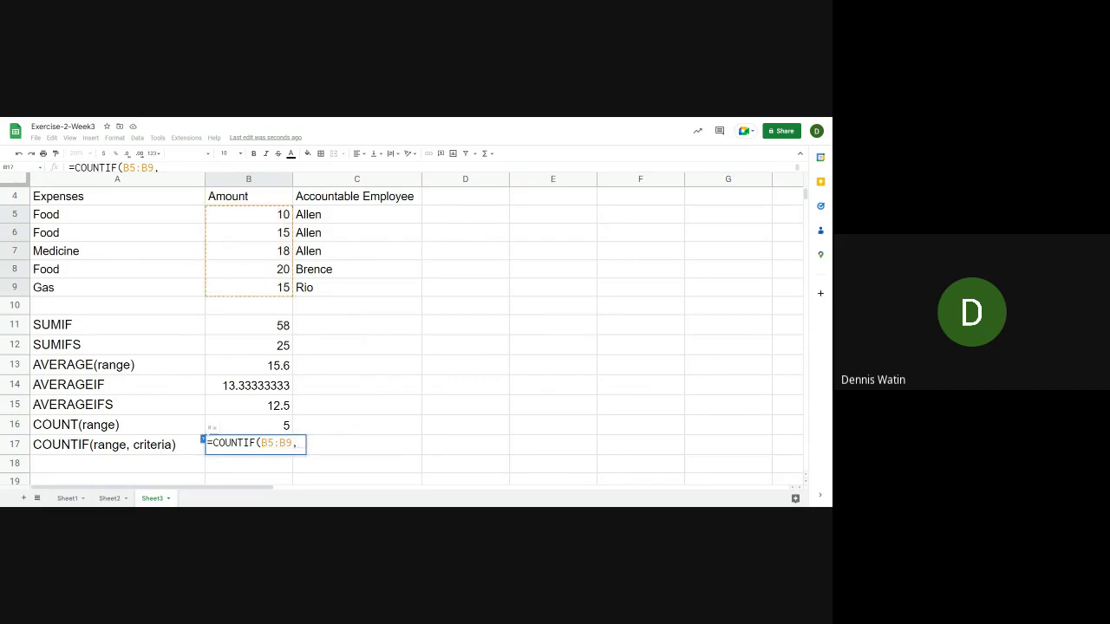
type("\"")
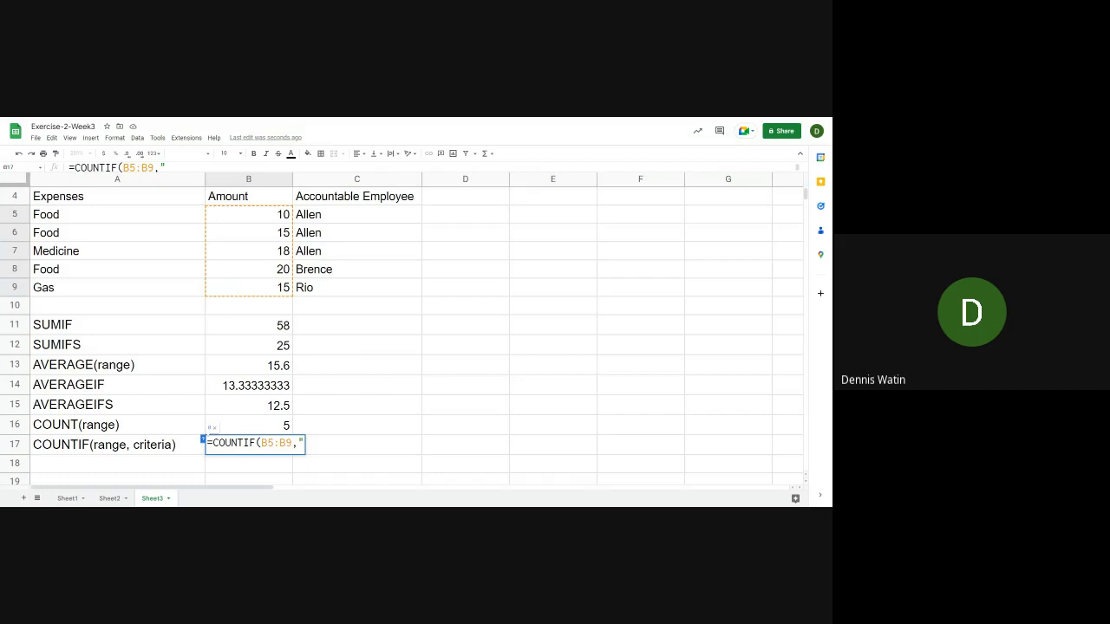
type("<18")
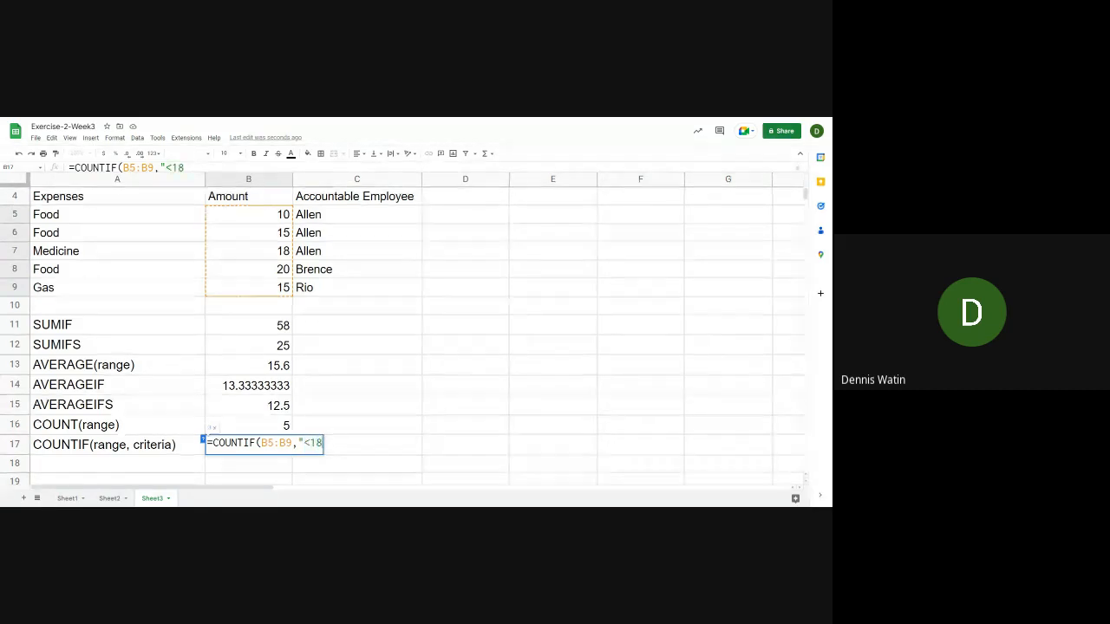
type("\")")
key("Return")
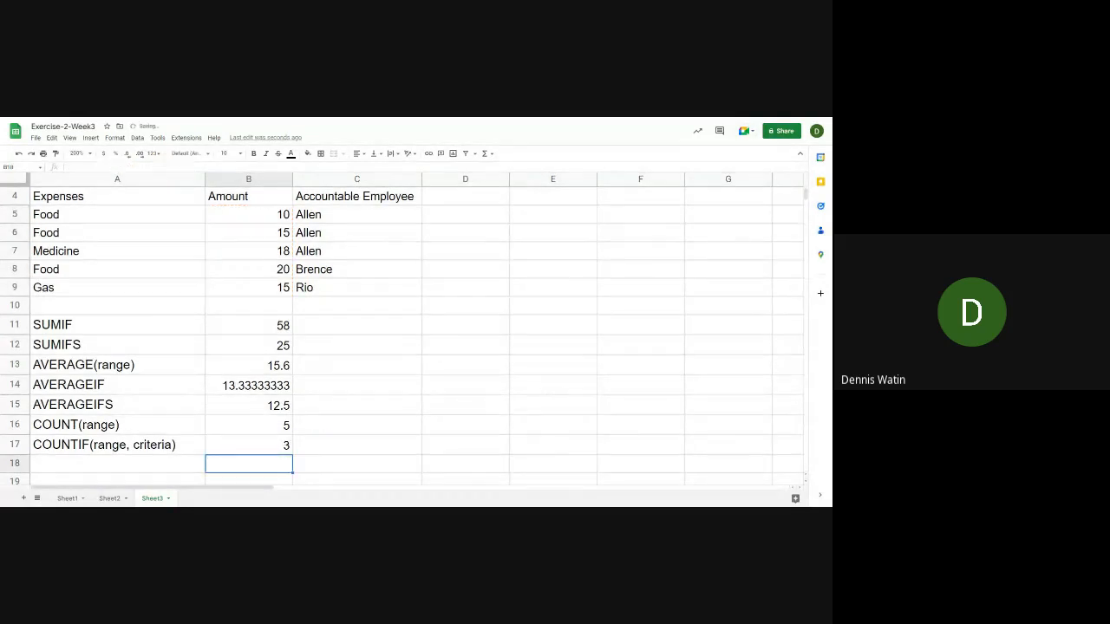
- Check the COUNTIF result in B17 against the amounts below 18 in B5:B9
key("Up")
key("Up")
key("Up")
key("Up")
key("Up")
key("Up")
key("Up")
key("Up")
key("Up")
key("Up")
key("Up")
key("Up")
key("Up")
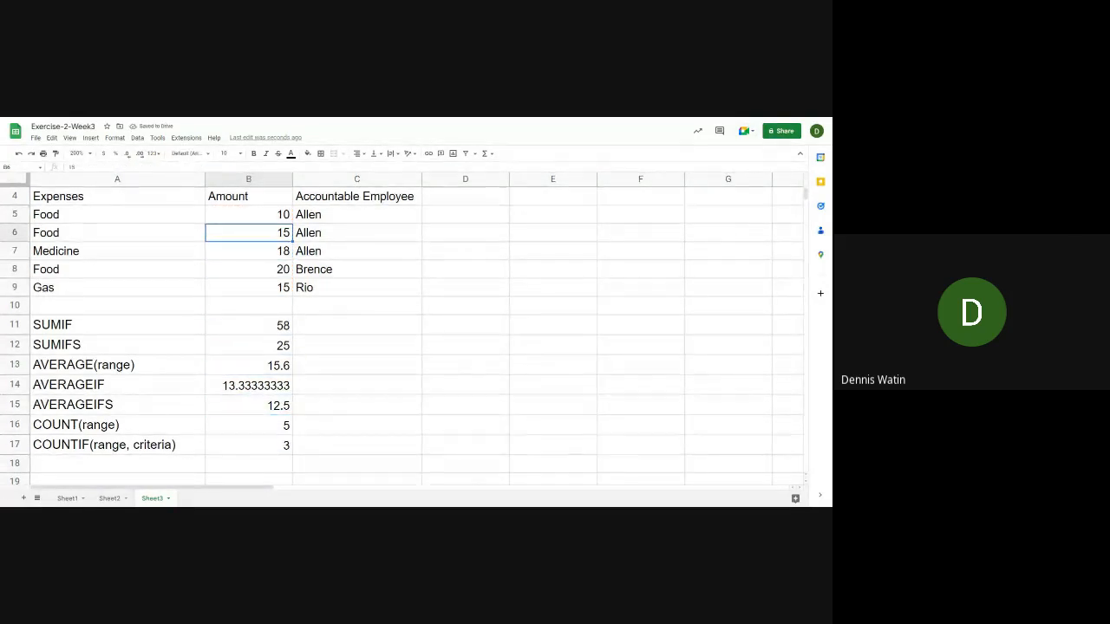
key("Down")
key("Down")
key("Down")
key("Down")
key("Down")
key("Down")
key("Down")
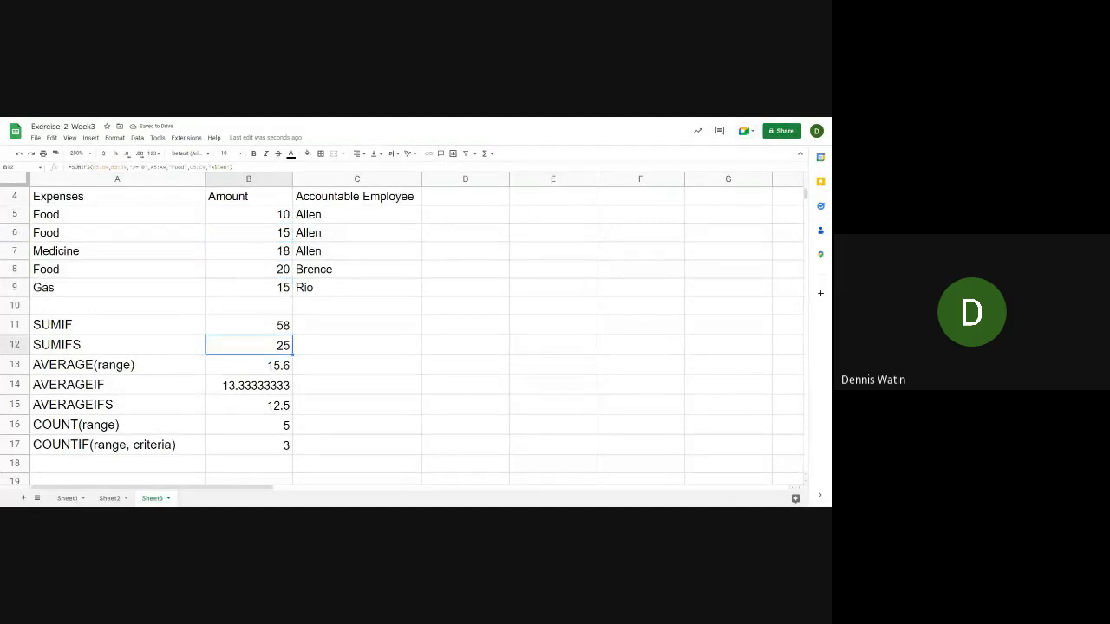
key("Up")
key("Up")
key("Up")
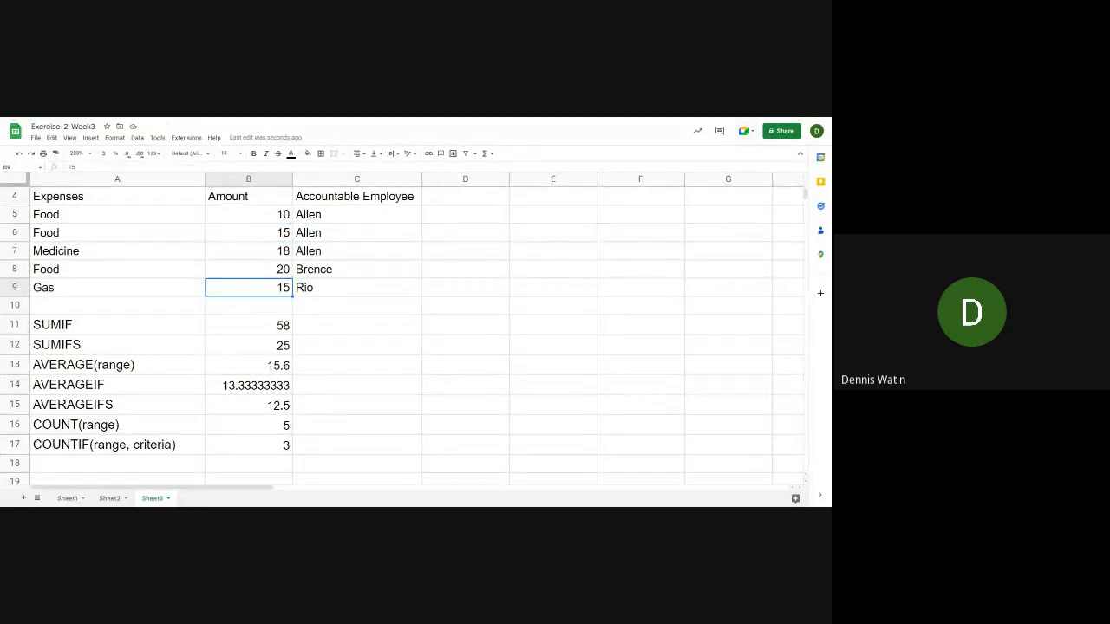
key("Down")
key("Down")
key("Down")
key("Down")
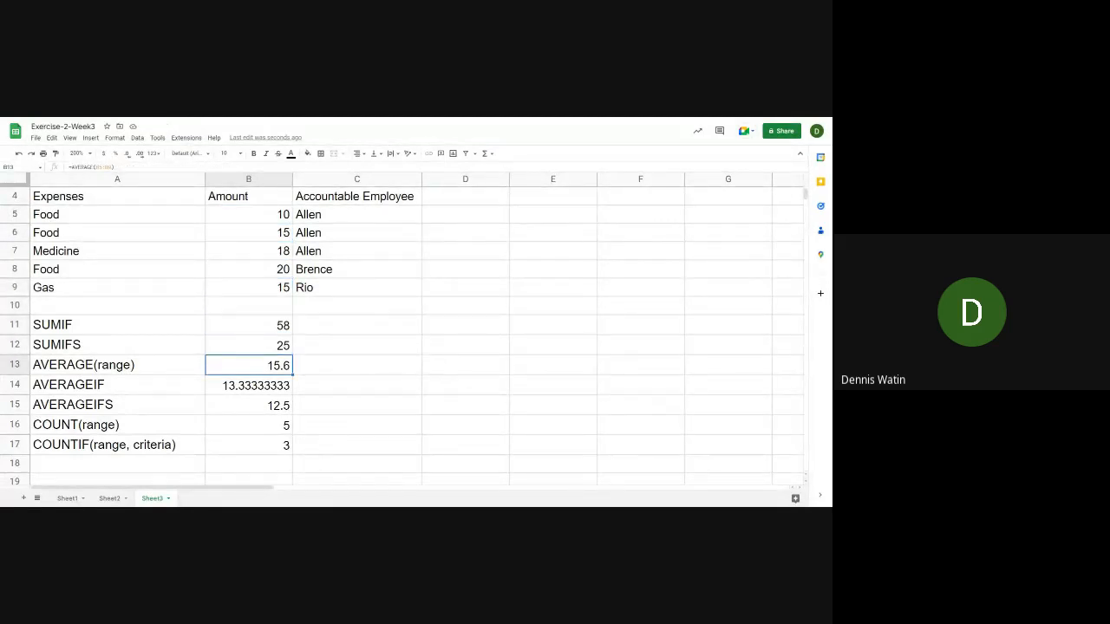